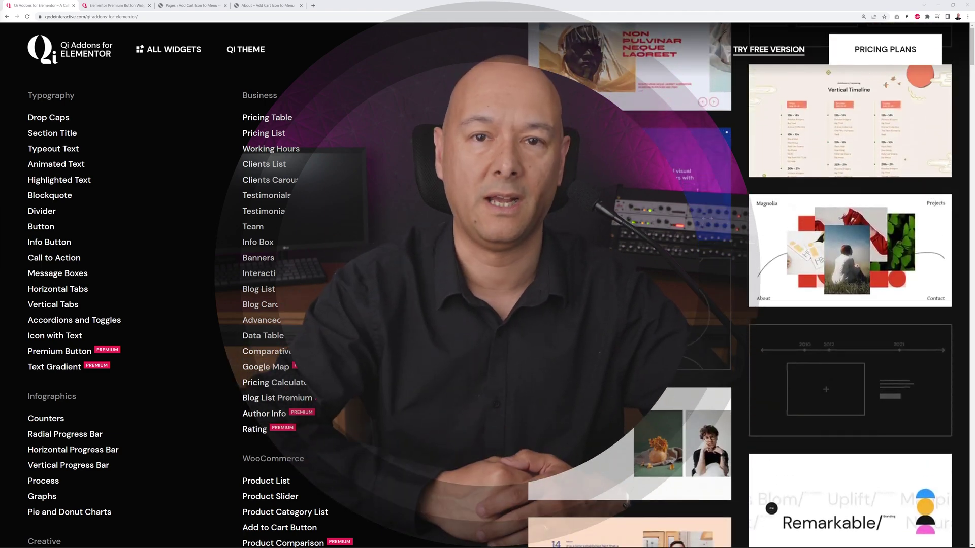
Close the open Premium Button page and look through the widget categories listed on the Qi Addons for Elementor page.
left_click(149, 5)
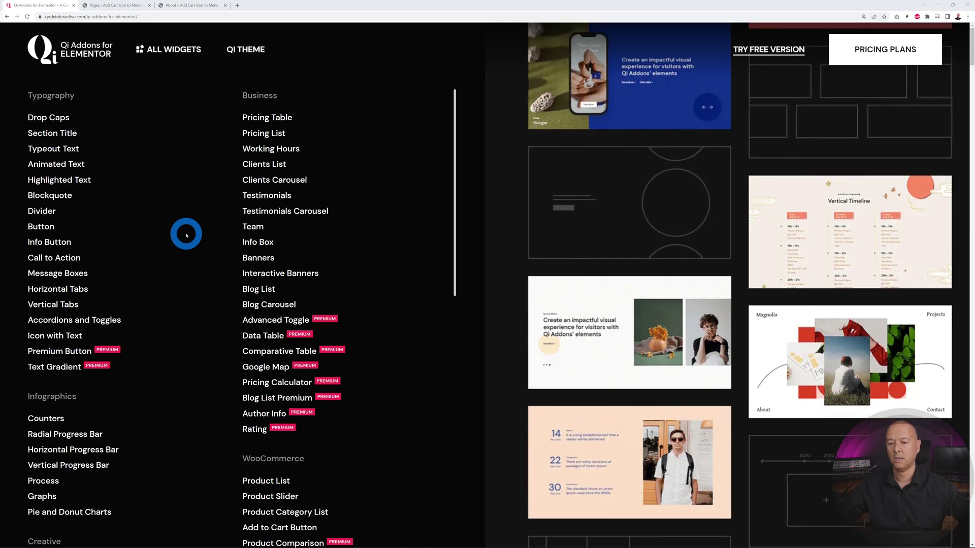
scroll(175, 295, "down", 2)
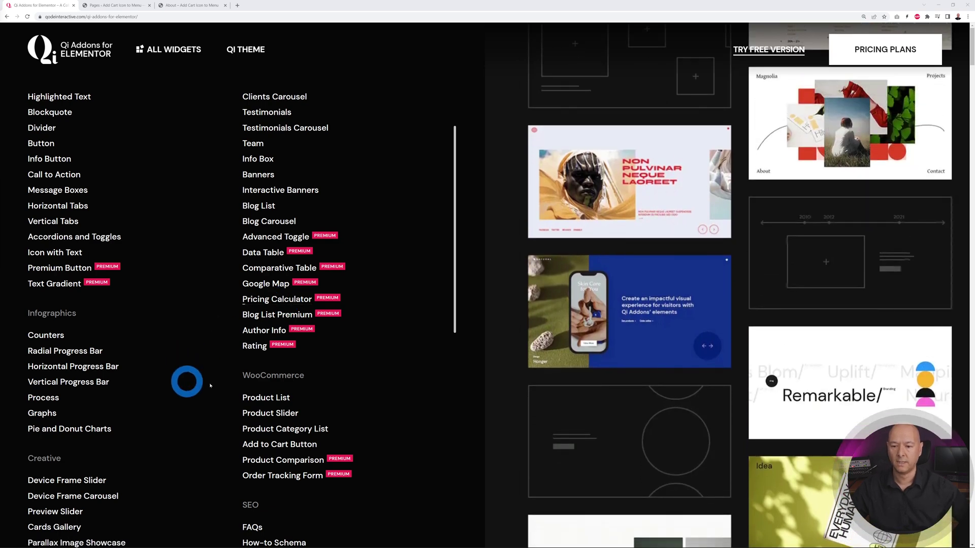
scroll(370, 407, "down", 3)
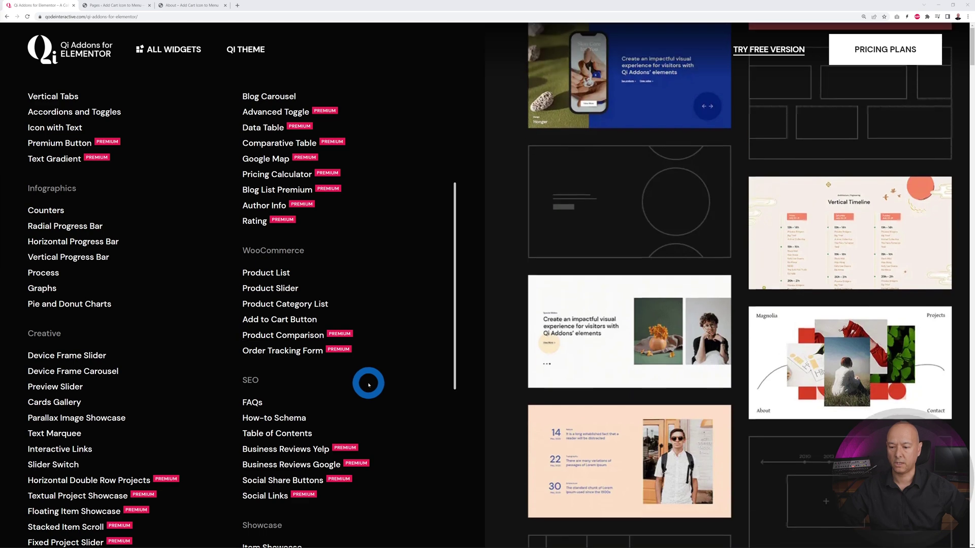
scroll(369, 384, "up", 5)
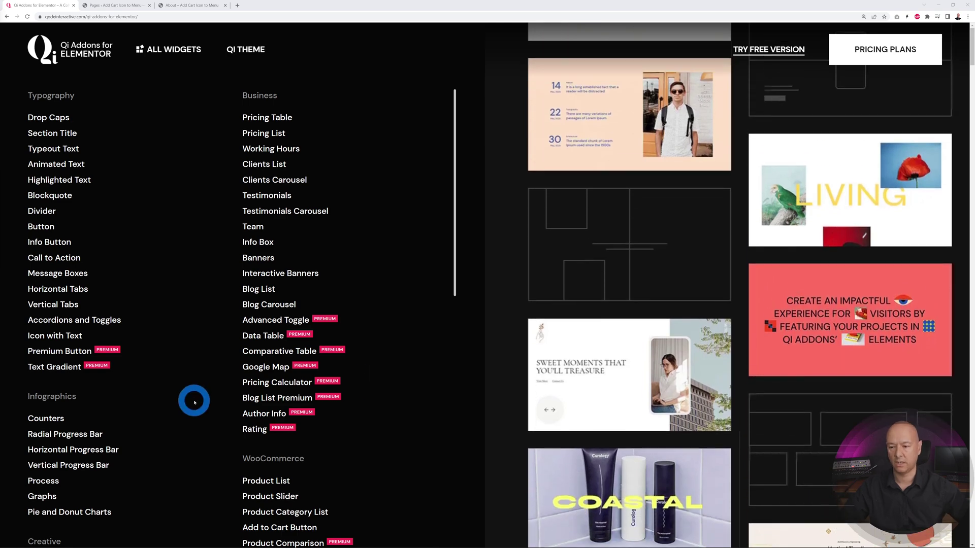
Open the Premium Button widget page in a new tab, review its SVG, circled, gradient and Pick your style examples, and close it.
middle_click(76, 350)
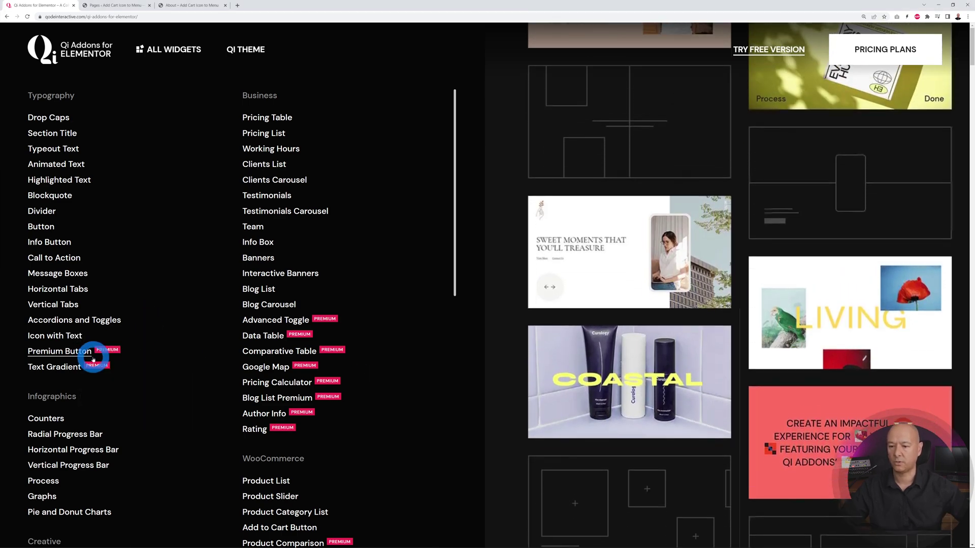
left_click(119, 5)
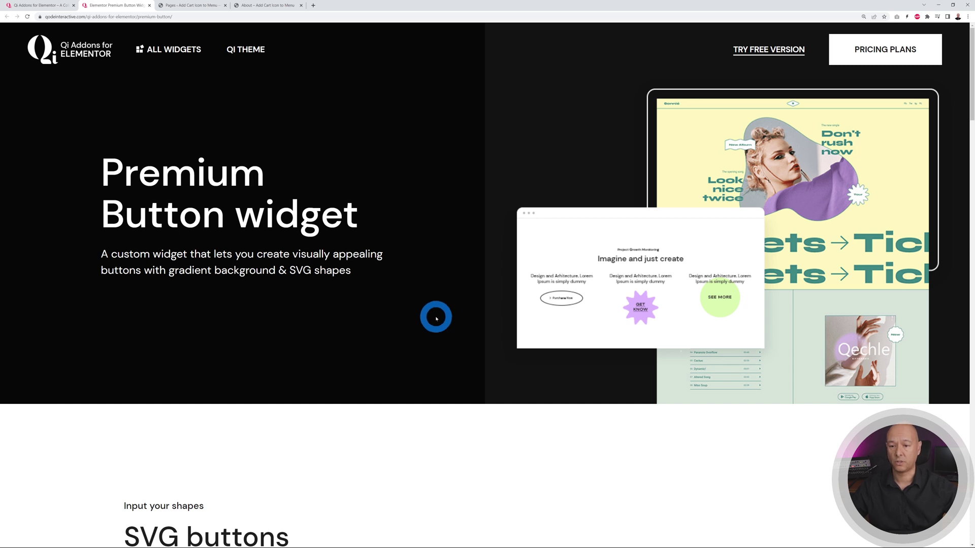
scroll(707, 312, "down", 5)
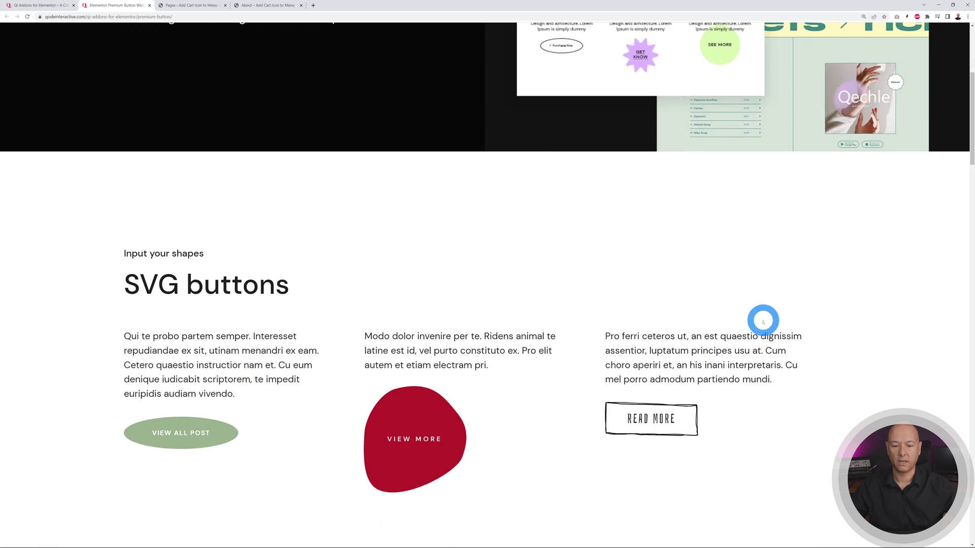
scroll(817, 319, "down", 2)
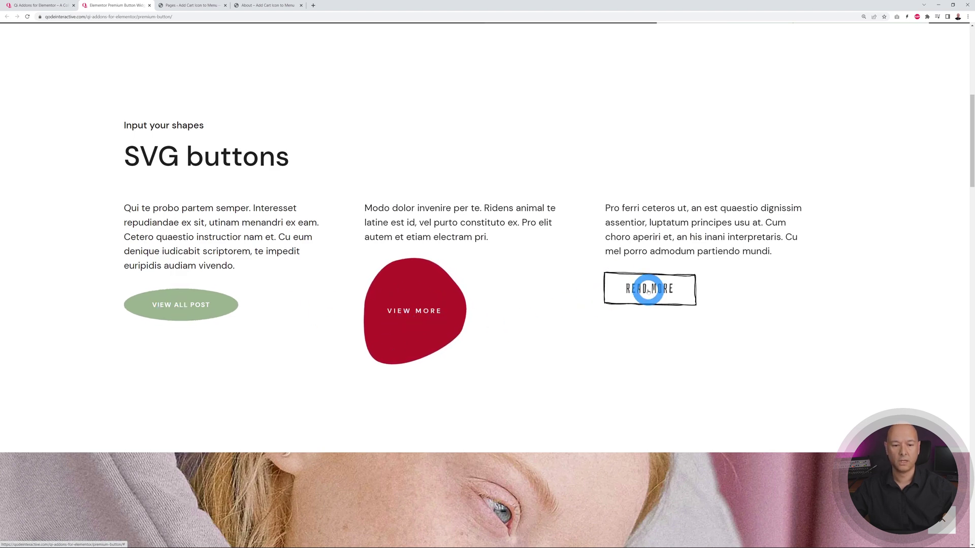
scroll(759, 298, "down", 5)
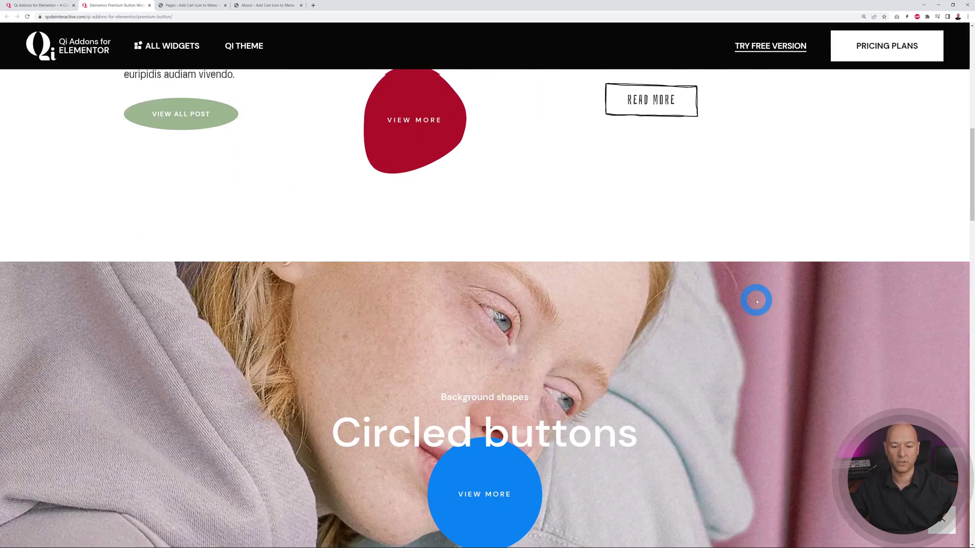
scroll(756, 301, "down", 2)
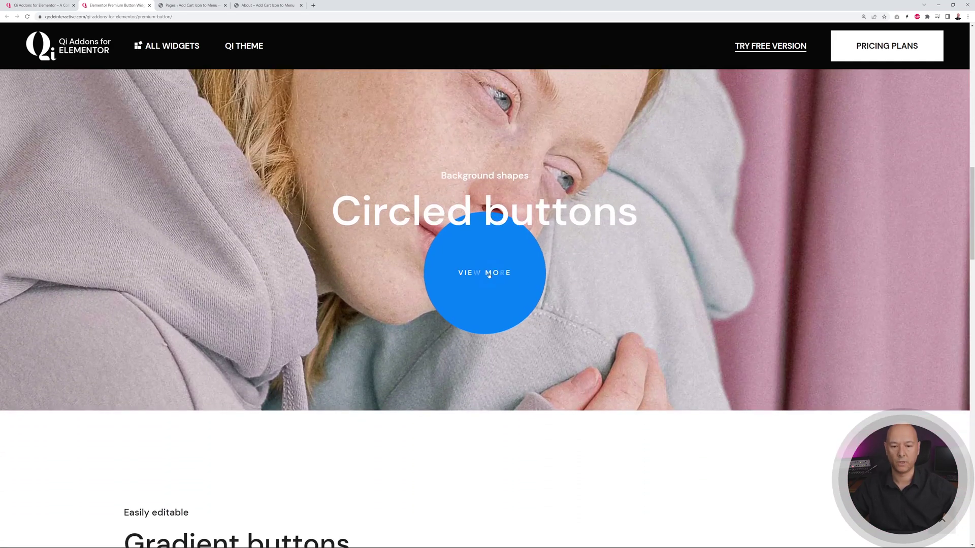
scroll(762, 298, "down", 6)
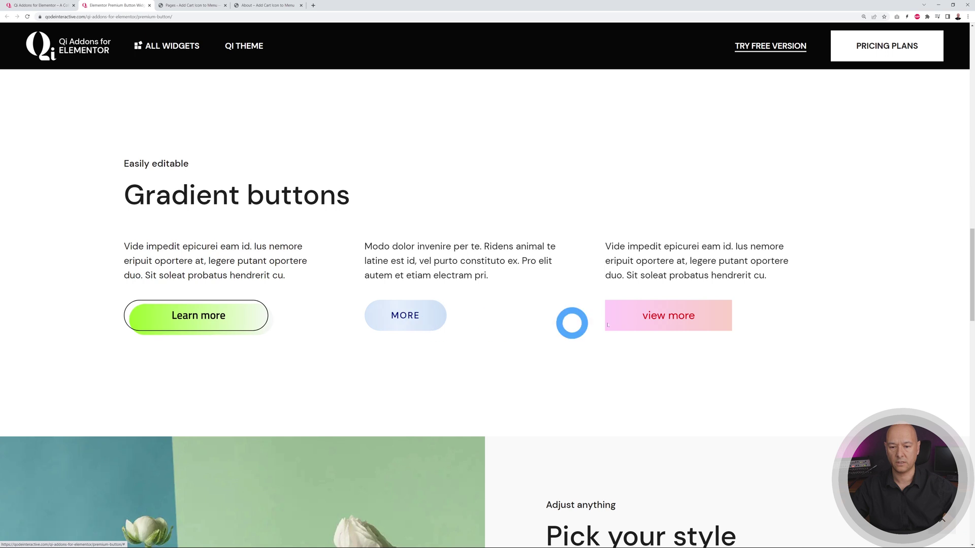
scroll(798, 335, "down", 6)
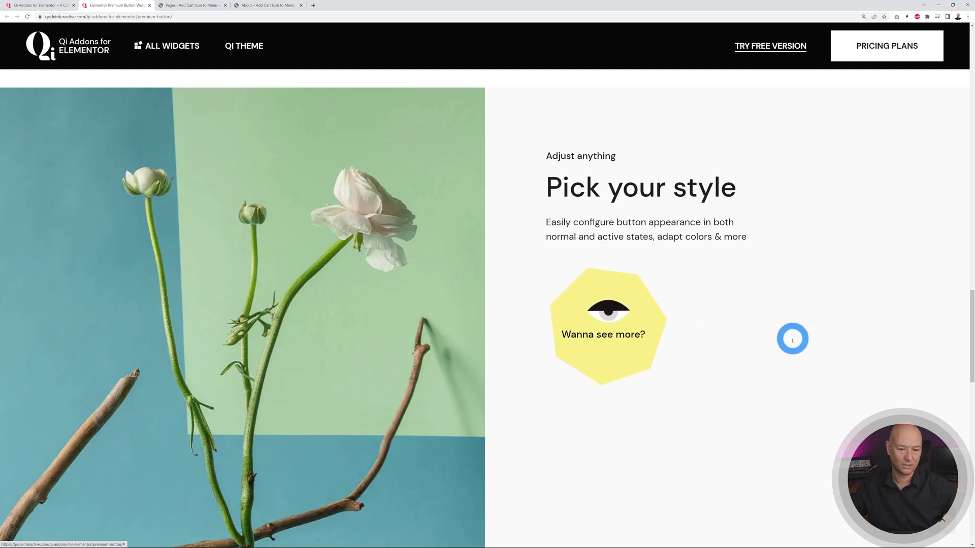
left_click(149, 6)
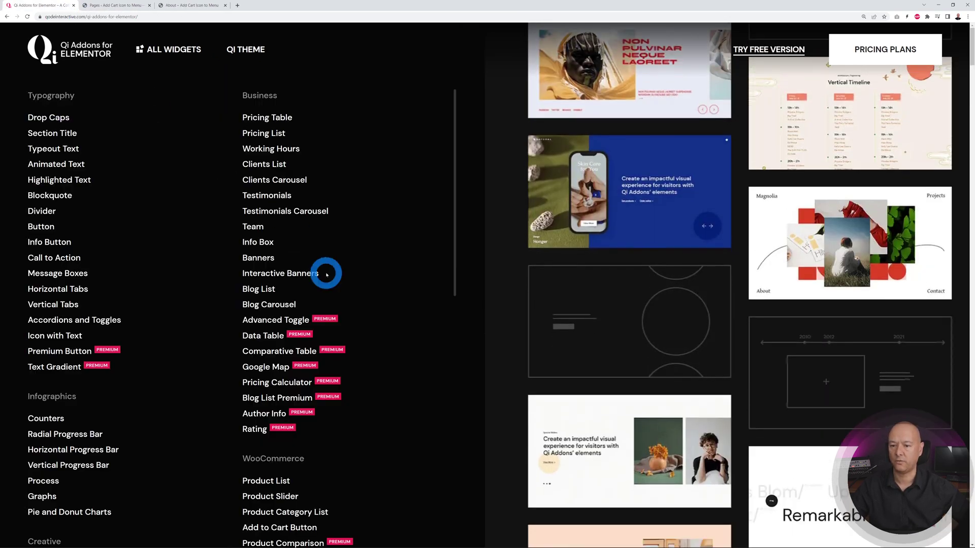
Open the Text Gradient widget page in a new tab, review its gradient text examples, and close it.
right_click(44, 368)
left_click(66, 378)
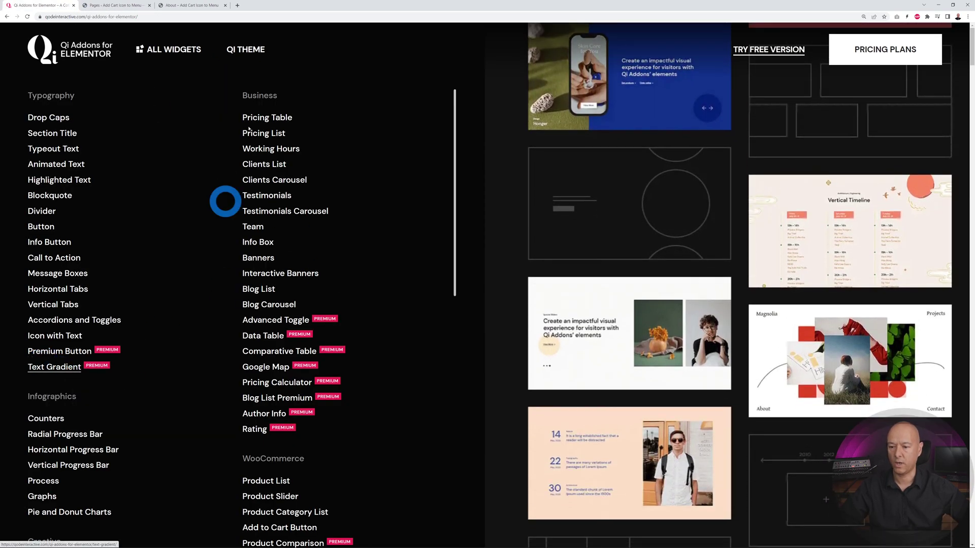
left_click(108, 4)
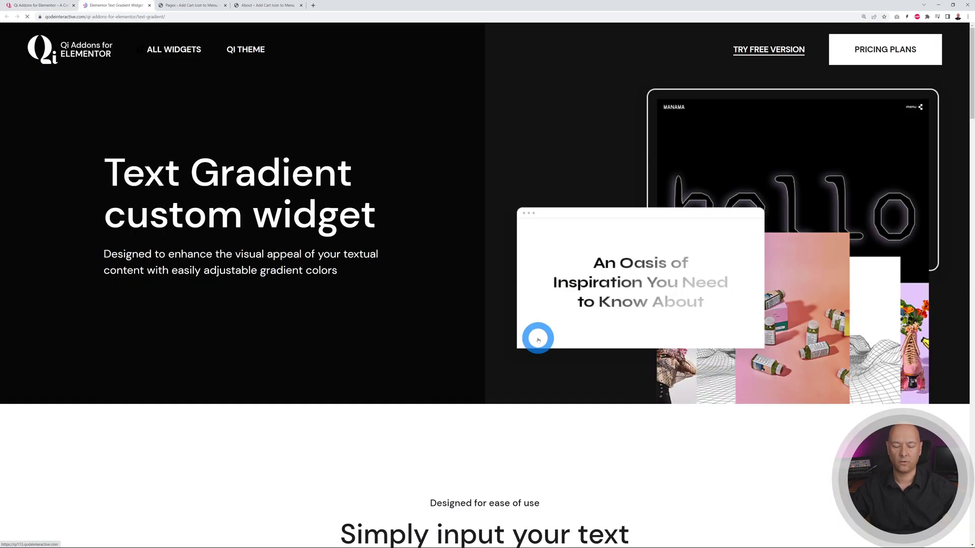
scroll(824, 344, "down", 4)
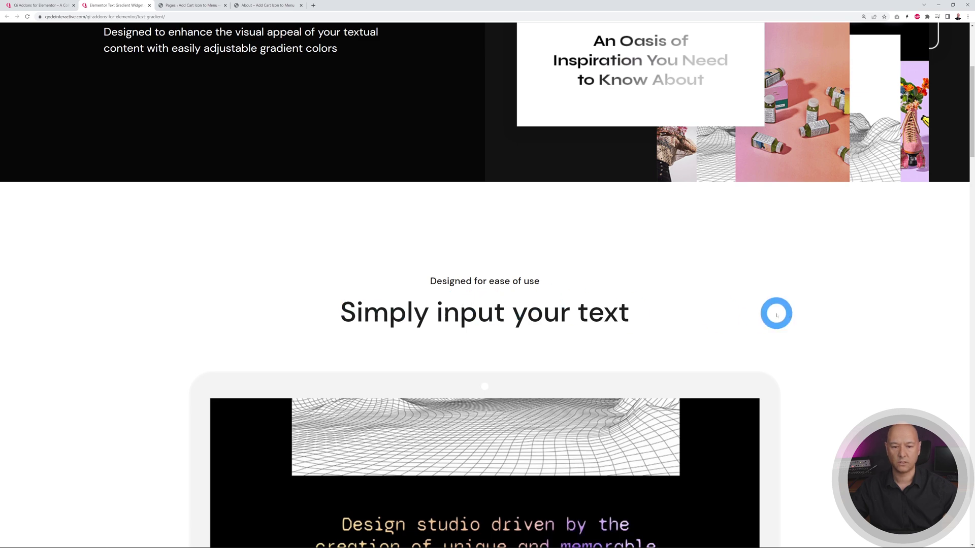
scroll(804, 307, "down", 5)
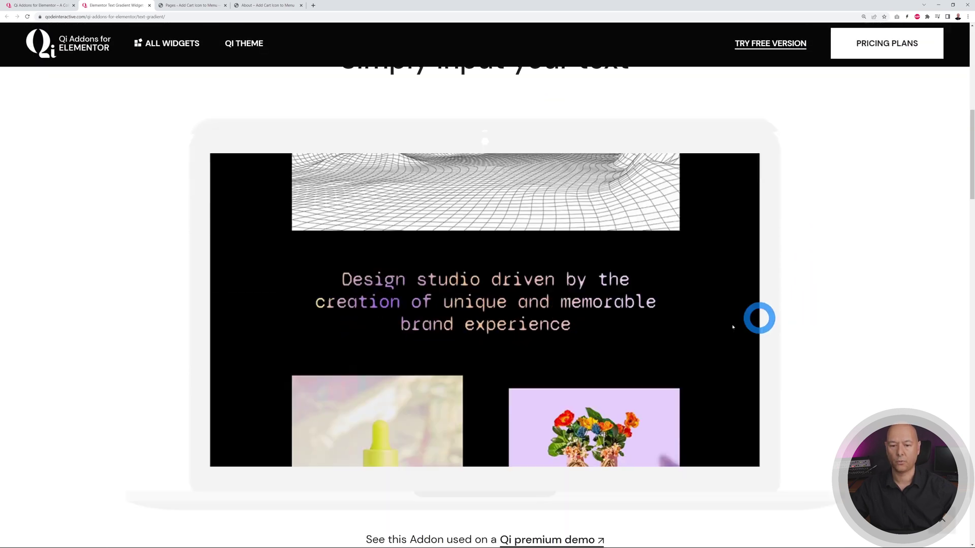
scroll(827, 294, "down", 9)
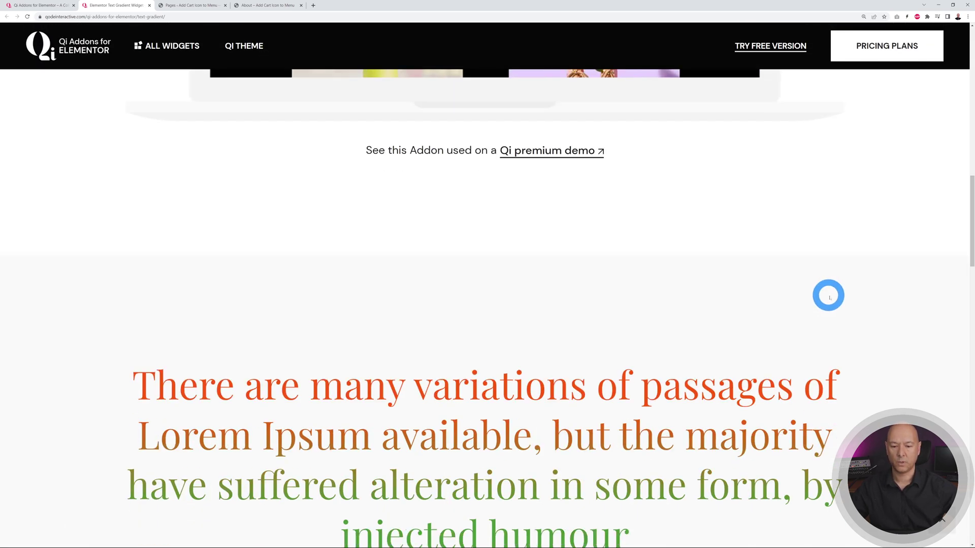
scroll(887, 326, "down", 2)
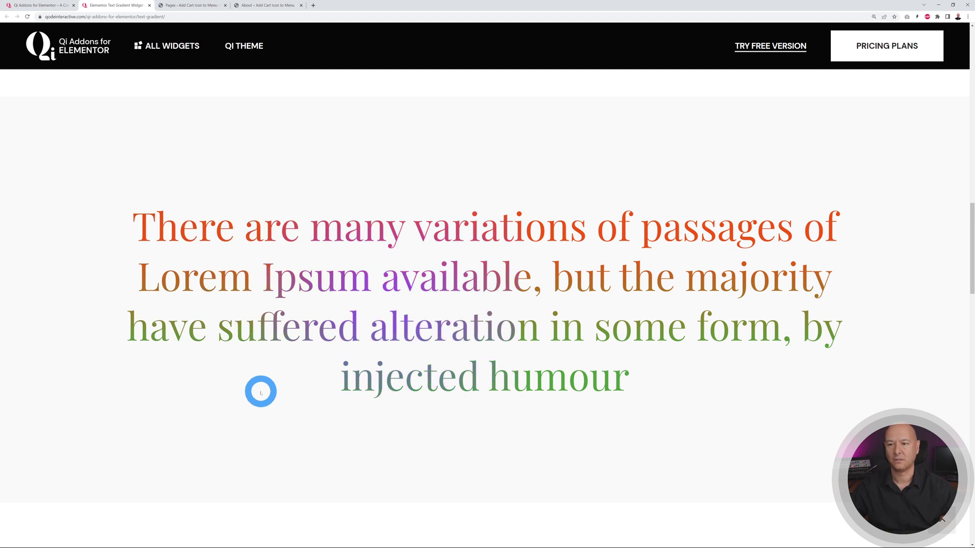
left_click(149, 5)
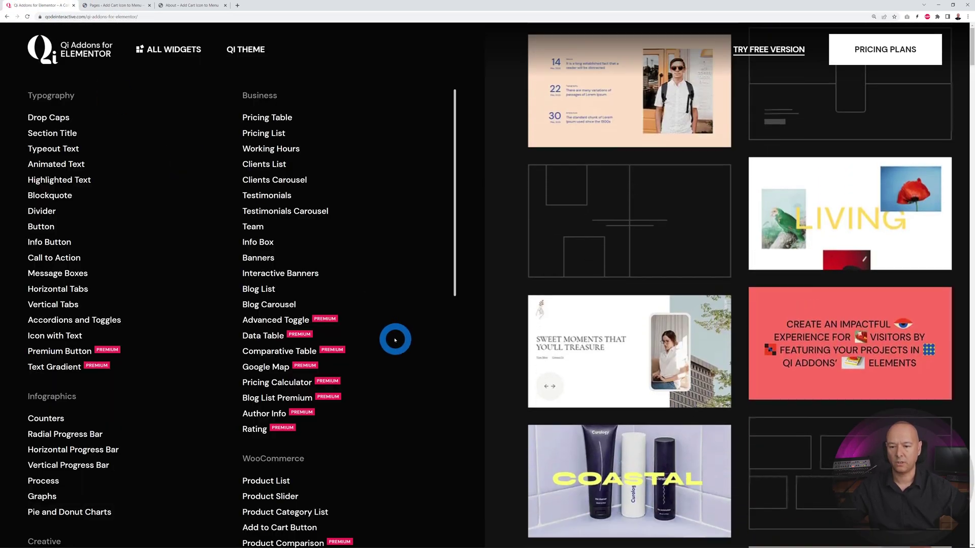
Open the Advanced Toggle widget page in a new tab and switch the Toggleable panels example to Unlimited and back to Limited.
right_click(277, 320)
left_click(288, 328)
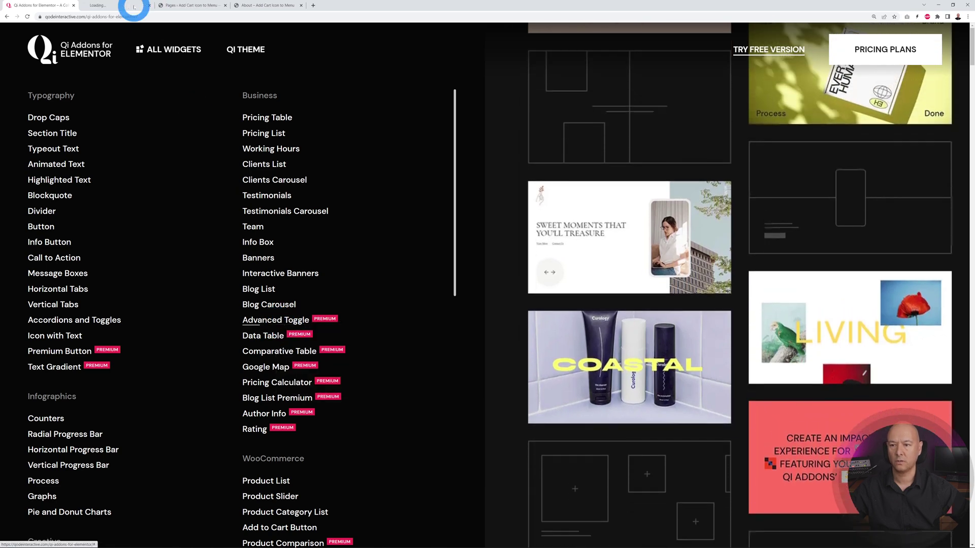
left_click(108, 5)
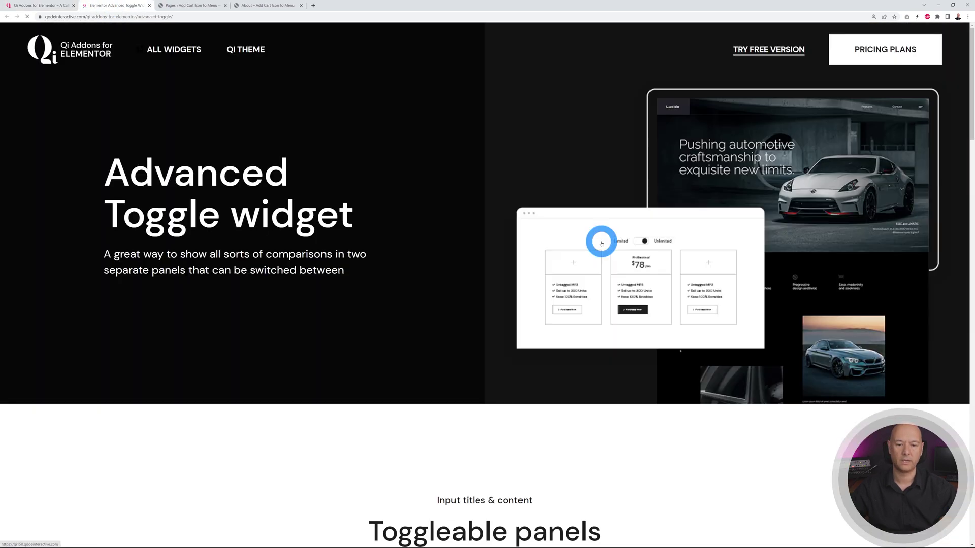
scroll(800, 308, "down", 7)
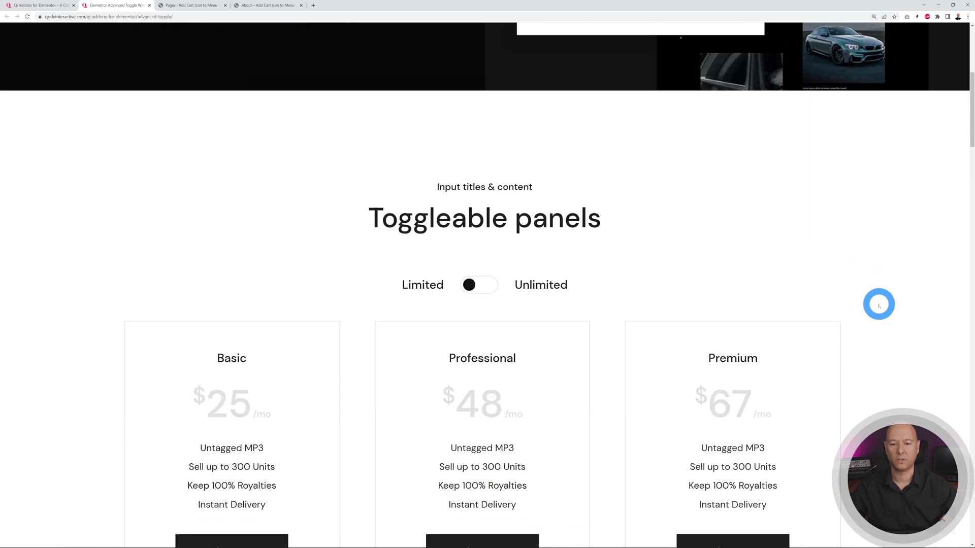
scroll(660, 244, "down", 1)
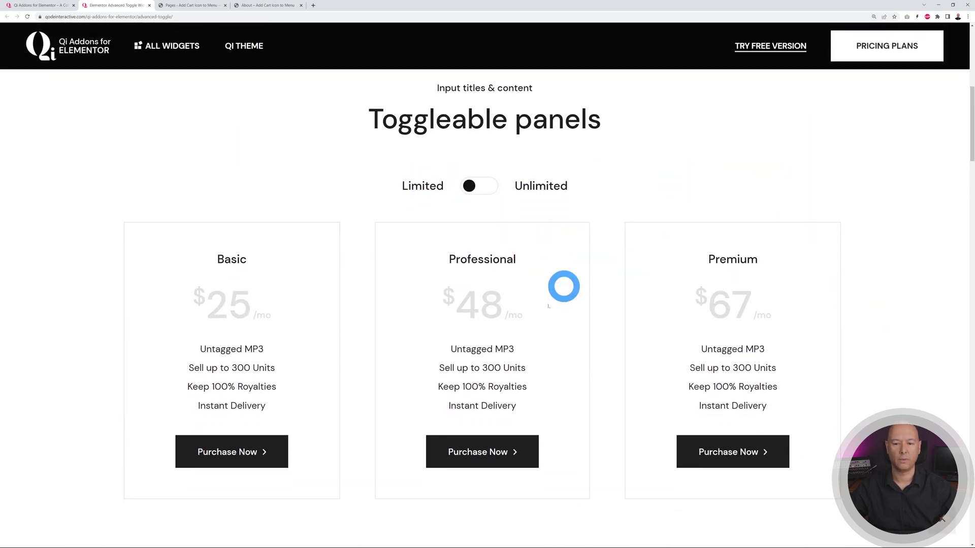
left_click(481, 191)
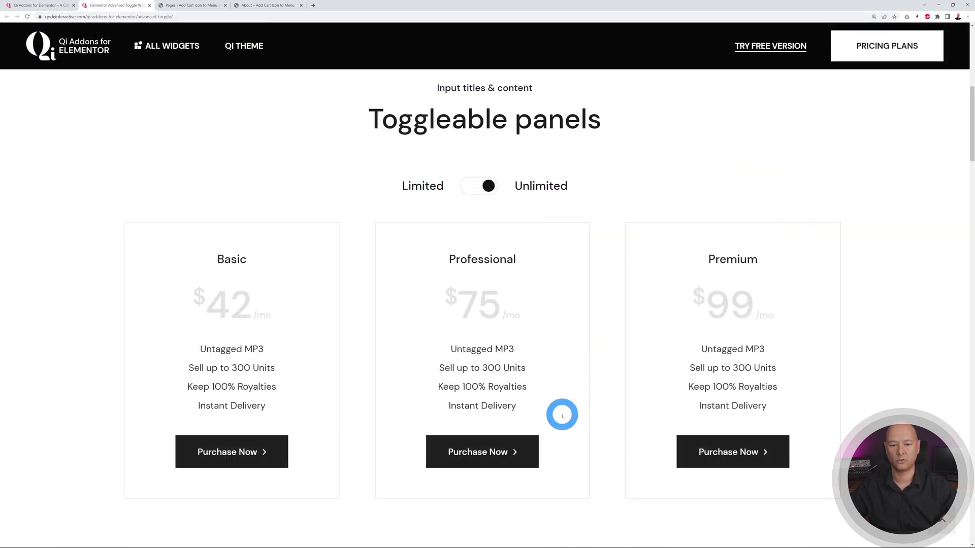
left_click(488, 189)
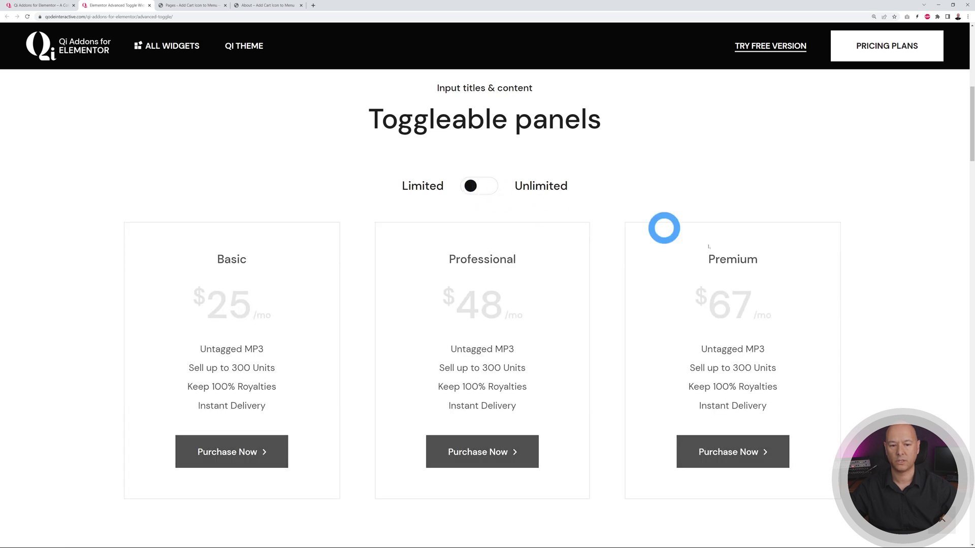
Go past the pricing plan example to Pick your content and switch its toggle to Old Plugins.
scroll(838, 249, "down", 3)
scroll(867, 261, "down", 7)
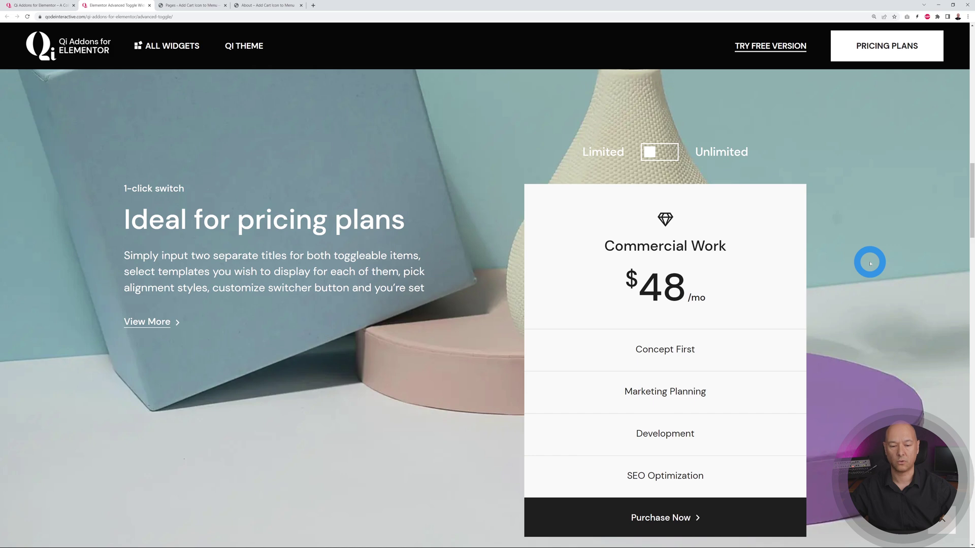
scroll(870, 262, "down", 10)
scroll(870, 263, "down", 2)
scroll(870, 262, "up", 1)
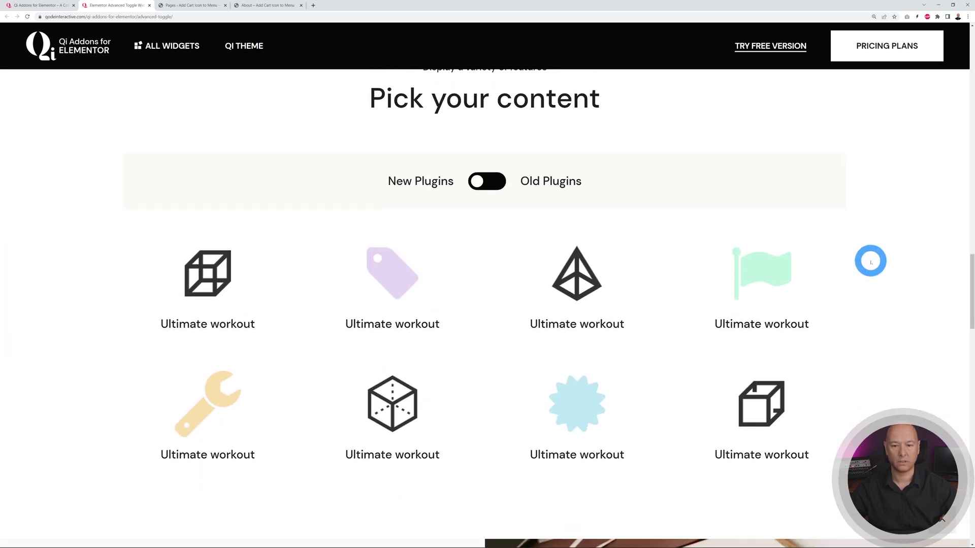
scroll(870, 261, "down", 1)
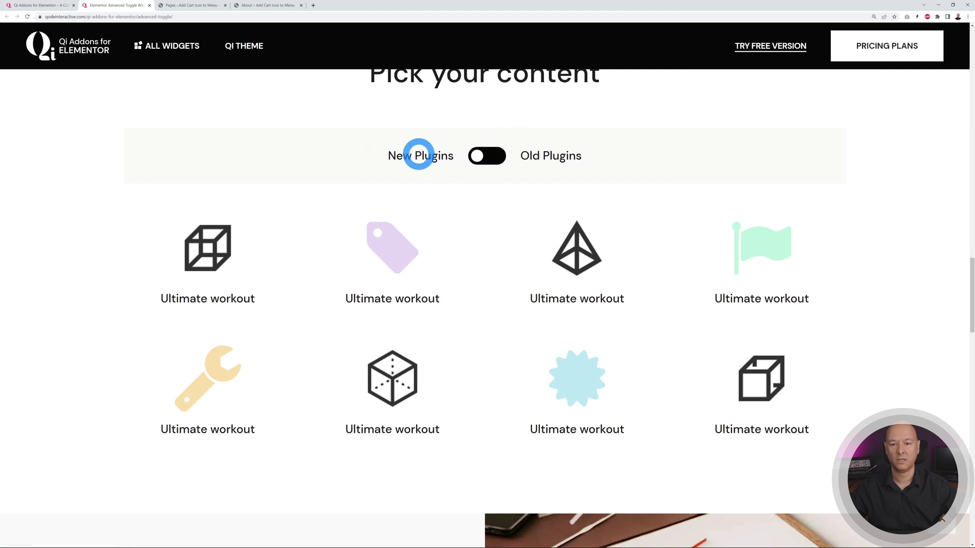
left_click(492, 158)
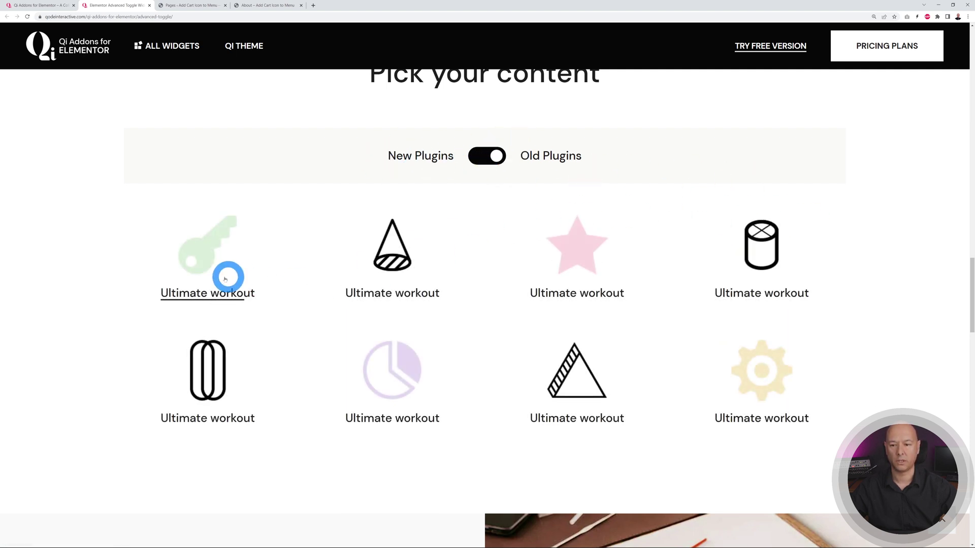
Set the Toggleable panels example to Unlimited and try the Limited/Unlimited switch on the Commercial Work pricing plan both ways.
scroll(900, 362, "up", 12)
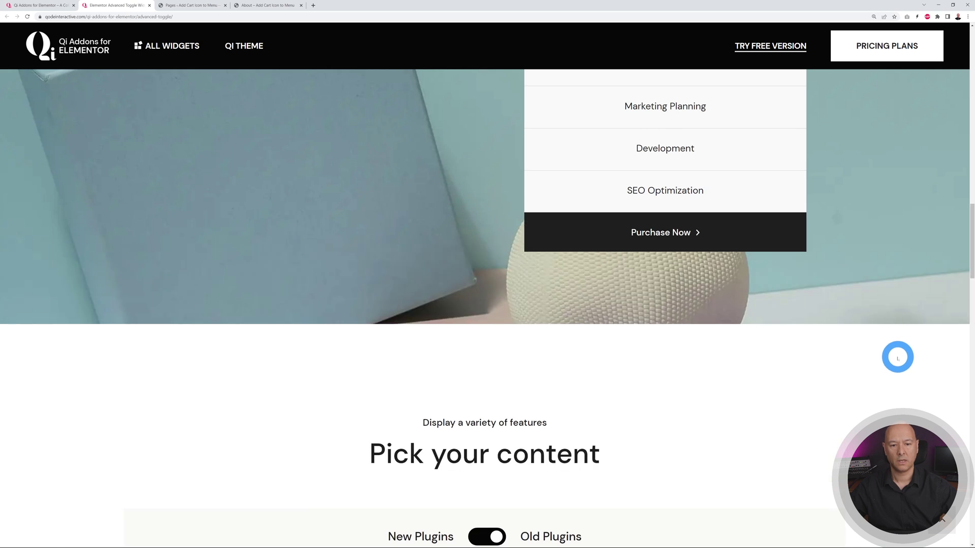
scroll(896, 358, "down", 1)
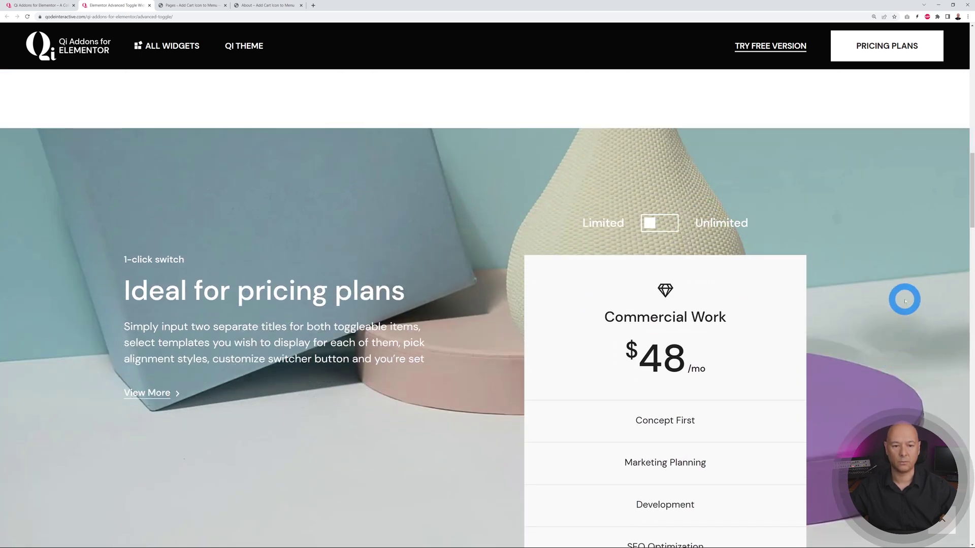
scroll(903, 298, "up", 8)
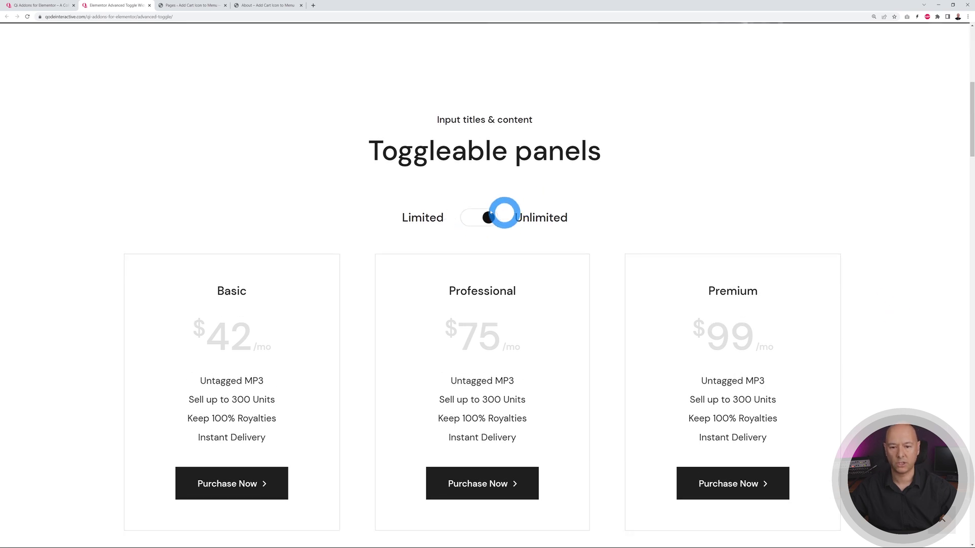
scroll(725, 245, "down", 8)
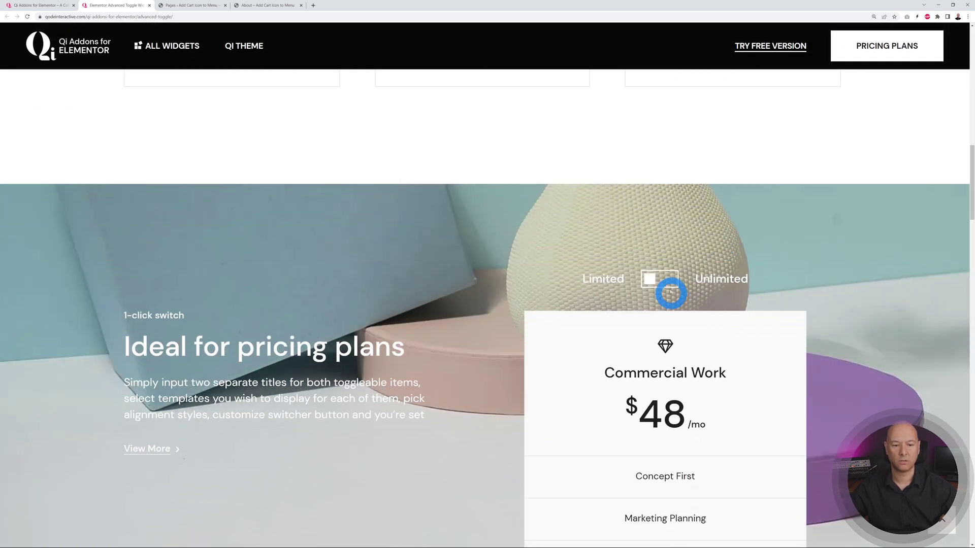
left_click(669, 287)
left_click(660, 282)
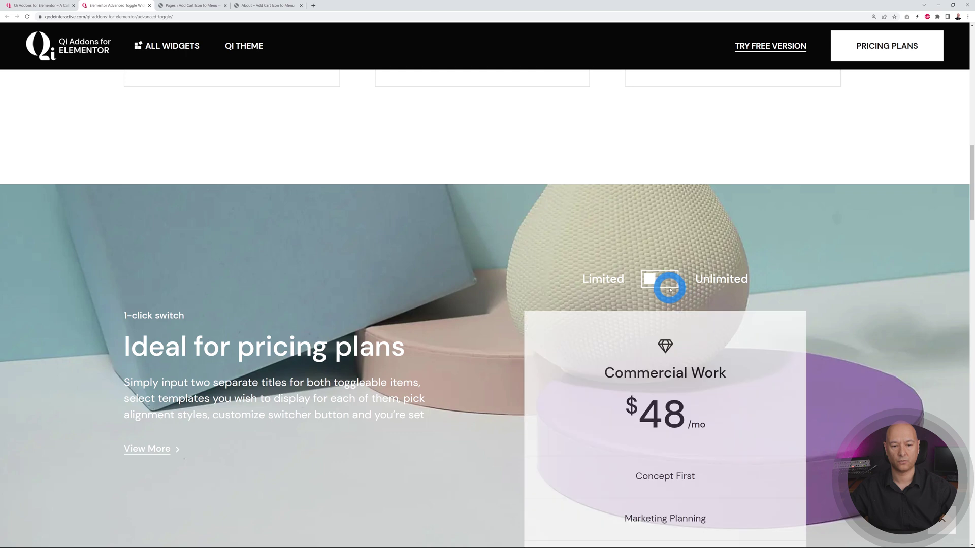
Switch the Ideal for pricing plans example to Unlimited and close the Advanced Toggle widget page.
left_click(668, 285)
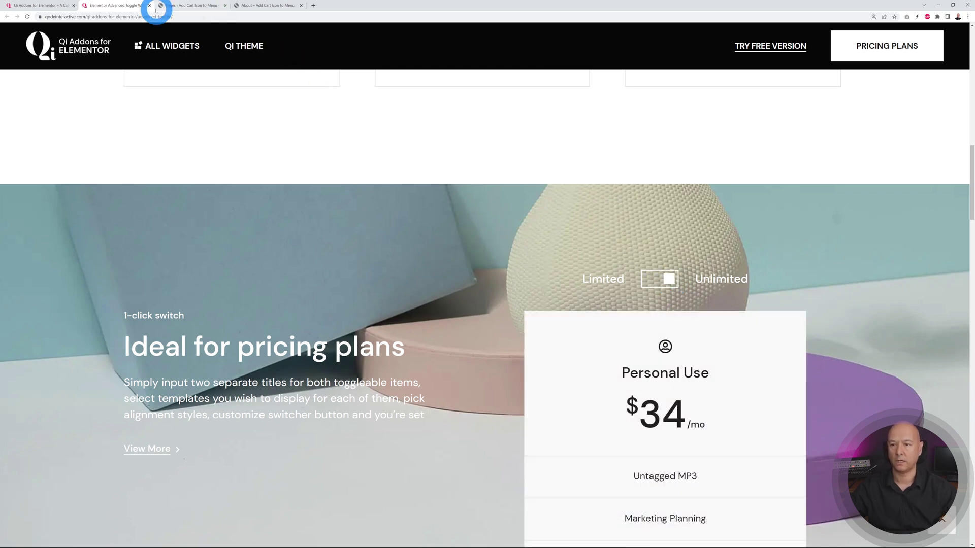
left_click(149, 5)
Open the Pricing Calculator widget page in a new tab and switch to it.
scroll(385, 293, "down", 1)
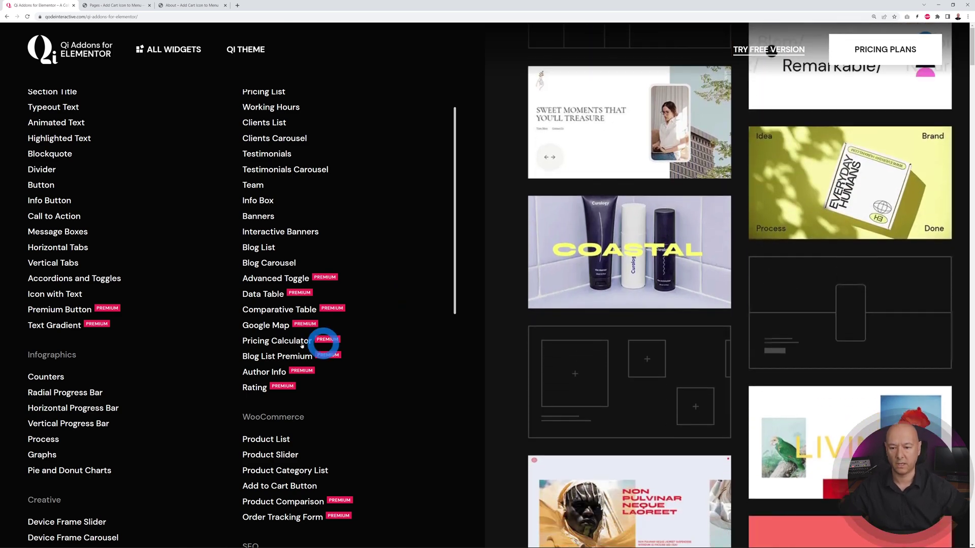
right_click(284, 344)
left_click(296, 350)
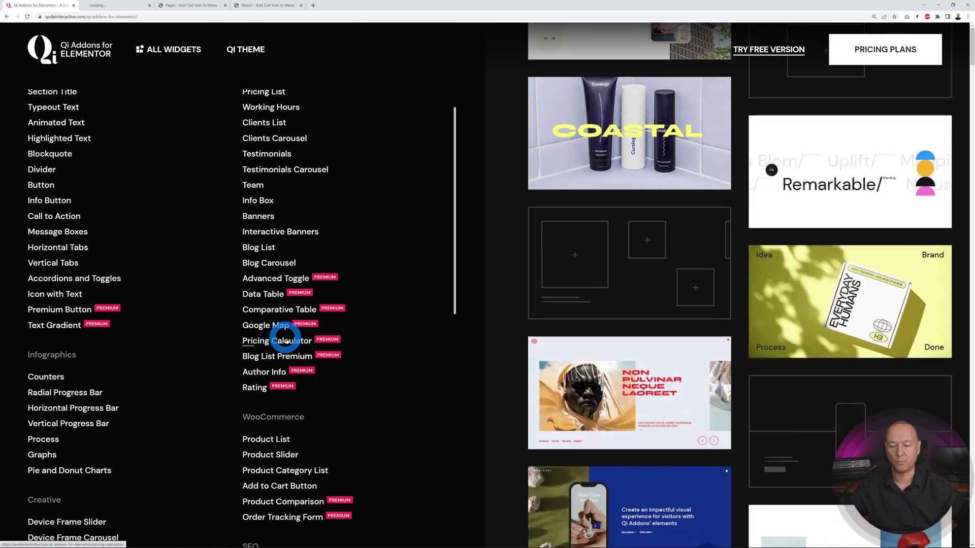
left_click(118, 6)
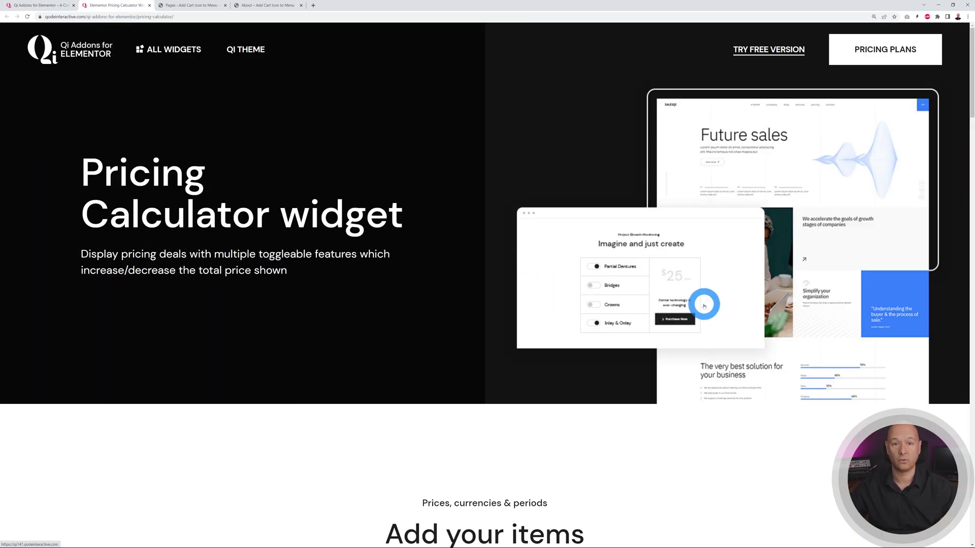
In the first Add your items calculator, try Bridges on and off, then enable both Bridges and Crowns.
scroll(704, 305, "down", 7)
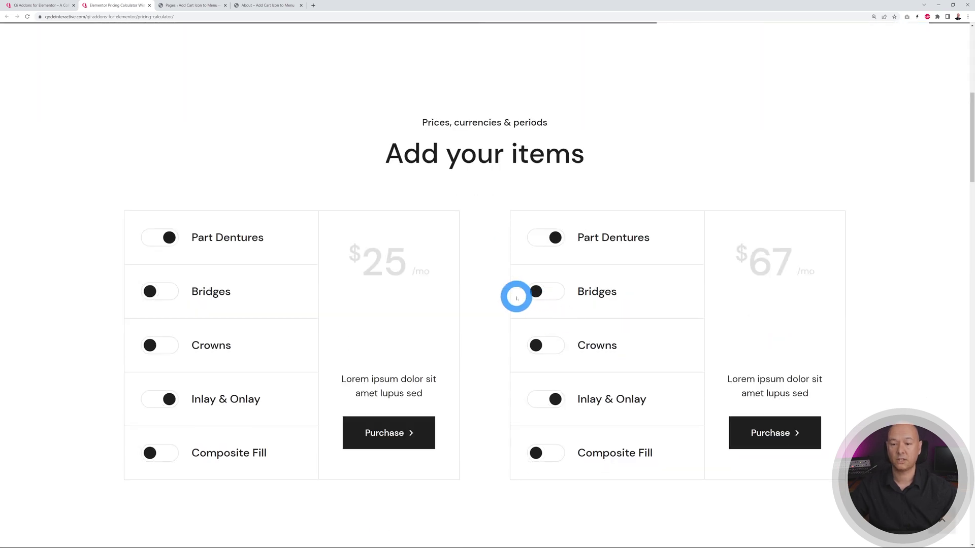
scroll(516, 298, "down", 1)
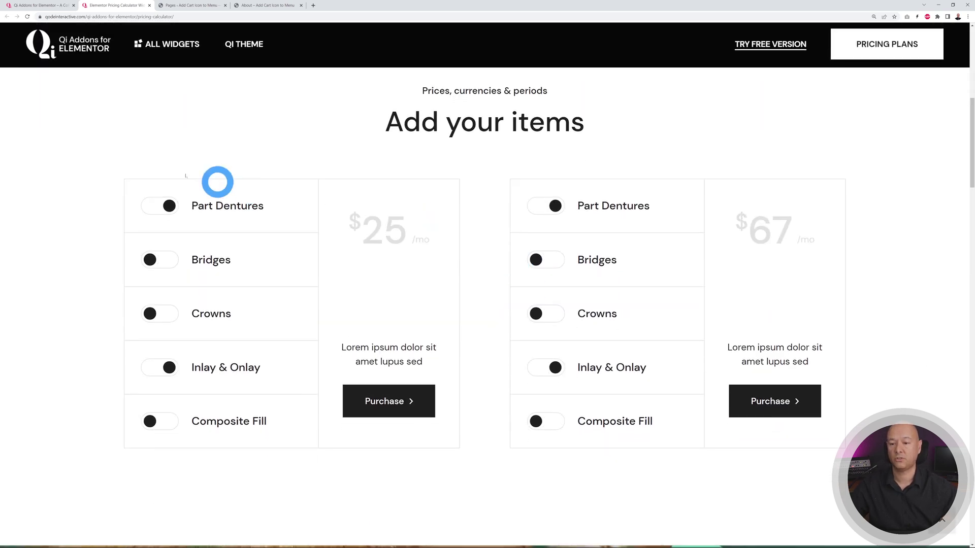
left_click(161, 264)
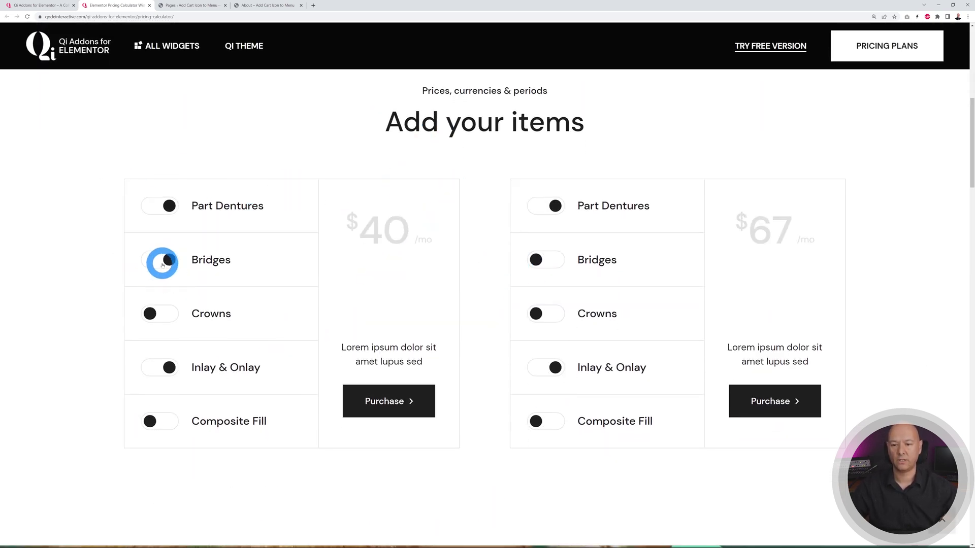
left_click(162, 263)
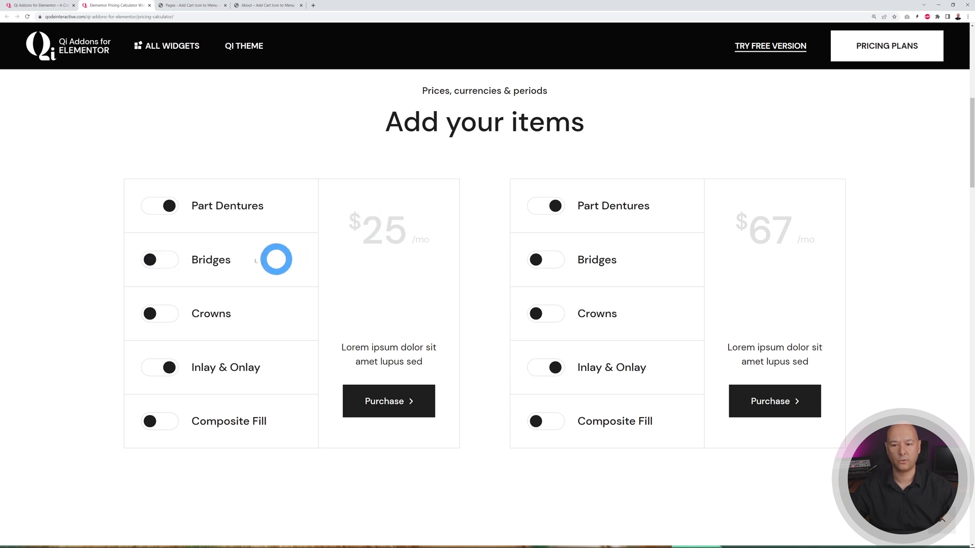
left_click(161, 260)
left_click(162, 312)
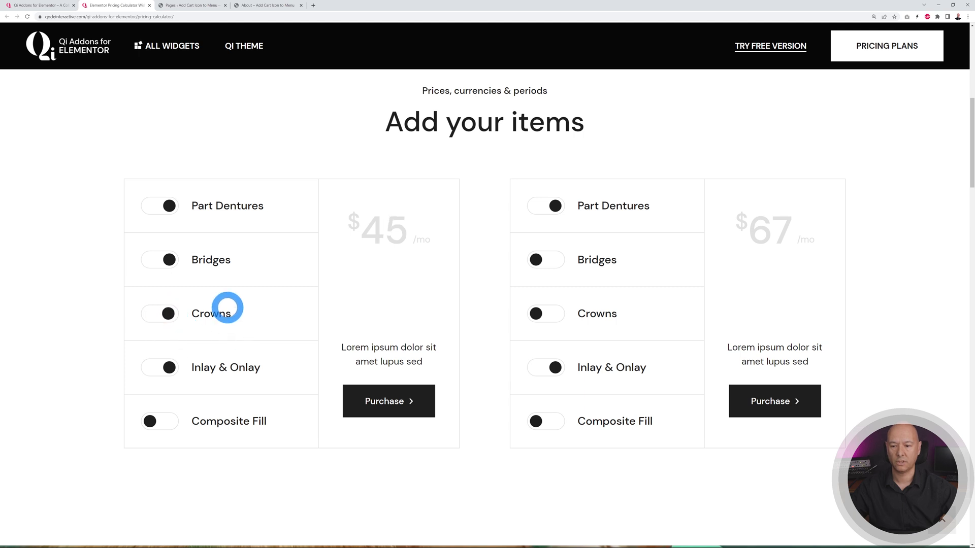
Go to the Configure switchers example and try the Crowns and Bridges switches of the green calculator.
scroll(489, 333, "down", 9)
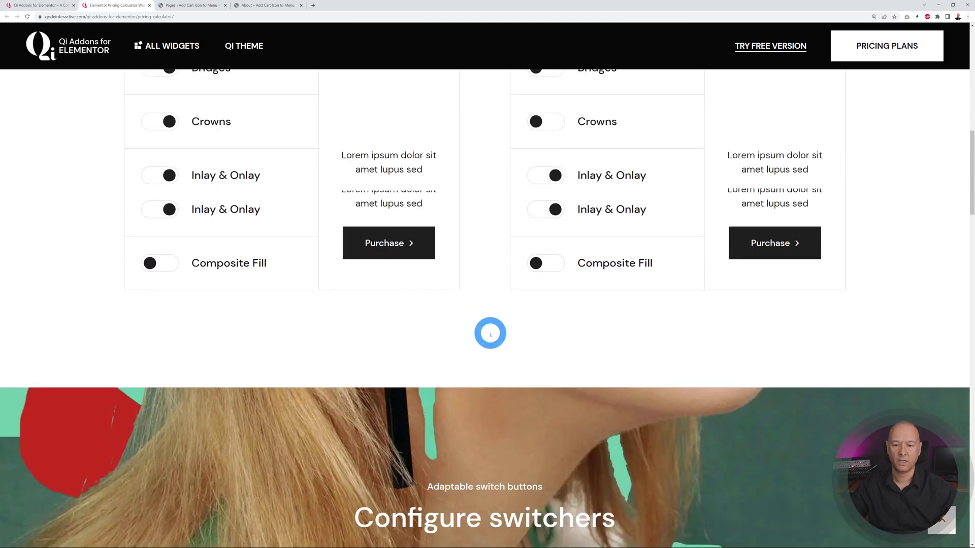
scroll(823, 330, "down", 2)
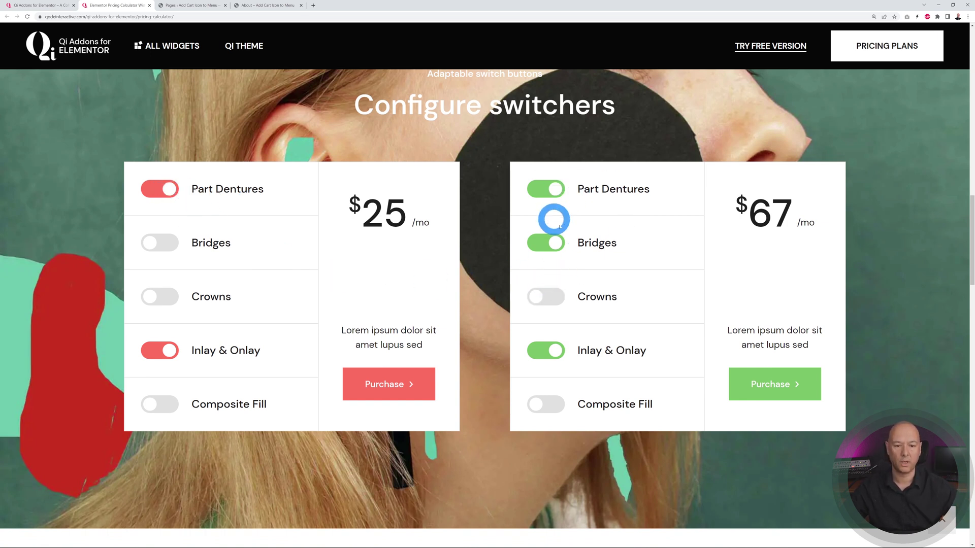
left_click(544, 297)
left_click(539, 298)
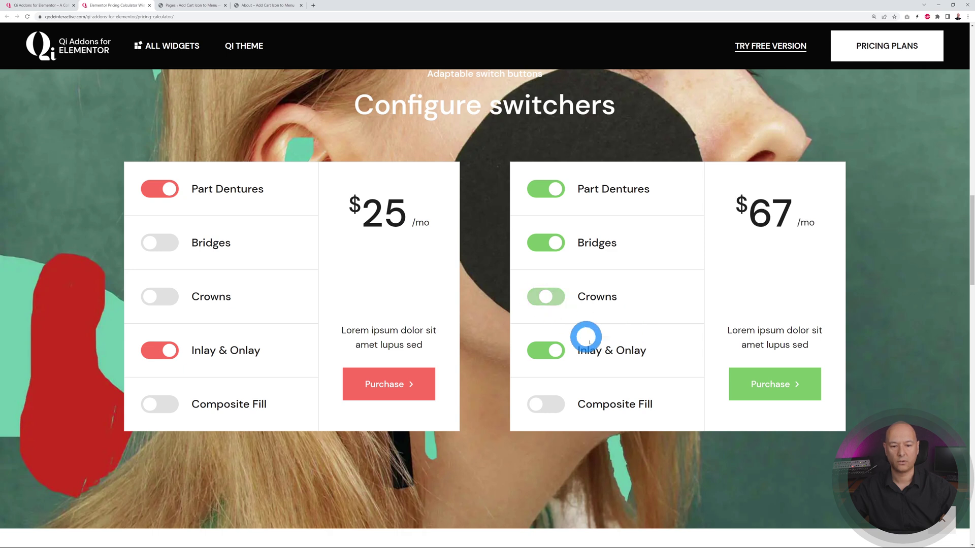
left_click(559, 246)
Go to the Change colors example and try the Bridges Unts switches in the second and third columns and Dental Crowns in the third.
scroll(623, 304, "down", 10)
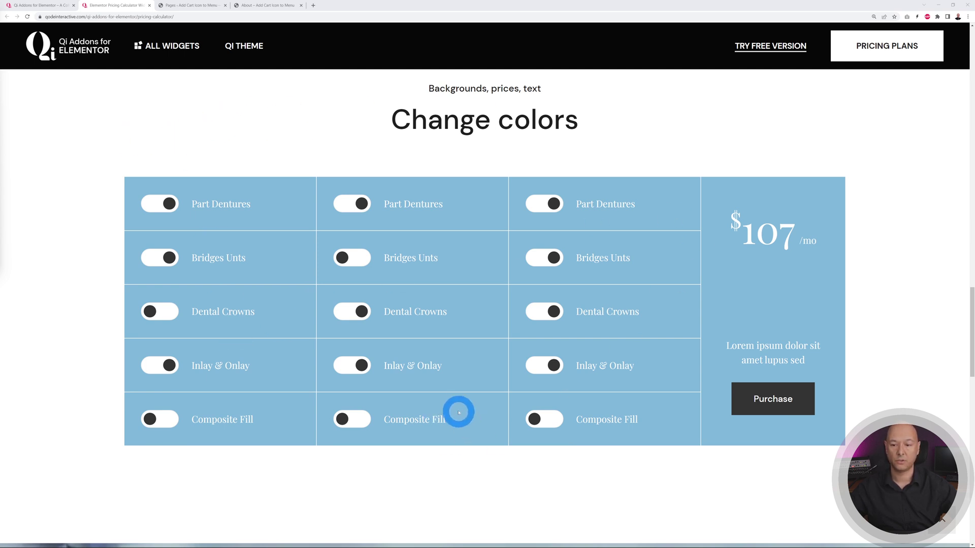
left_click(349, 257)
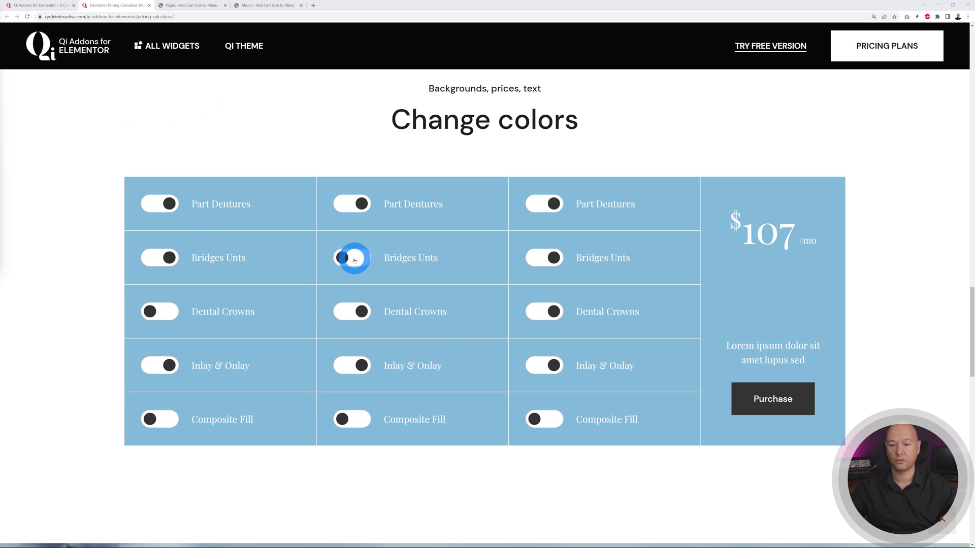
left_click(529, 260)
left_click(544, 319)
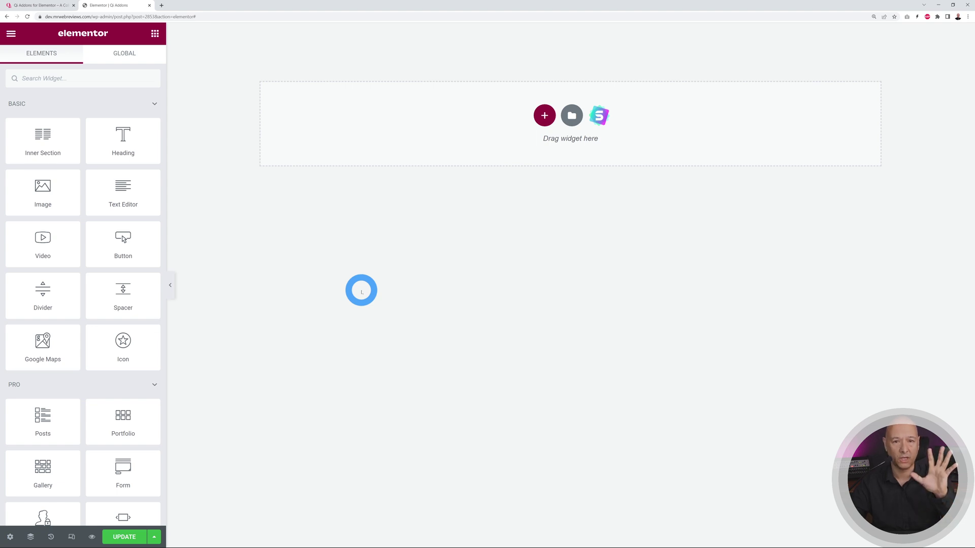
Browse the Qi Addons widgets in the Elementor editor and add a Text Gradient widget to the empty page.
scroll(131, 325, "down", 15)
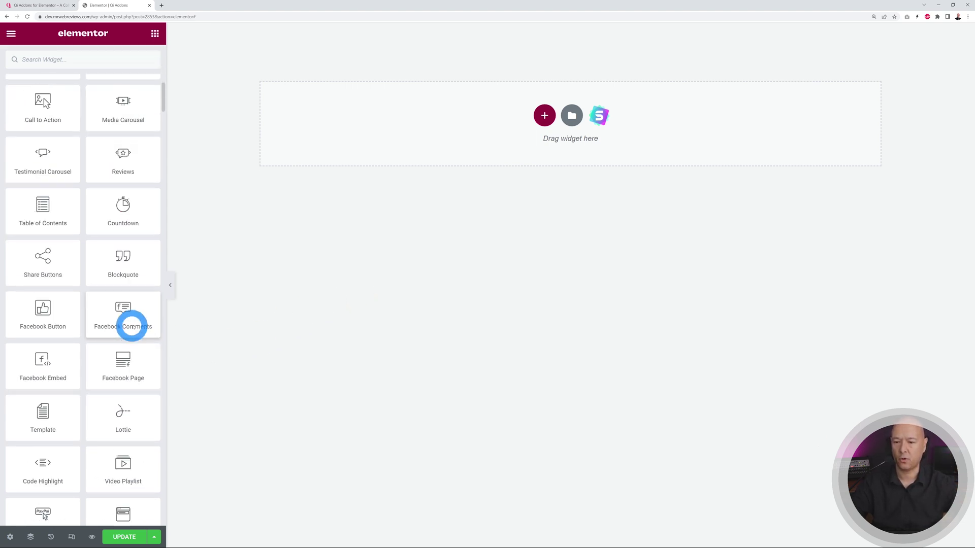
scroll(131, 323, "down", 7)
scroll(131, 323, "up", 3)
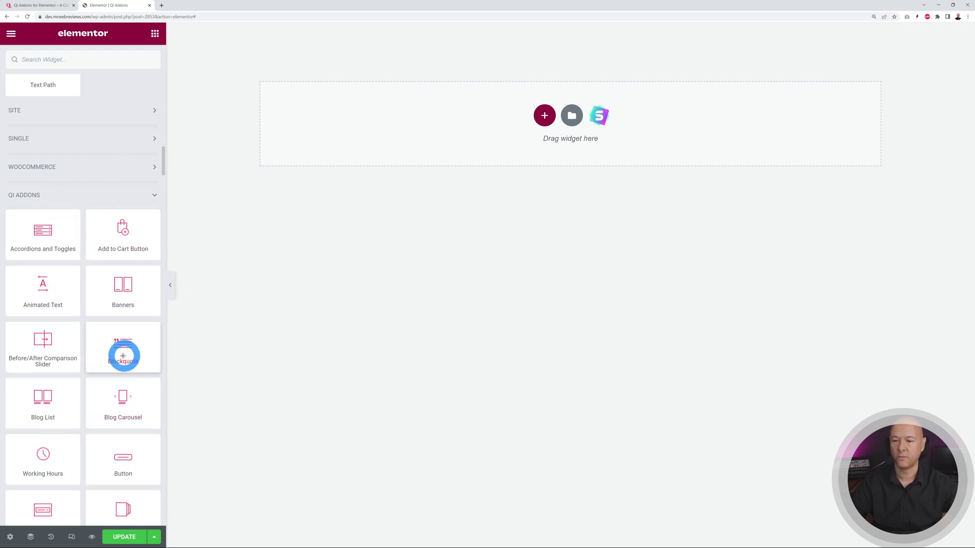
scroll(123, 356, "down", 1)
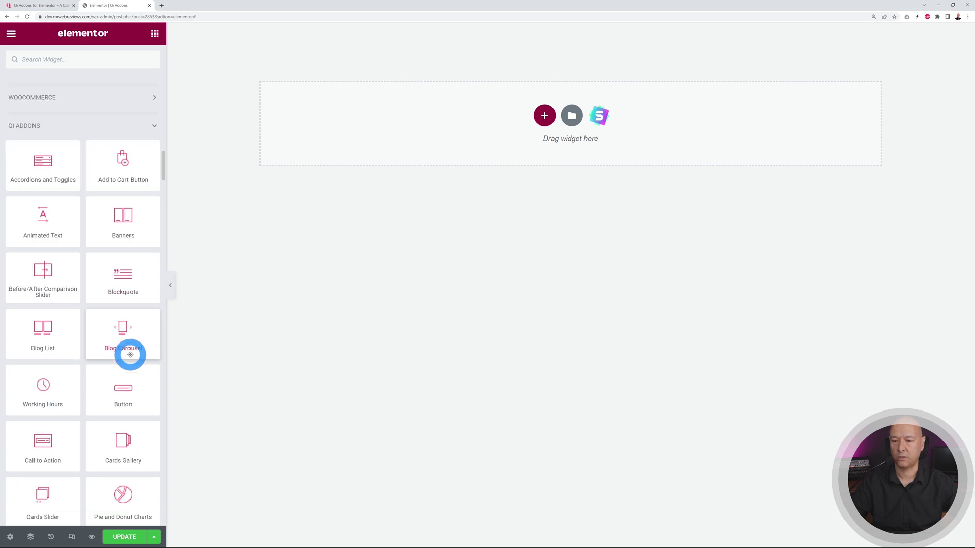
scroll(130, 355, "down", 1)
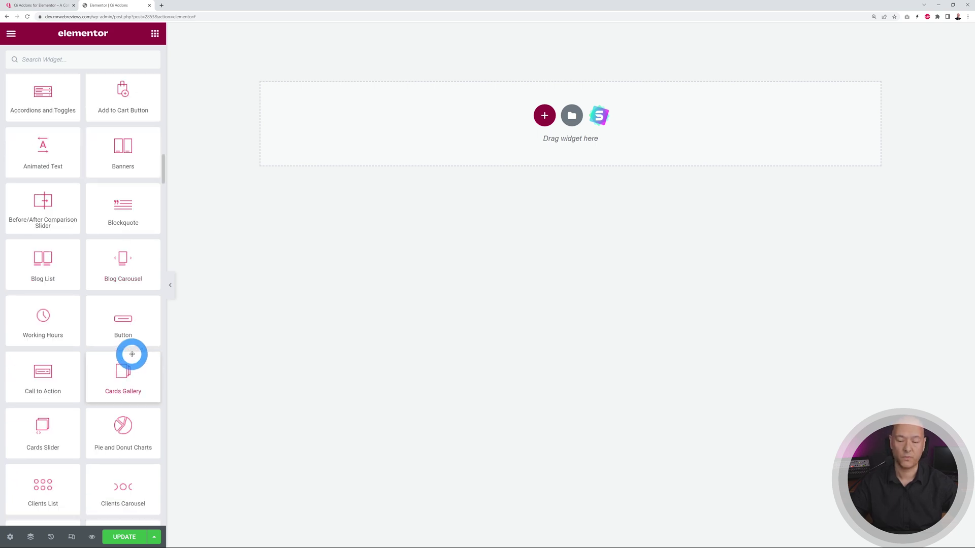
scroll(132, 354, "down", 3)
scroll(143, 343, "down", 8)
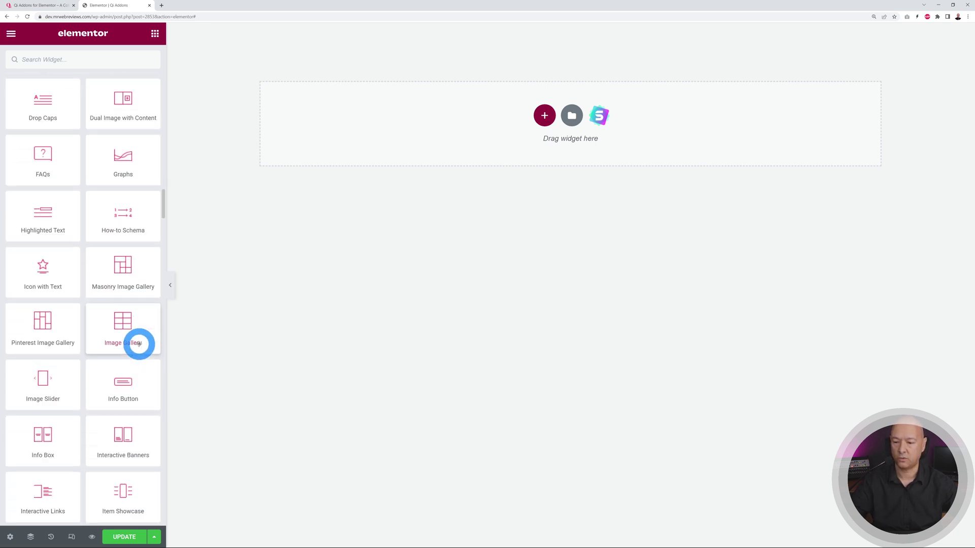
scroll(138, 344, "down", 8)
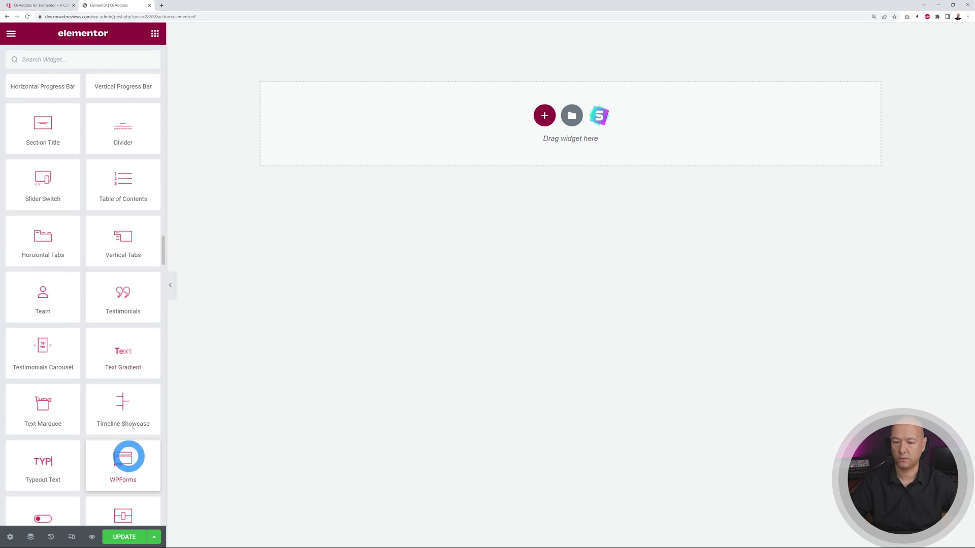
left_click_drag(139, 361, 518, 117)
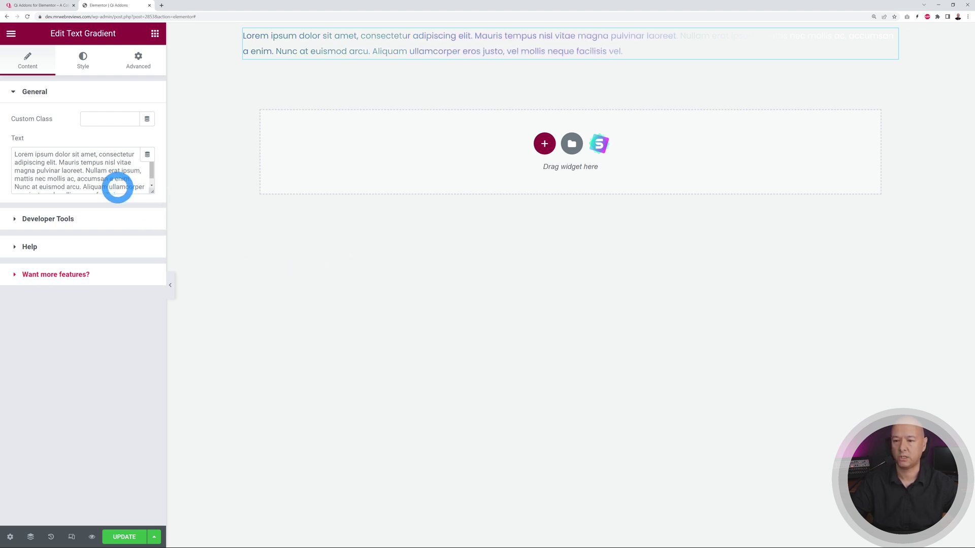
Replace the placeholder text with a "Qi Addons Demo Page" intro on making beautiful looking Elementor pages in minutes, ending with "let's get started...".
triple_click(114, 186)
type("Qi Addons Demo Page. Right here we are going to showcase how easy it is to make beautiful looking Elementor pages in minutes. Let's no waste any time and let's get started...")
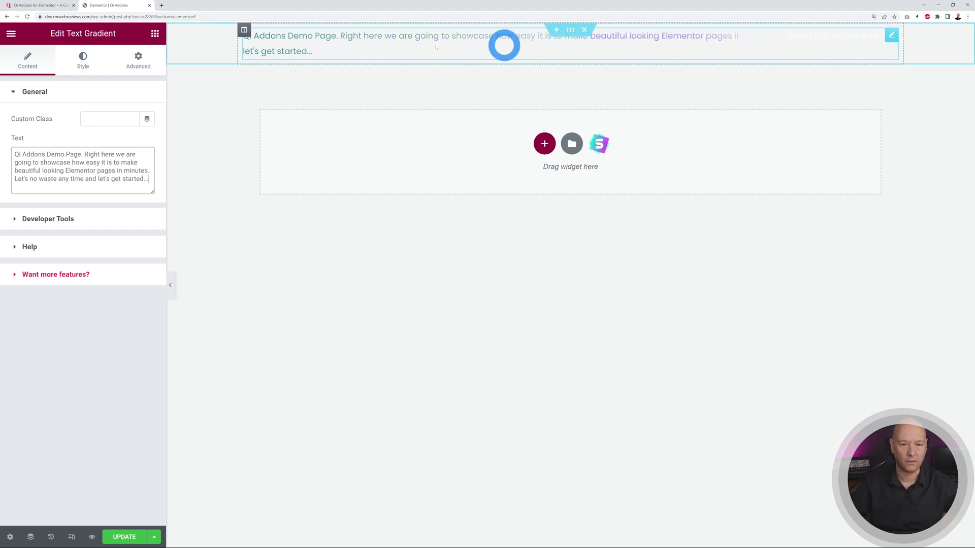
In the Text Gradient's style settings, try Enable Gradient Animation as No and set it back to Yes.
left_click(86, 67)
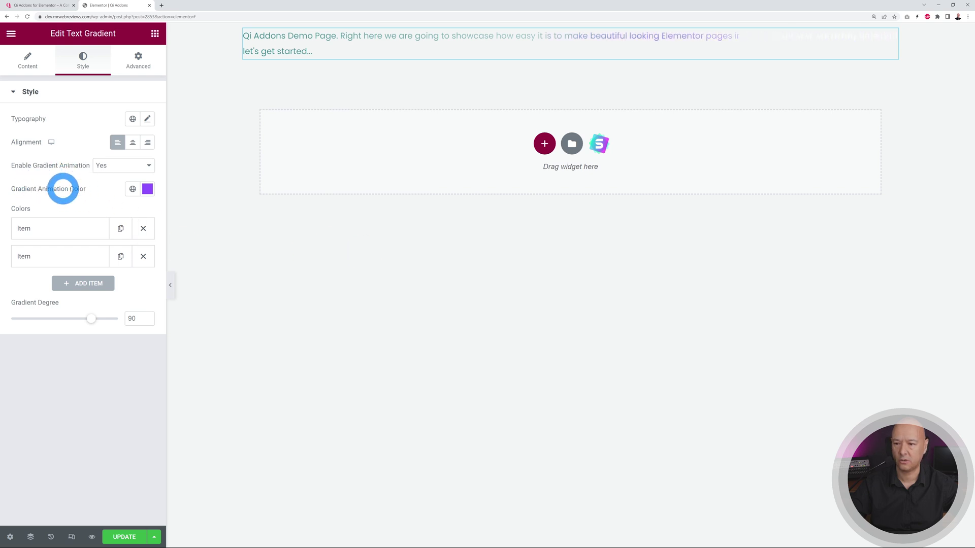
left_click(150, 166)
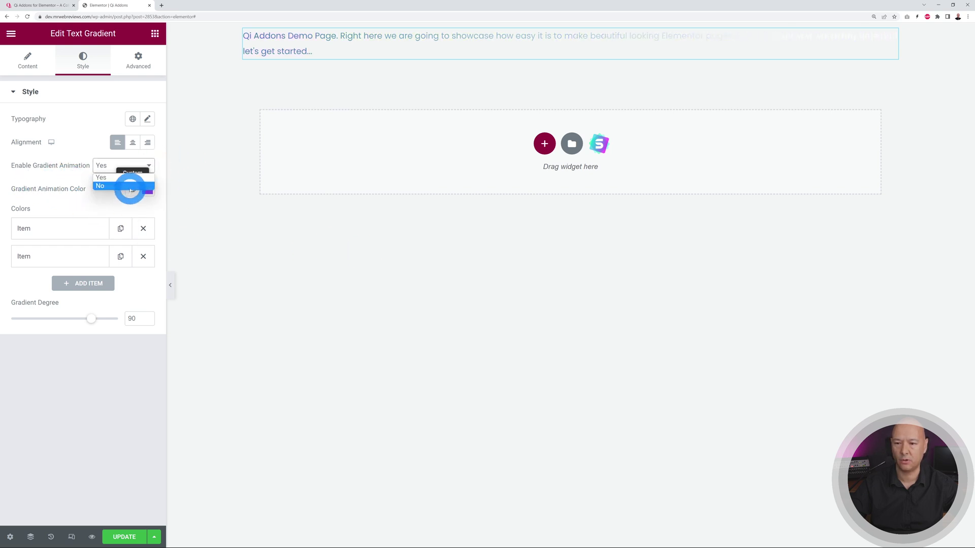
left_click(107, 185)
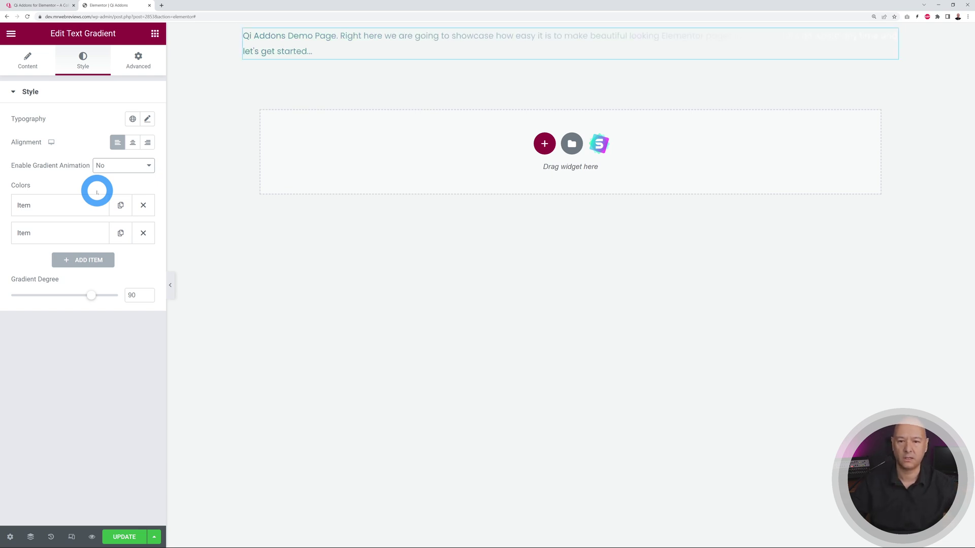
left_click(137, 165)
left_click(135, 178)
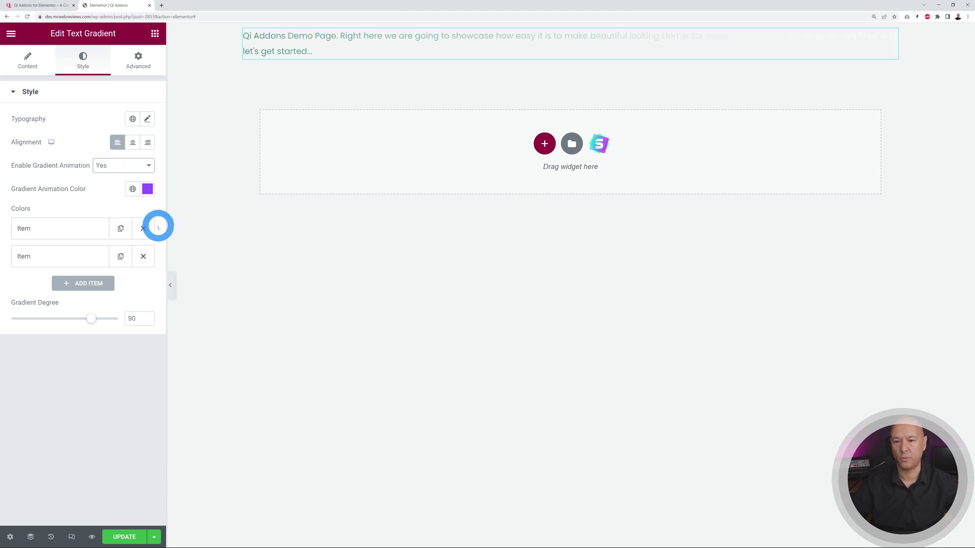
Review the color and percent settings of the two gradient color items, closing each one again.
left_click(53, 232)
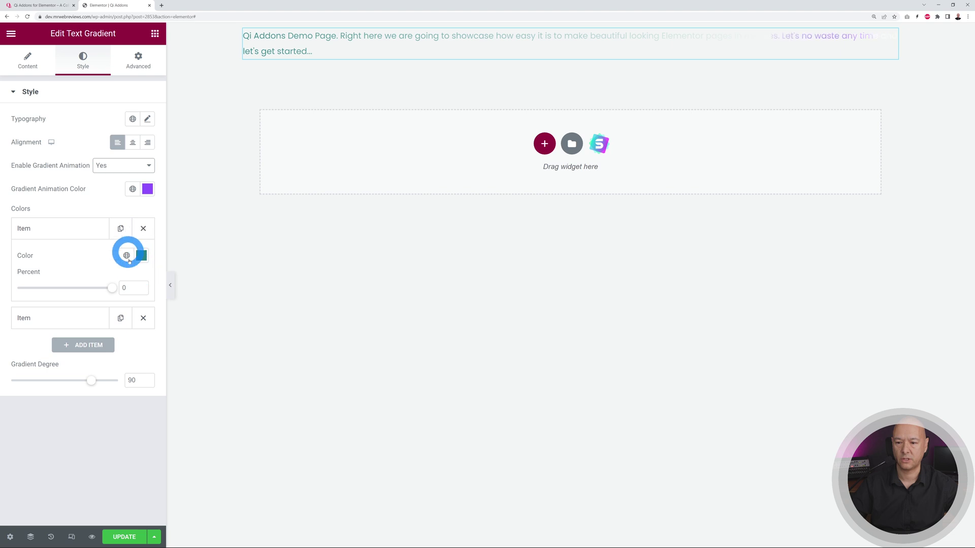
left_click(69, 234)
left_click(44, 256)
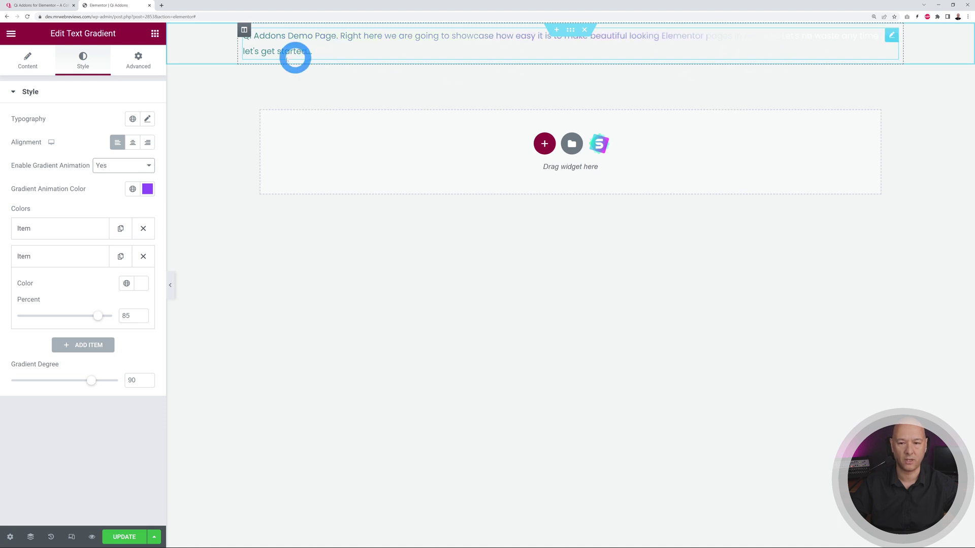
left_click(41, 256)
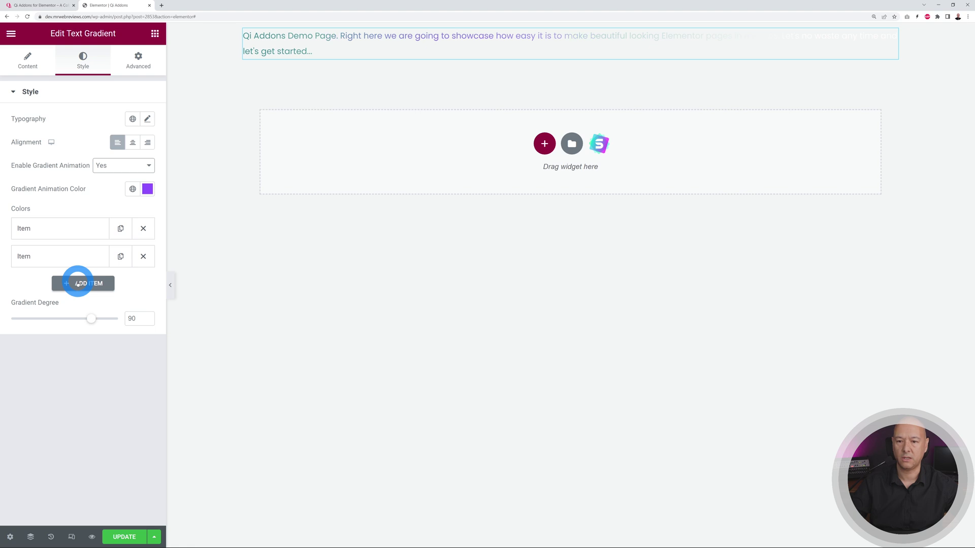
Add a third gradient color item in dark blue #252290 and move it to the top of the Colors list.
left_click(77, 284)
left_click(142, 311)
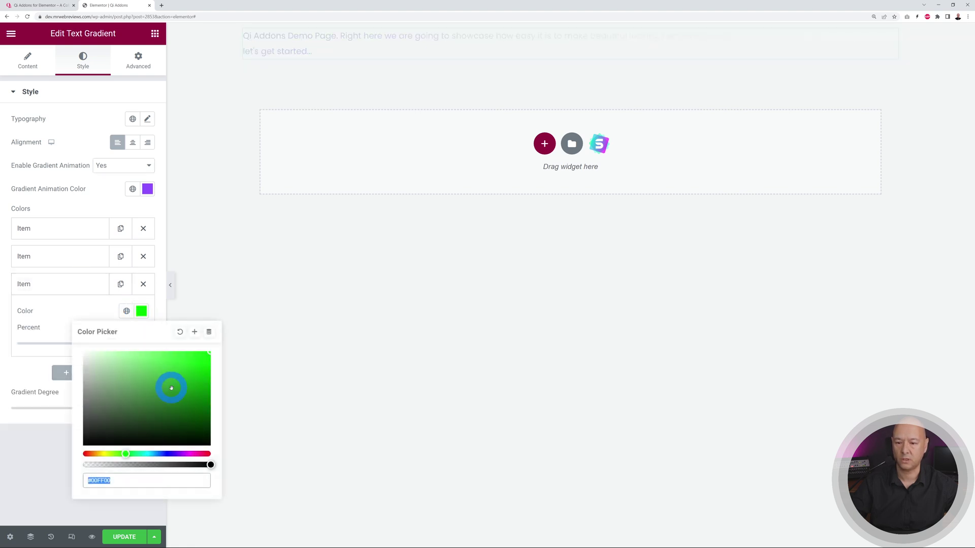
left_click(169, 453)
left_click(165, 384)
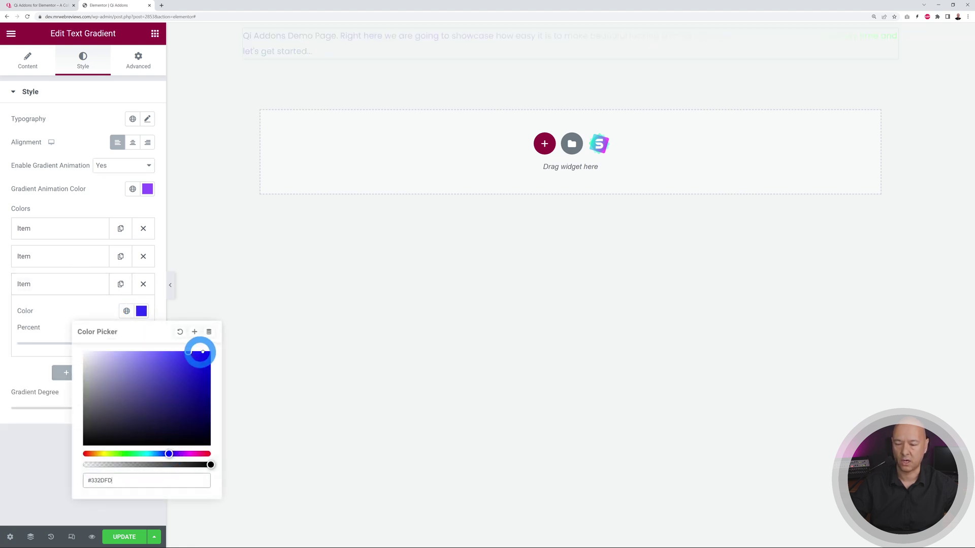
left_click_drag(205, 351, 180, 393)
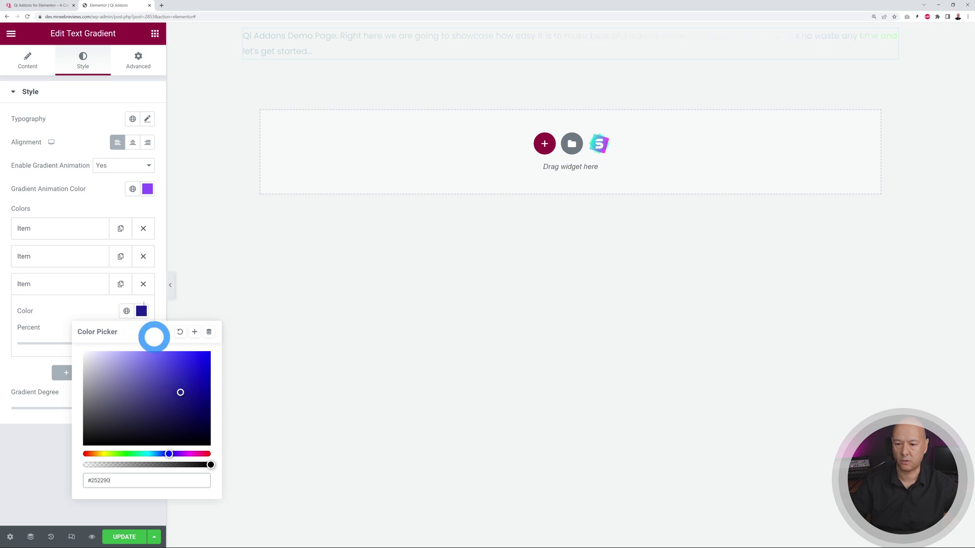
left_click(73, 282)
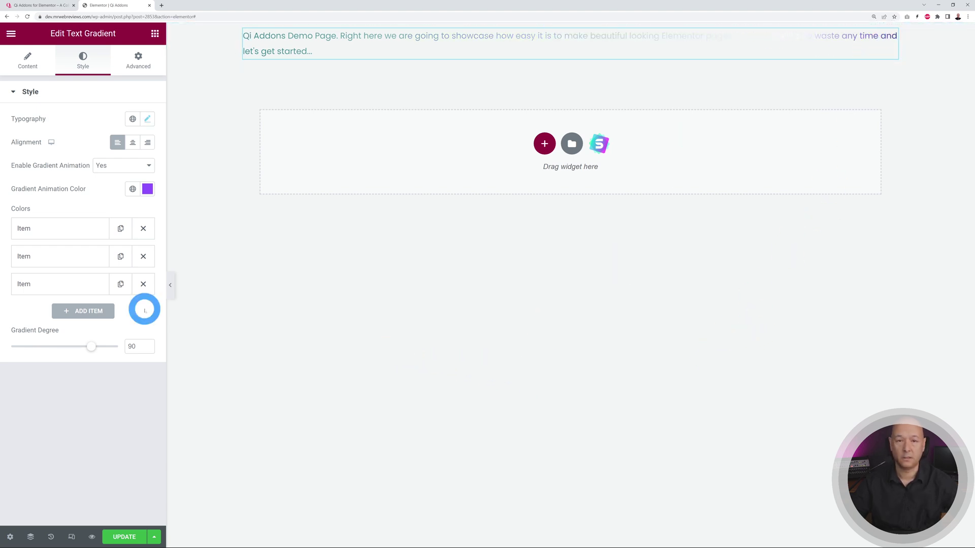
left_click_drag(67, 288, 79, 238)
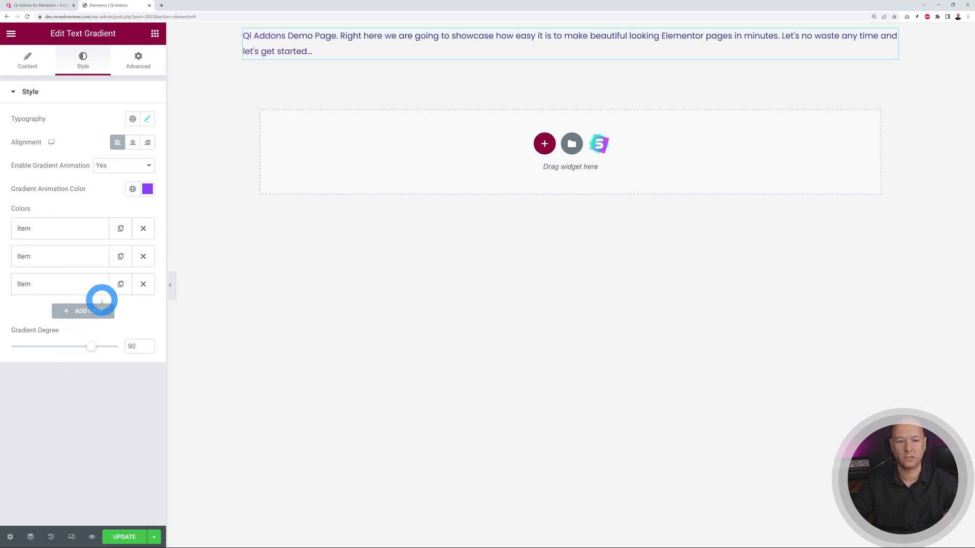
Delete the first item from the Text Gradient's Colors list and center-align the text.
left_click(143, 229)
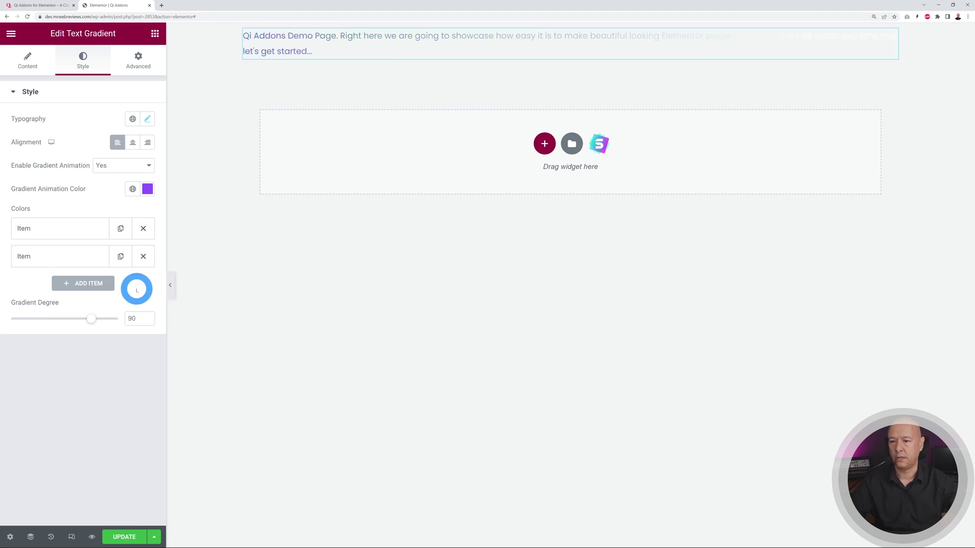
left_click(132, 143)
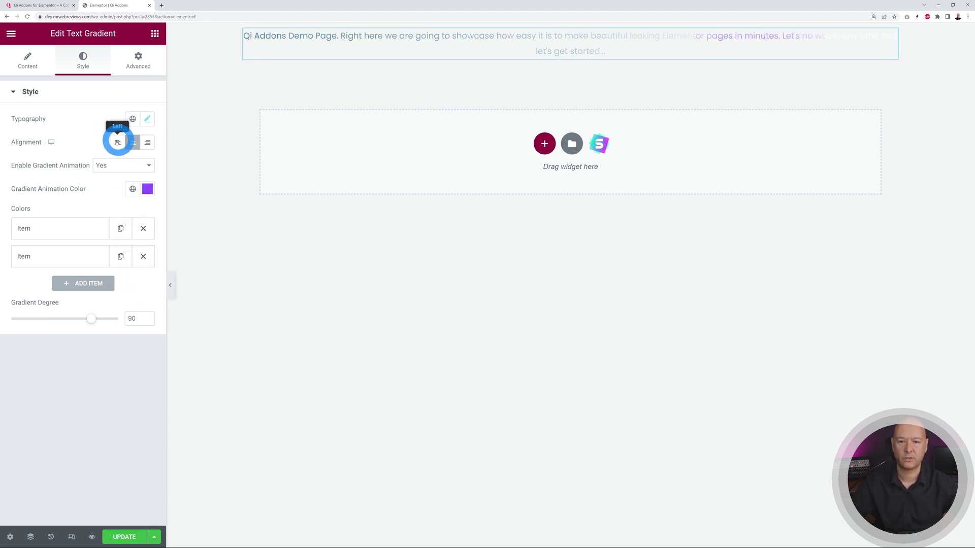
Set the Text Gradient's typography size to 25 px, leaving the font weight at Default.
left_click(148, 120)
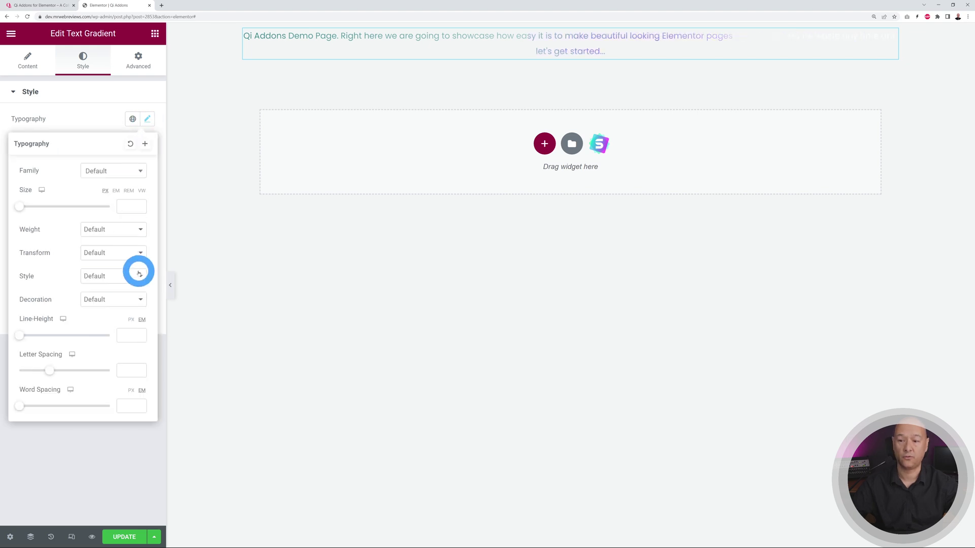
left_click_drag(22, 209, 32, 208)
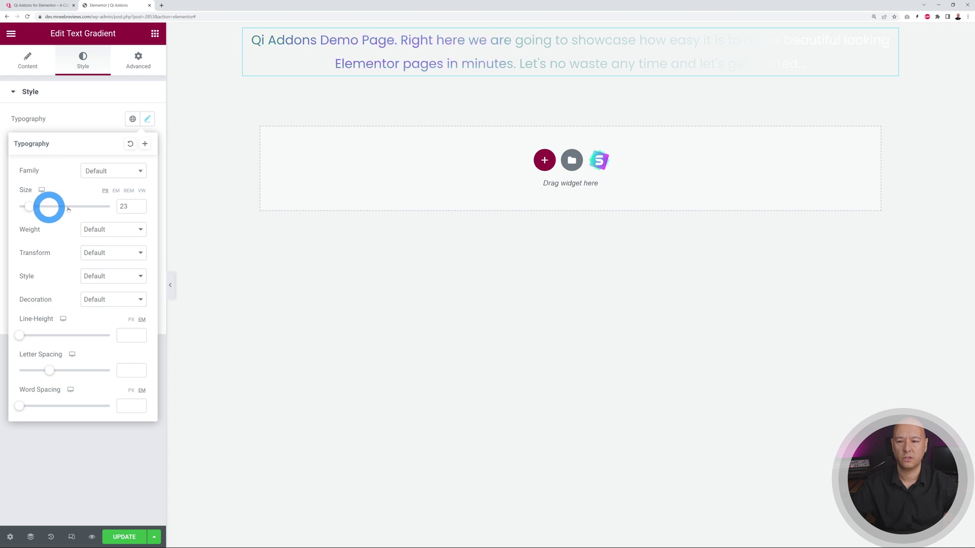
left_click(138, 204)
left_click(139, 203)
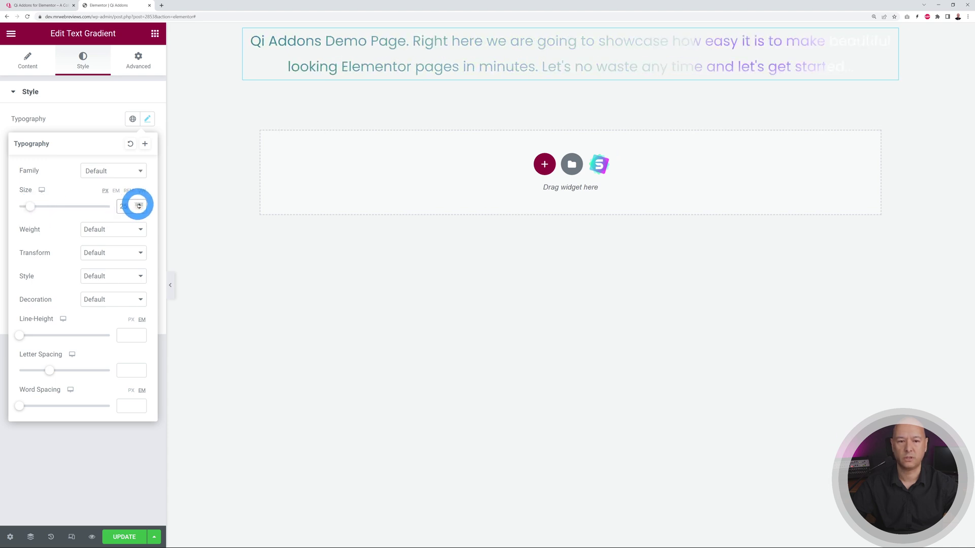
left_click(127, 229)
left_click(72, 160)
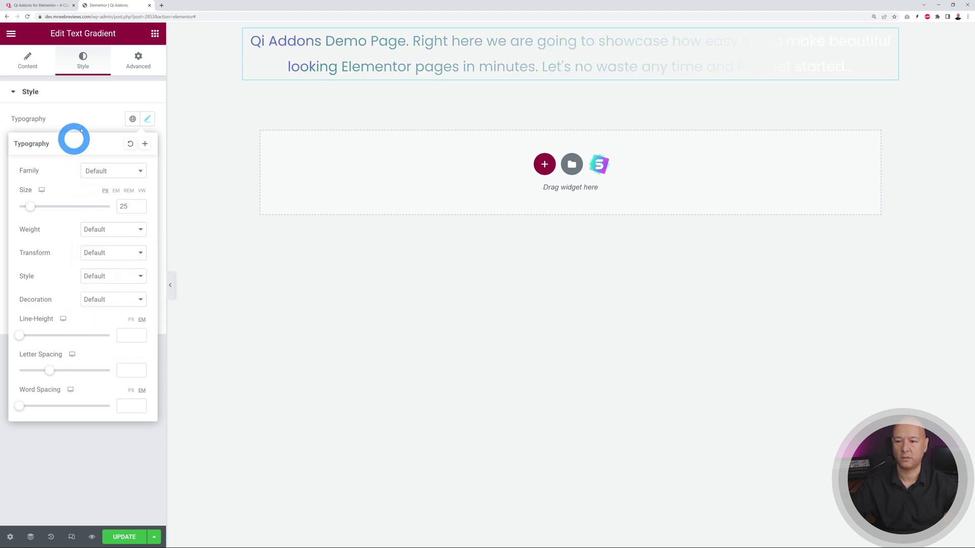
Give the Text Gradient widget a linked padding of 70 px on all sides.
left_click(139, 65)
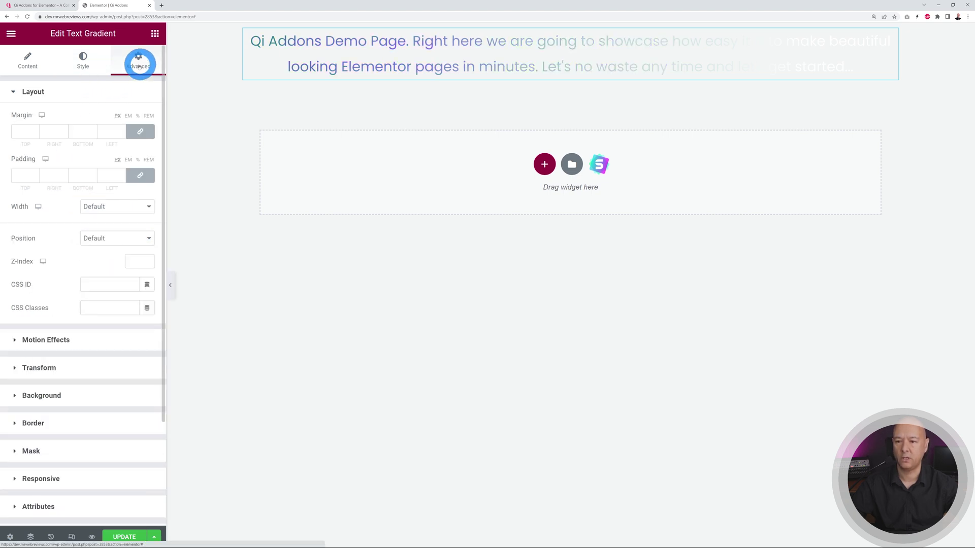
left_click(25, 175)
type("7")
left_click(32, 227)
type("0")
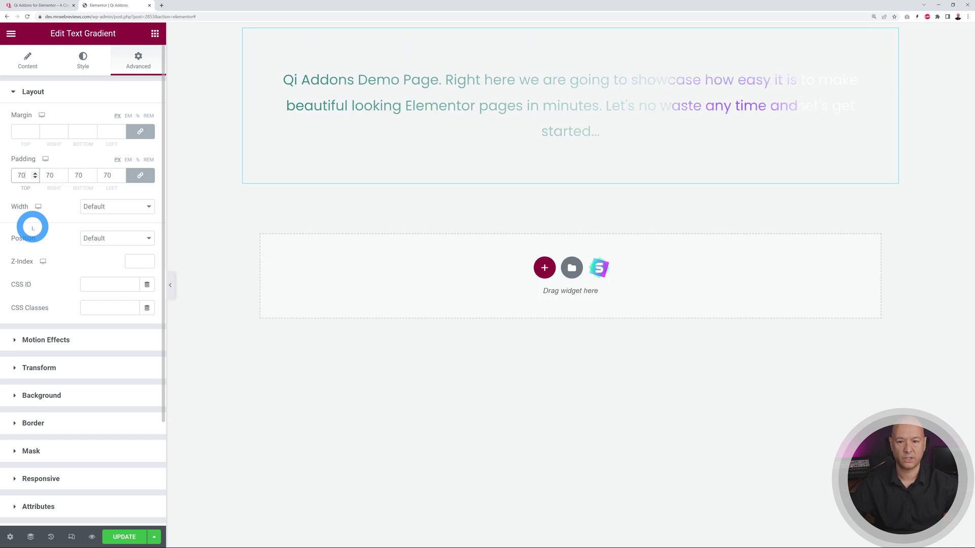
Set the Text Gradient's typography size to 21 px and close the typography settings.
left_click(83, 66)
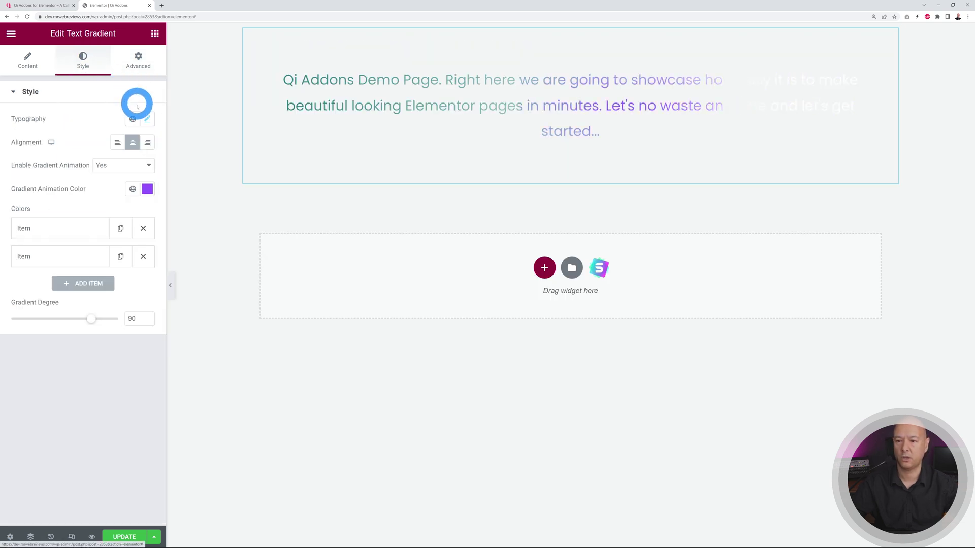
left_click(147, 119)
left_click(139, 208)
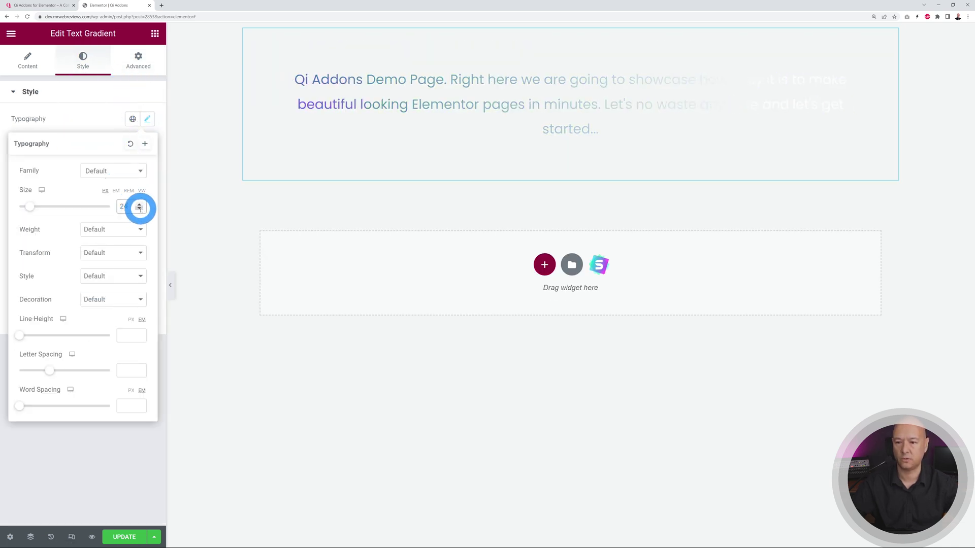
left_click(140, 209)
left_click(140, 209)
left_click(140, 208)
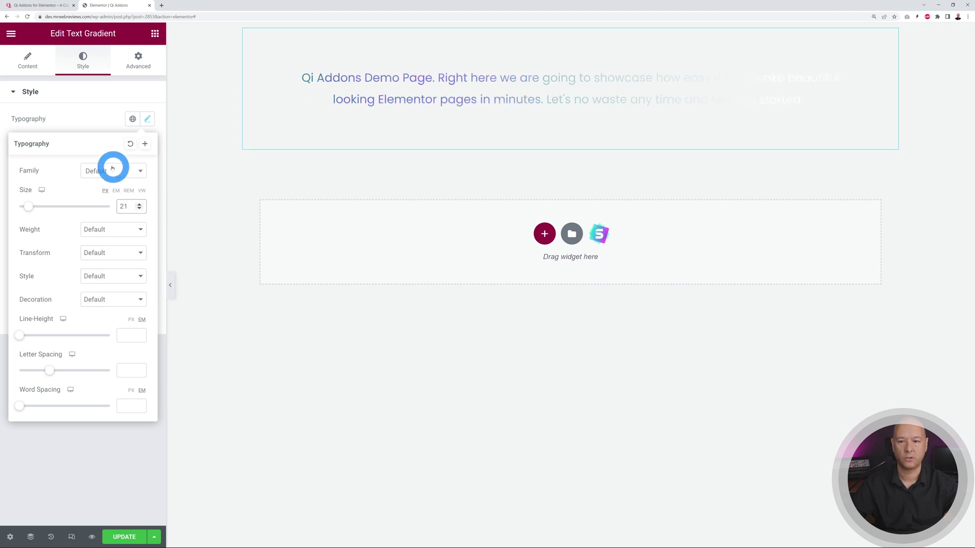
left_click(93, 119)
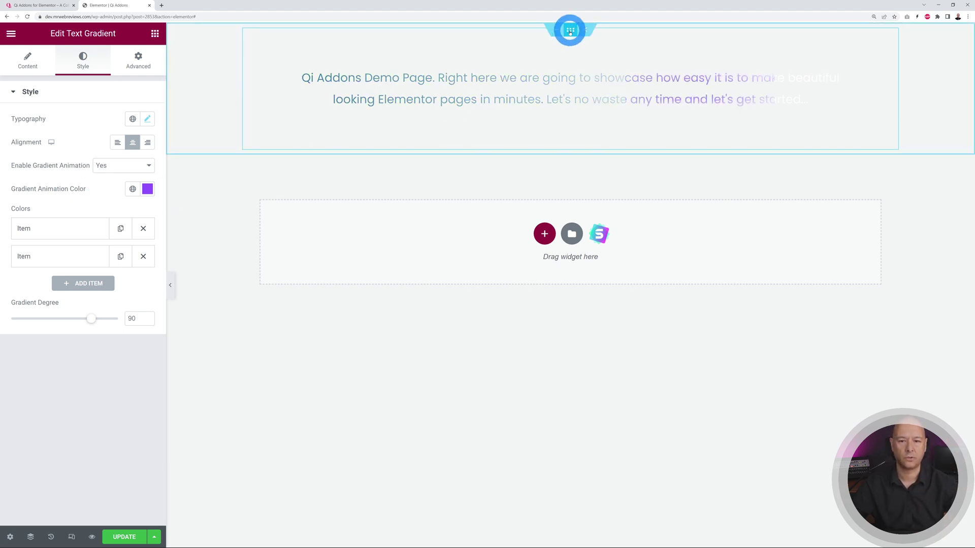
Give the section containing the intro text a classic background in the global color Theme Color 9 (#000000).
left_click(570, 32)
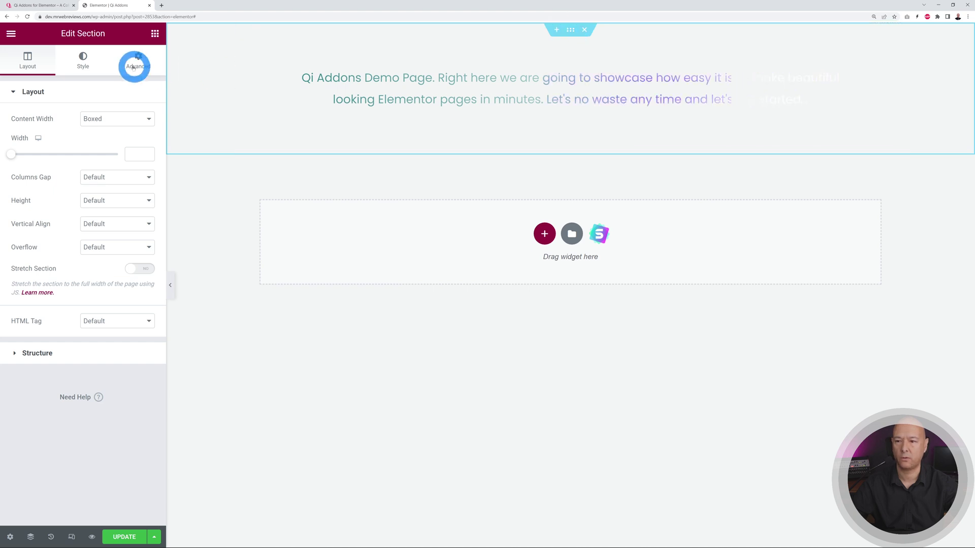
left_click(85, 65)
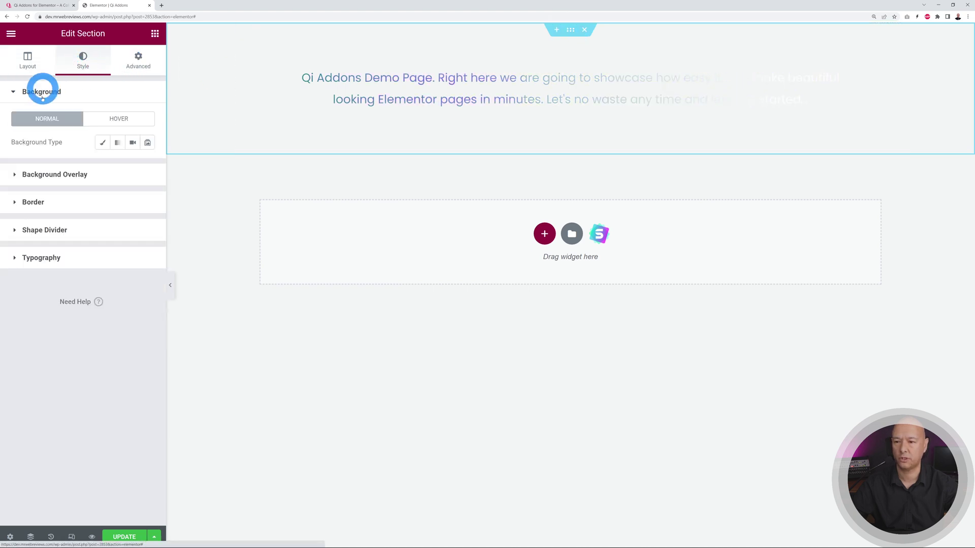
left_click(101, 146)
left_click(132, 171)
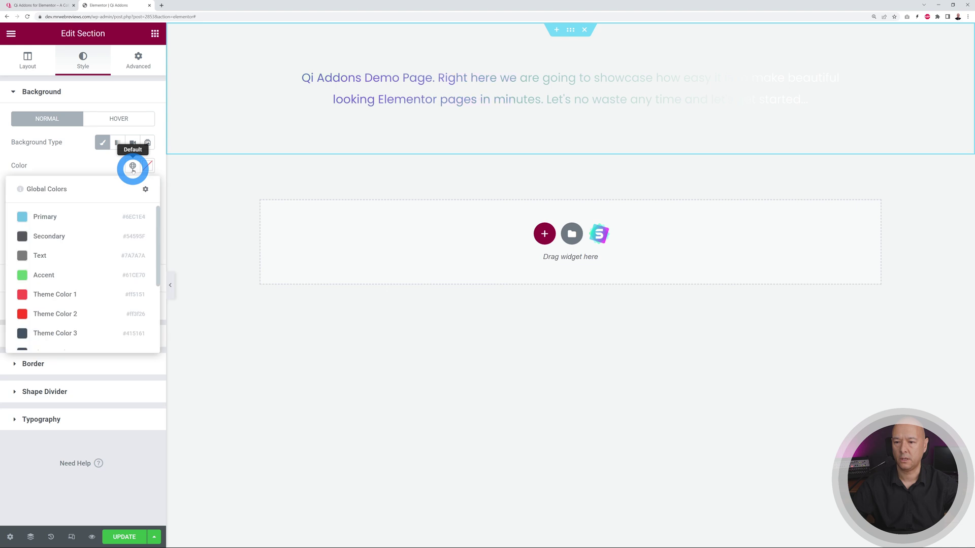
scroll(108, 270, "down", 3)
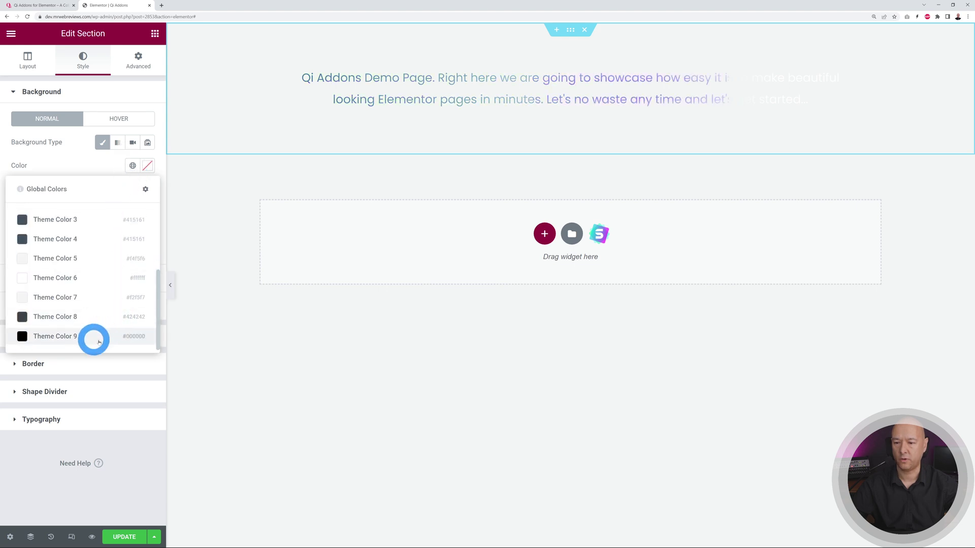
left_click(71, 337)
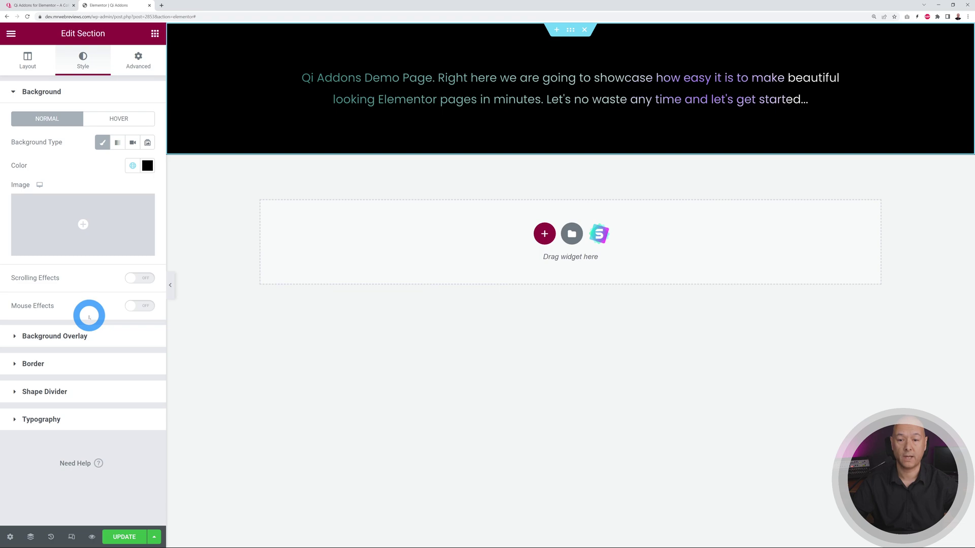
left_click(41, 5)
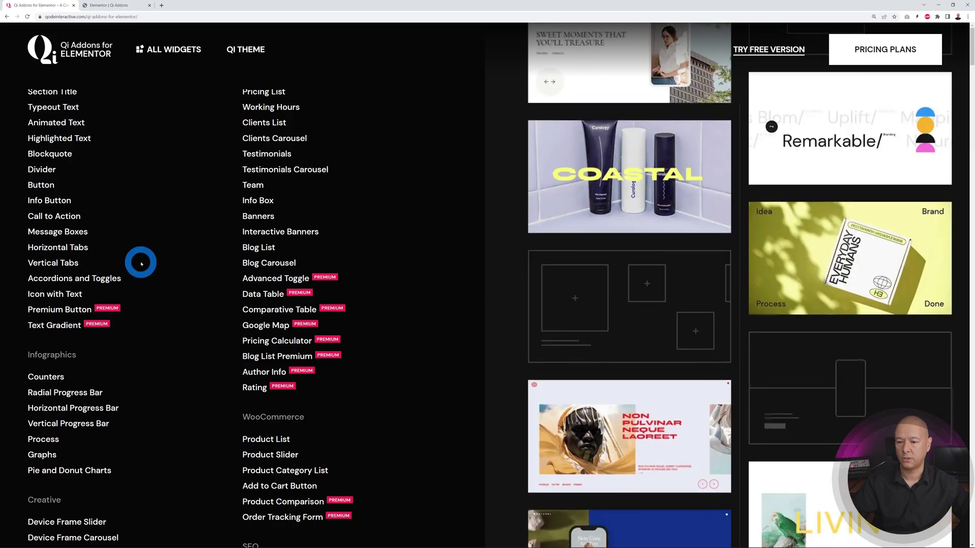
left_click(124, 5)
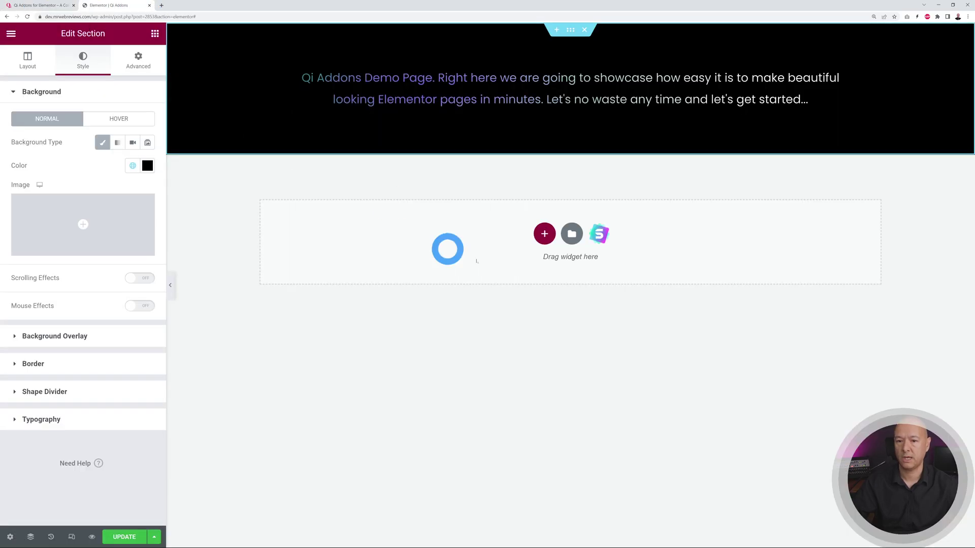
Add a section with two equal columns below the intro and place a Text Editor widget in its left column.
left_click(545, 235)
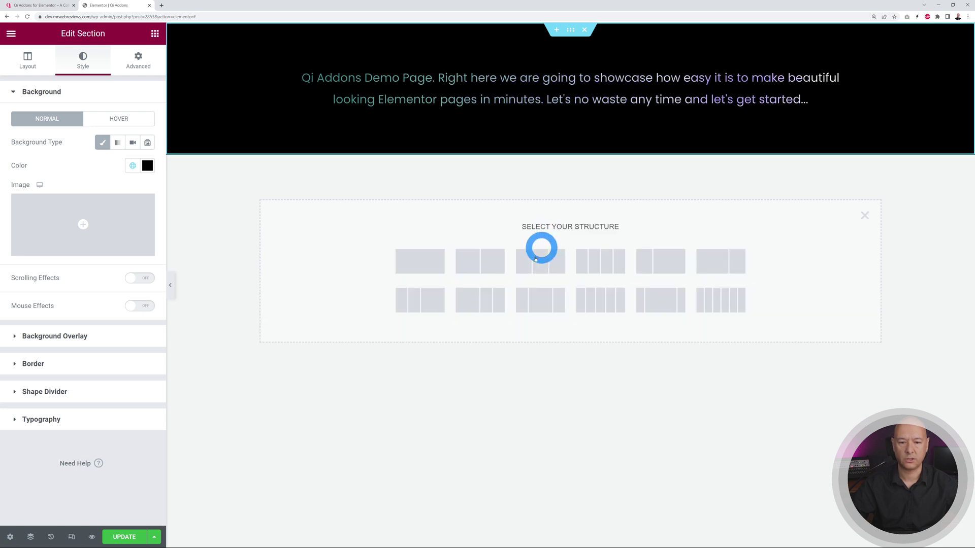
left_click(491, 266)
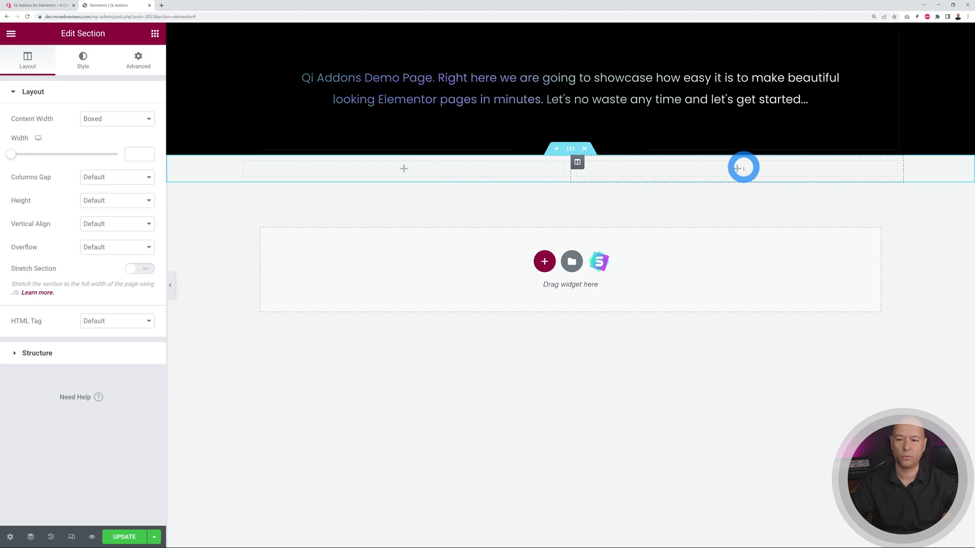
left_click(153, 42)
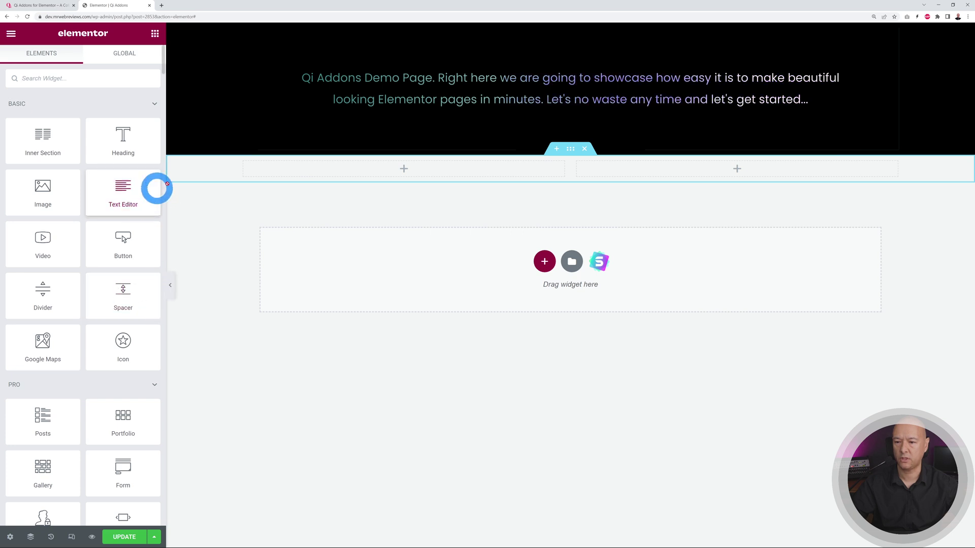
left_click_drag(156, 188, 284, 170)
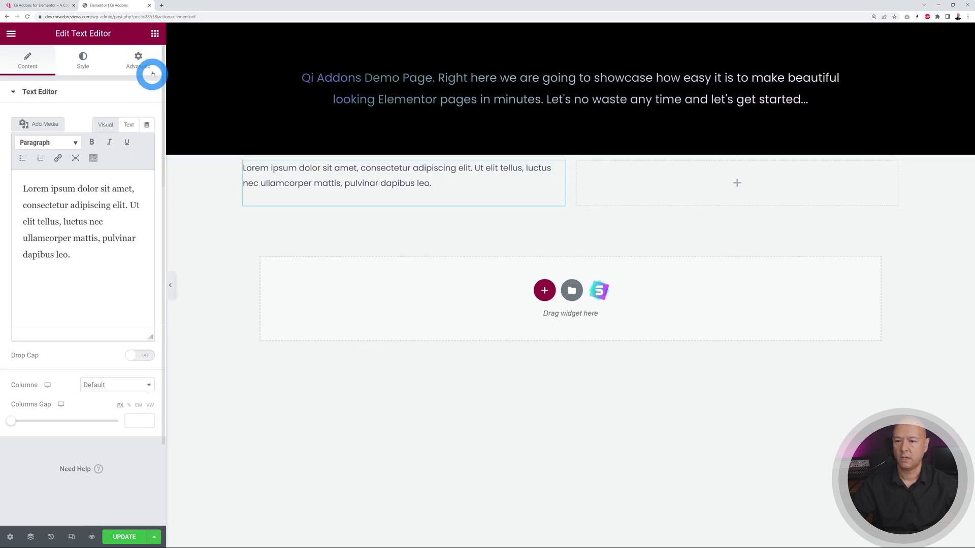
Search the widgets for "button" and place a Premium Button in the right column beside the text.
left_click(153, 33)
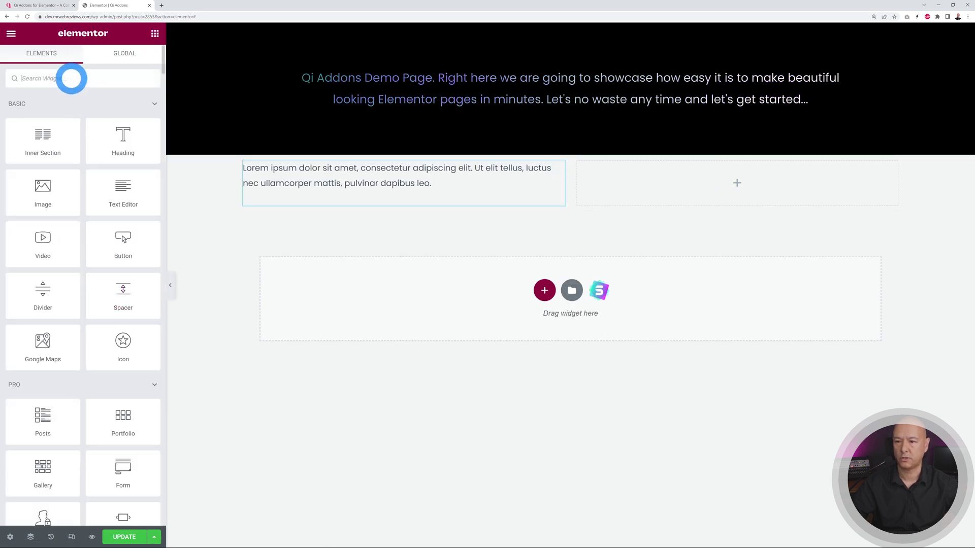
left_click(71, 79)
type("button")
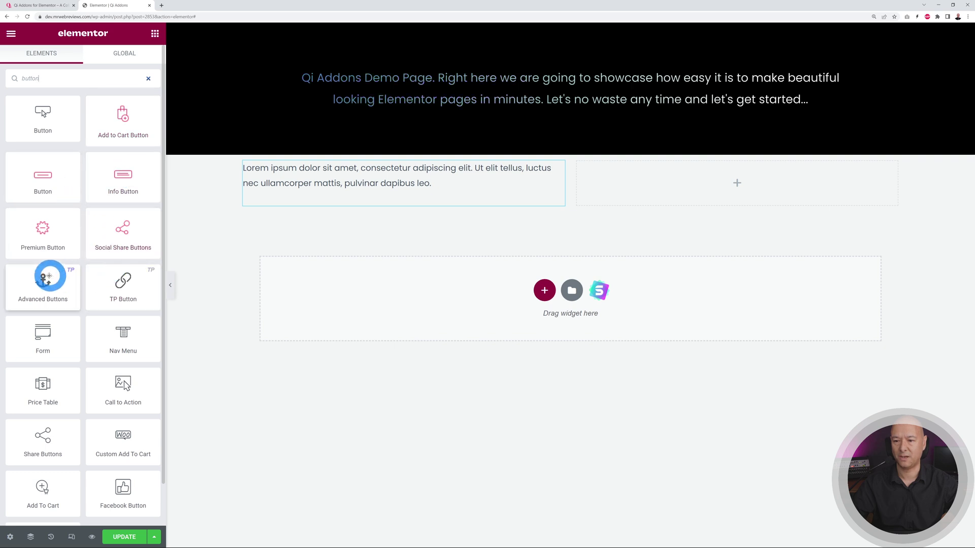
left_click_drag(46, 233, 692, 182)
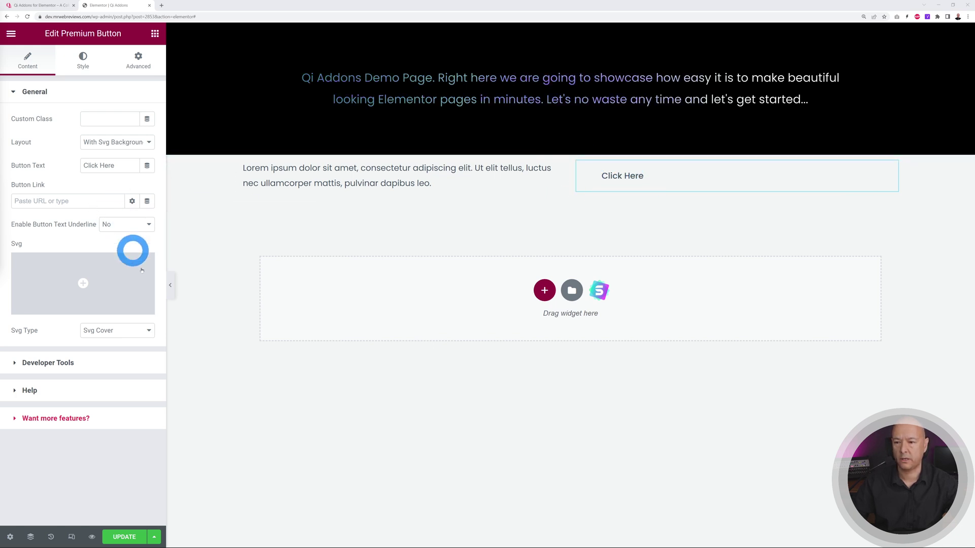
Insert svgexport-19.svg, the green pill shape, from the media library as the Premium Button's SVG background.
mouse_move(142, 279)
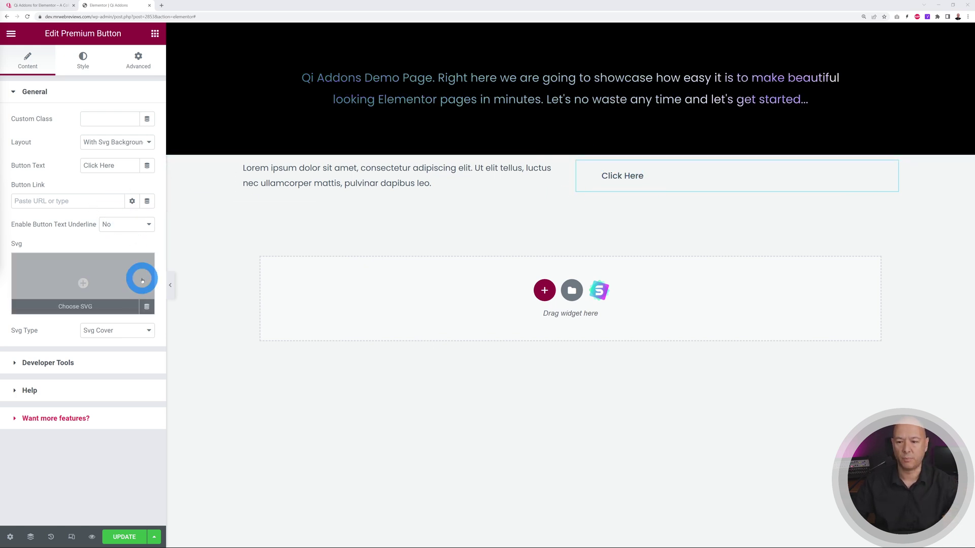
left_click(102, 274)
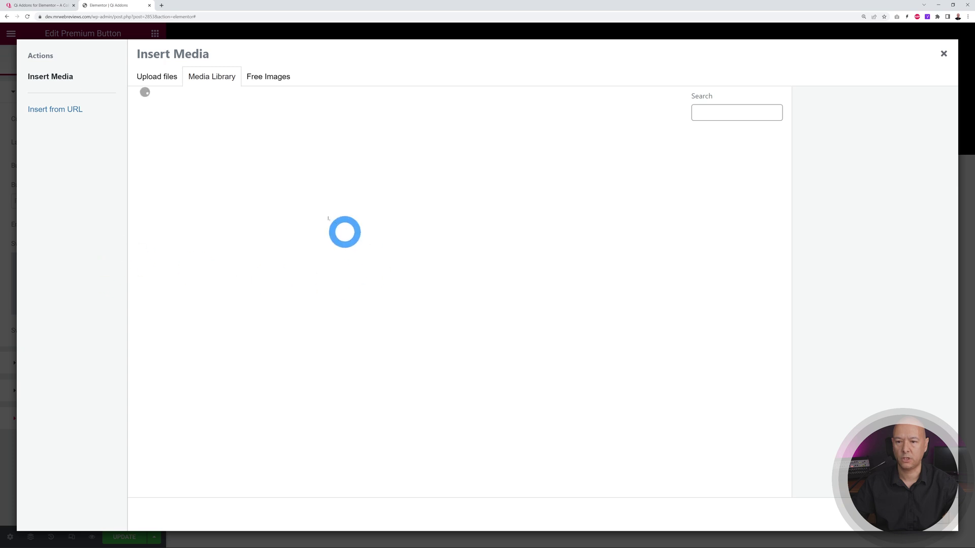
left_click(264, 176)
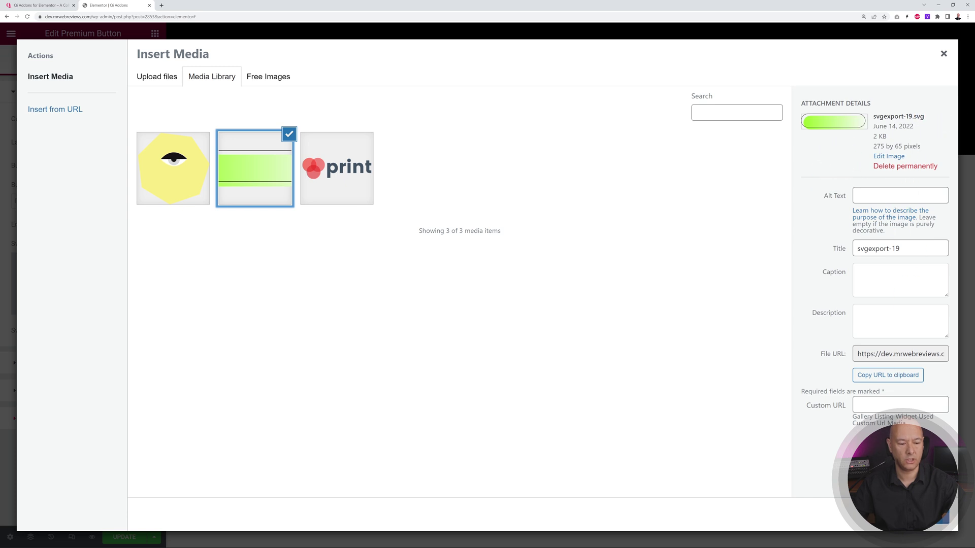
left_click(942, 519)
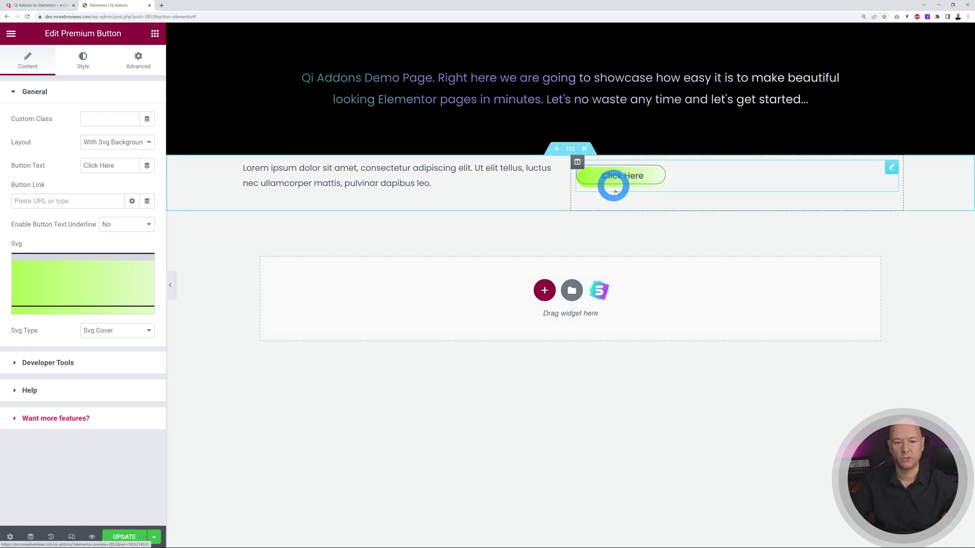
Set the two-column section's top and bottom padding to 40 px each.
left_click(570, 149)
left_click(138, 59)
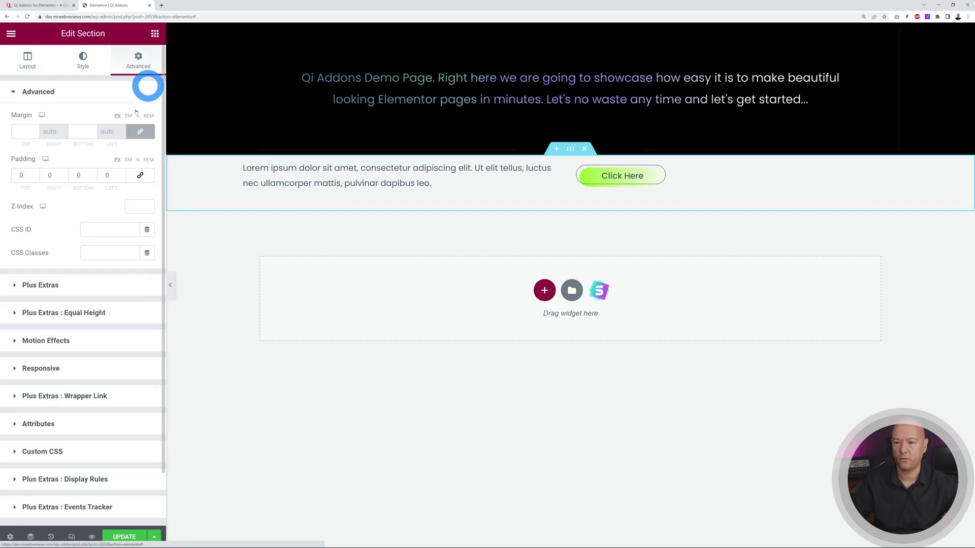
left_click(73, 175)
left_click(20, 175)
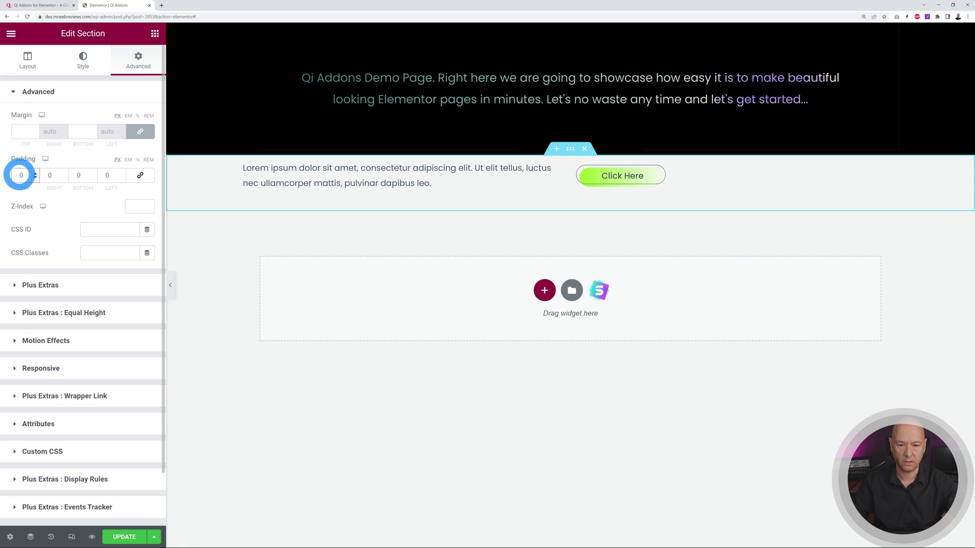
type("40")
left_click(76, 175)
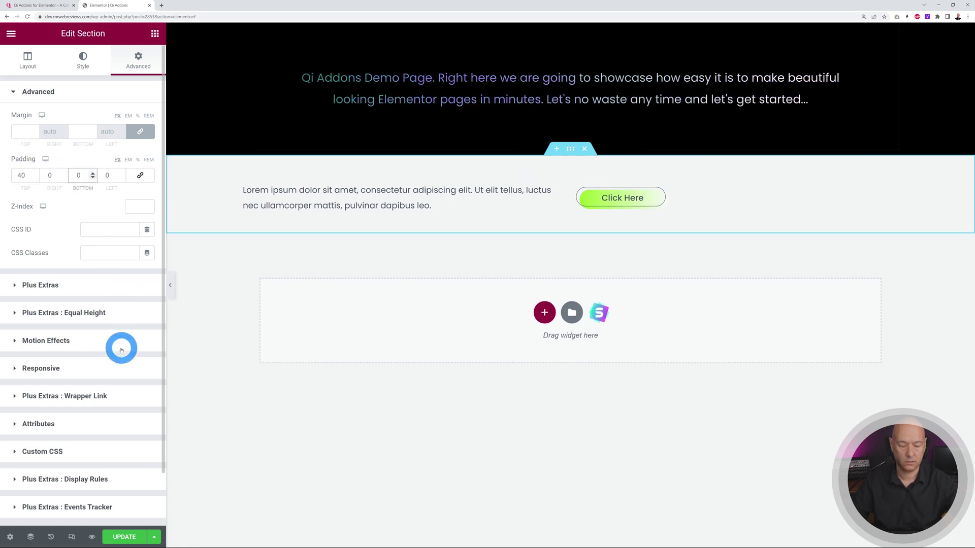
type("40")
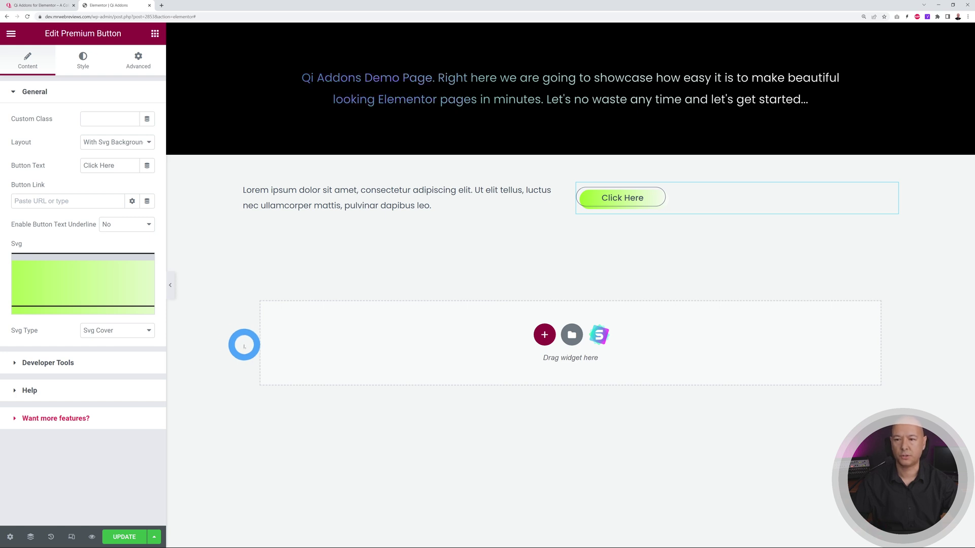
Examine the Premium Button's general, underline, gradient and SVG style options.
left_click(83, 68)
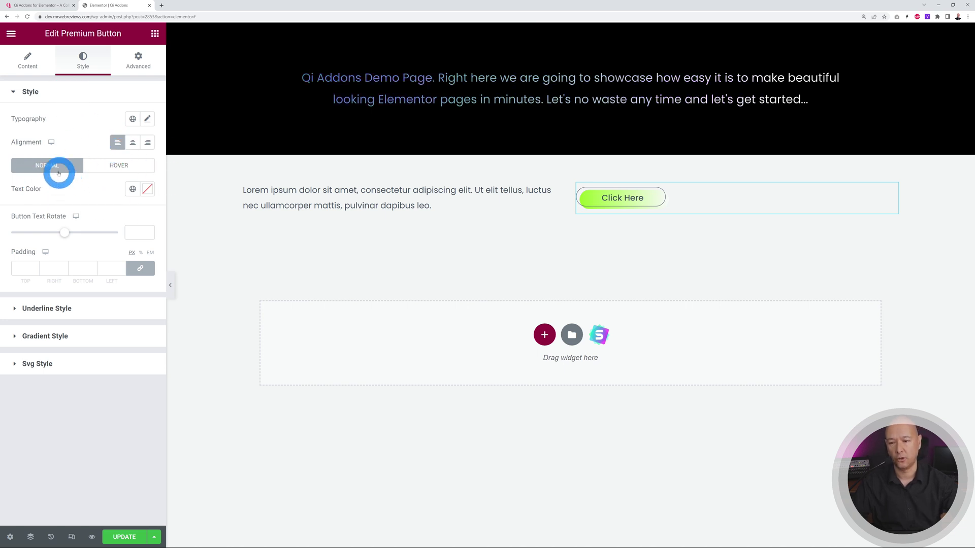
left_click(59, 310)
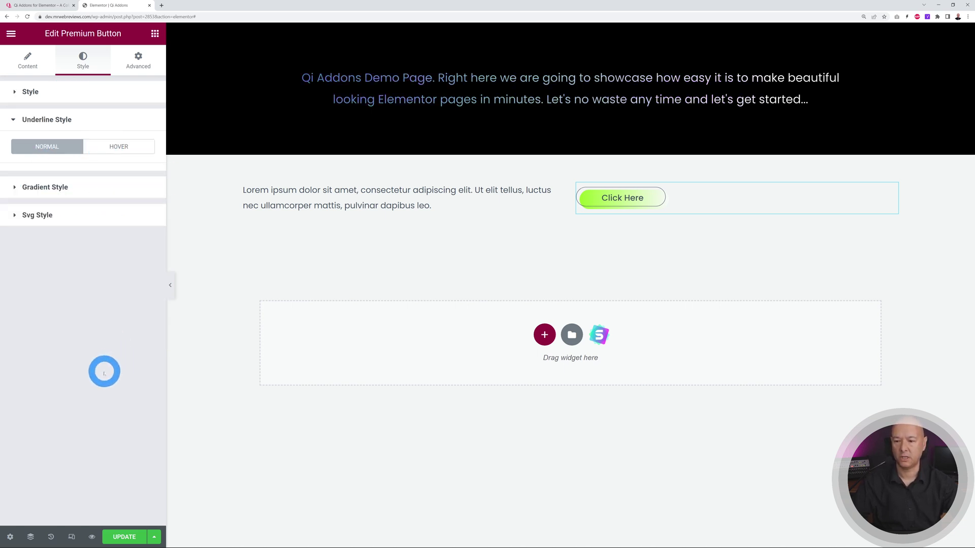
left_click(48, 191)
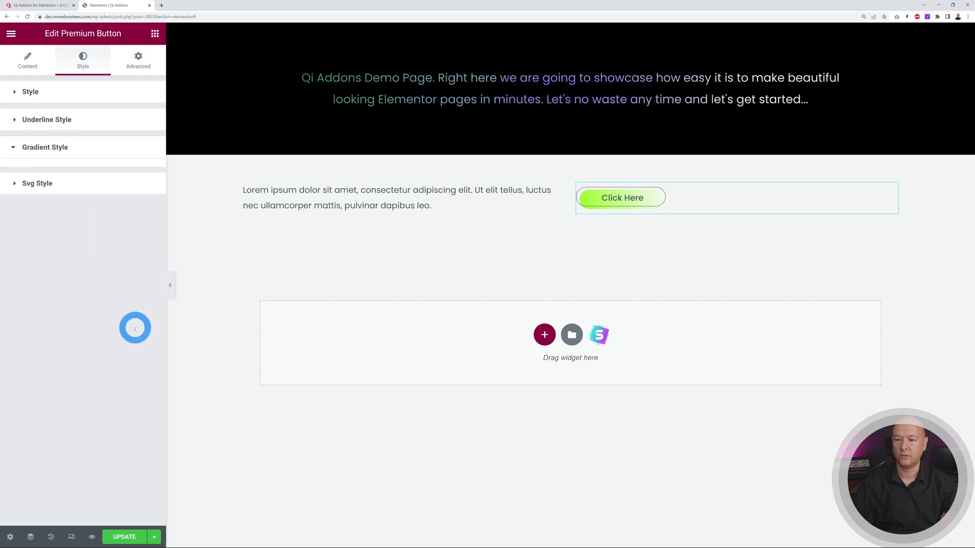
left_click(45, 186)
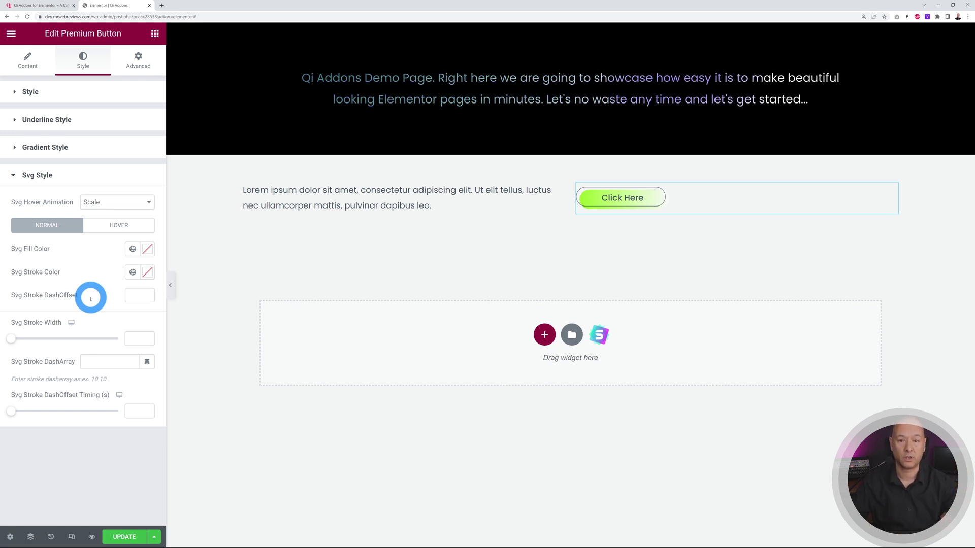
Add a two-column section below the button section, with a narrow one-third column followed by a wide two-thirds column.
left_click(155, 34)
left_click(42, 6)
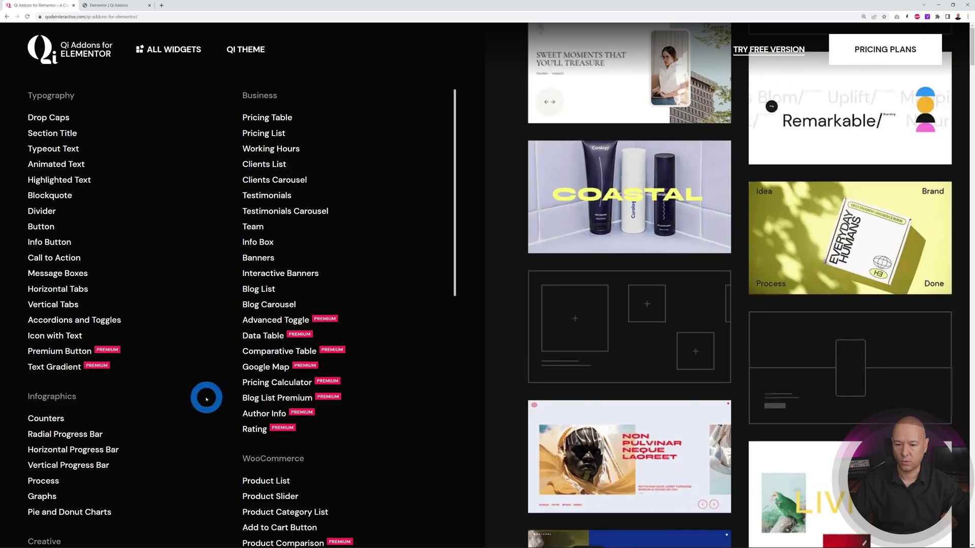
left_click(96, 5)
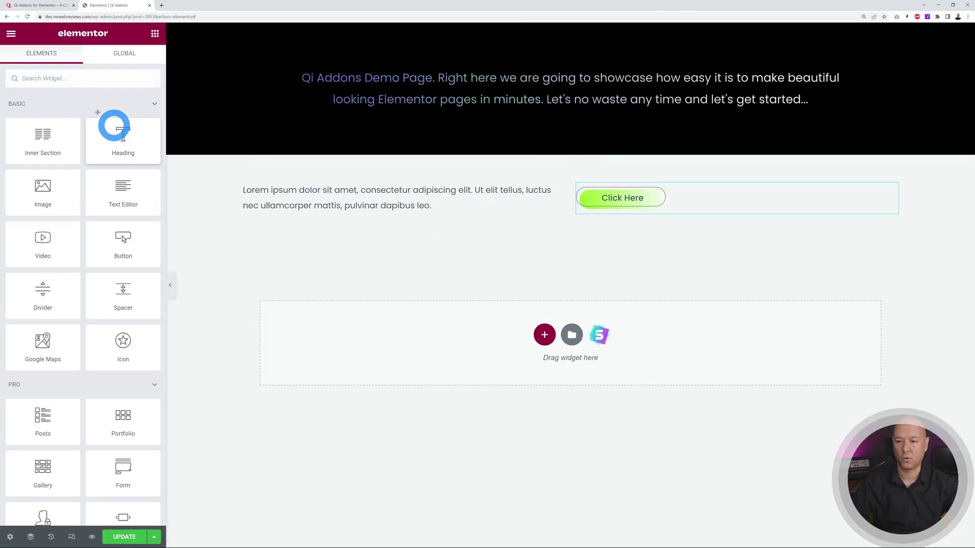
left_click(78, 82)
type("calc")
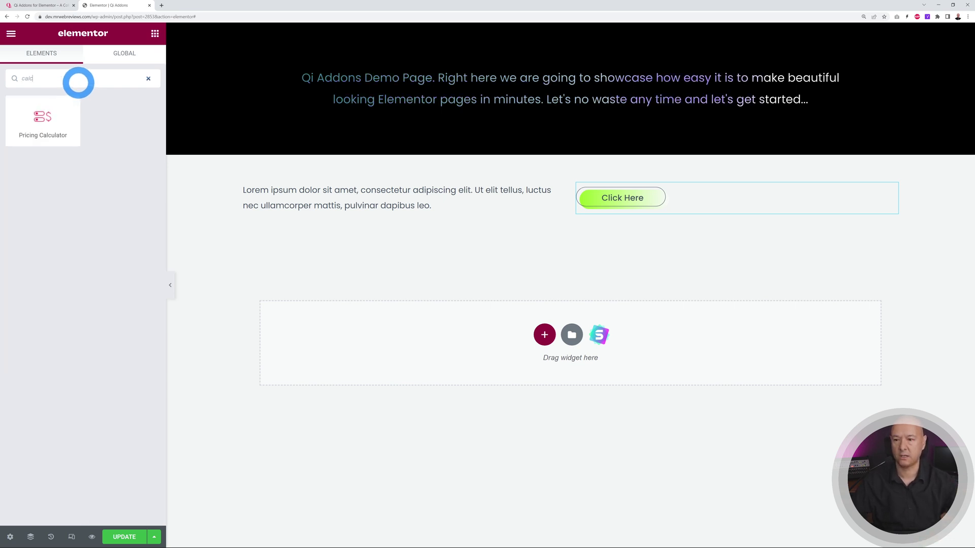
left_click(528, 335)
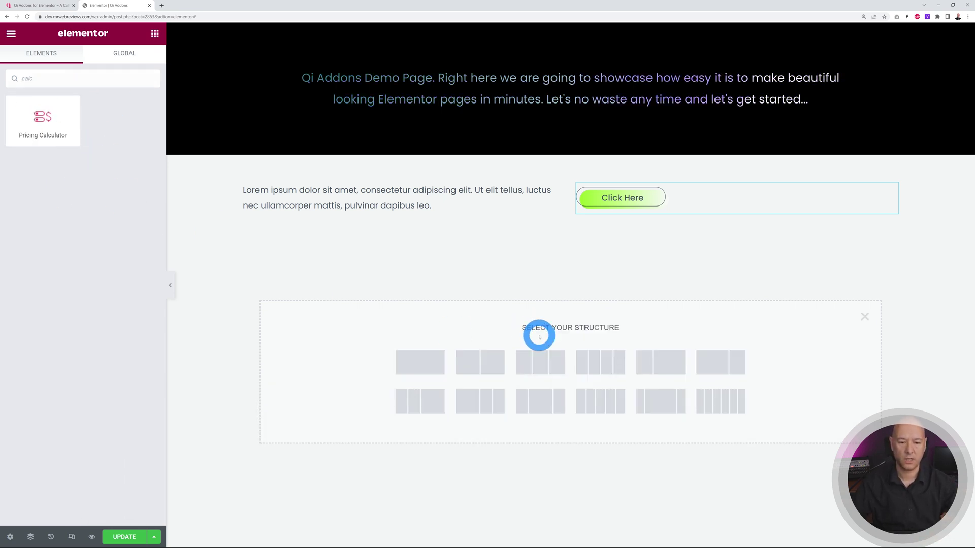
left_click(646, 374)
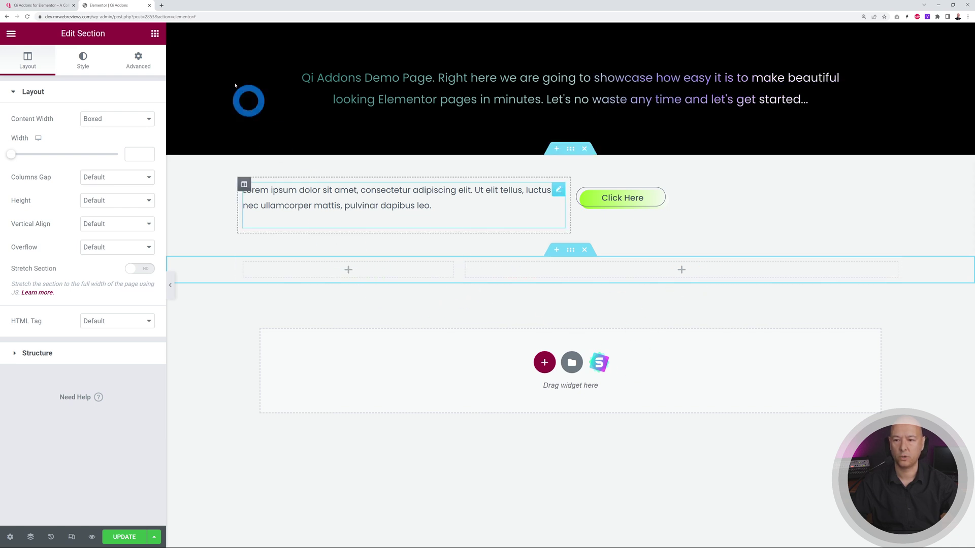
Search the widgets for "calc" and place a Pricing Calculator in the new section's wide column.
left_click(154, 33)
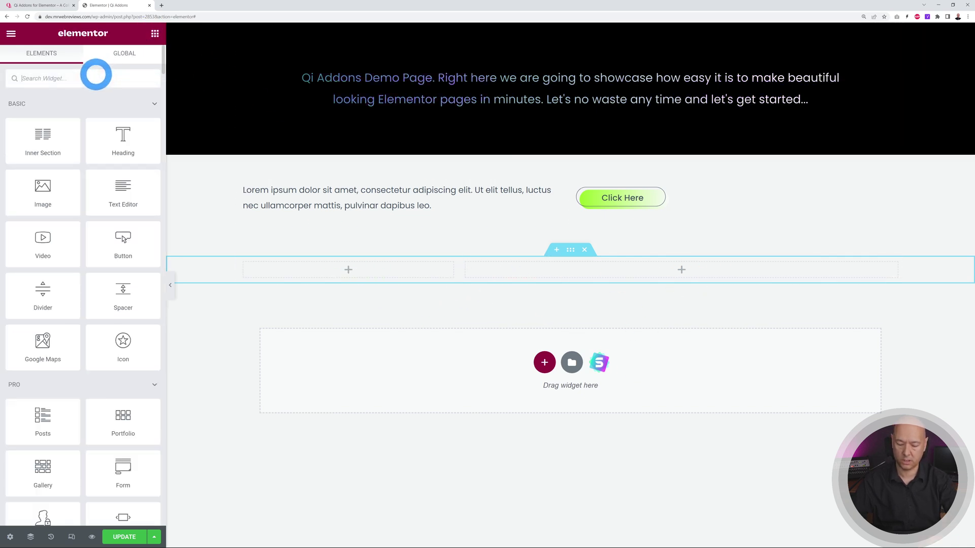
type("calc")
left_click_drag(81, 125, 627, 270)
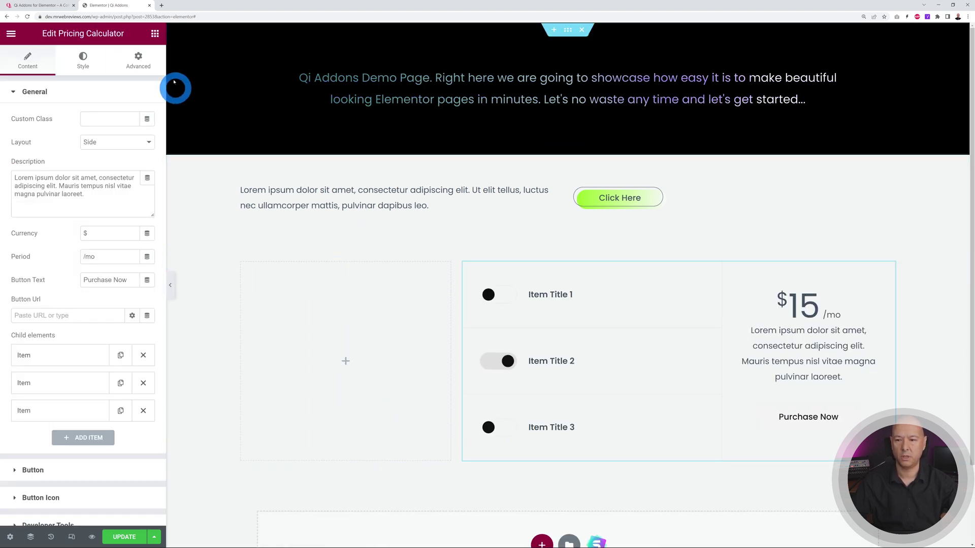
Place a Heading in the narrow column beside the Pricing Calculator, with a Text Editor below it.
left_click(155, 34)
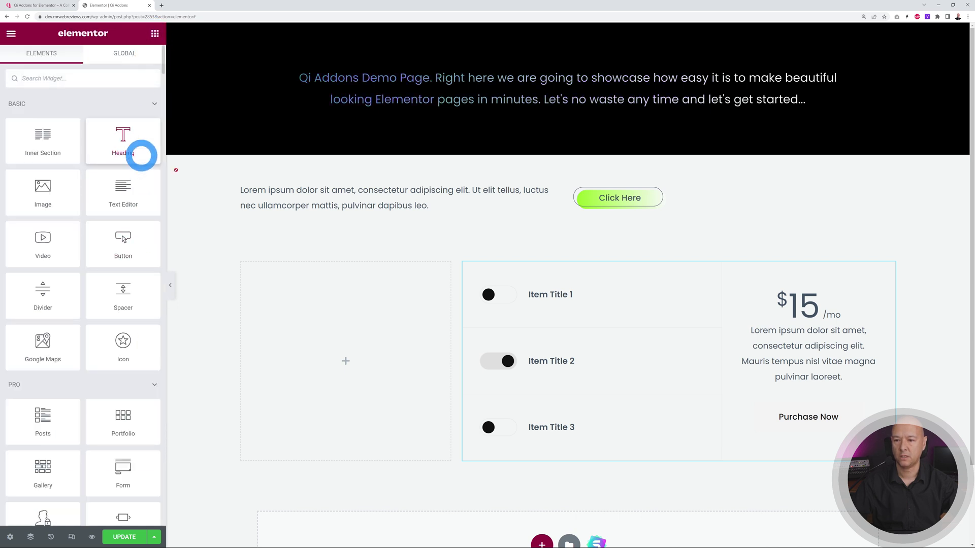
left_click_drag(139, 153, 299, 304)
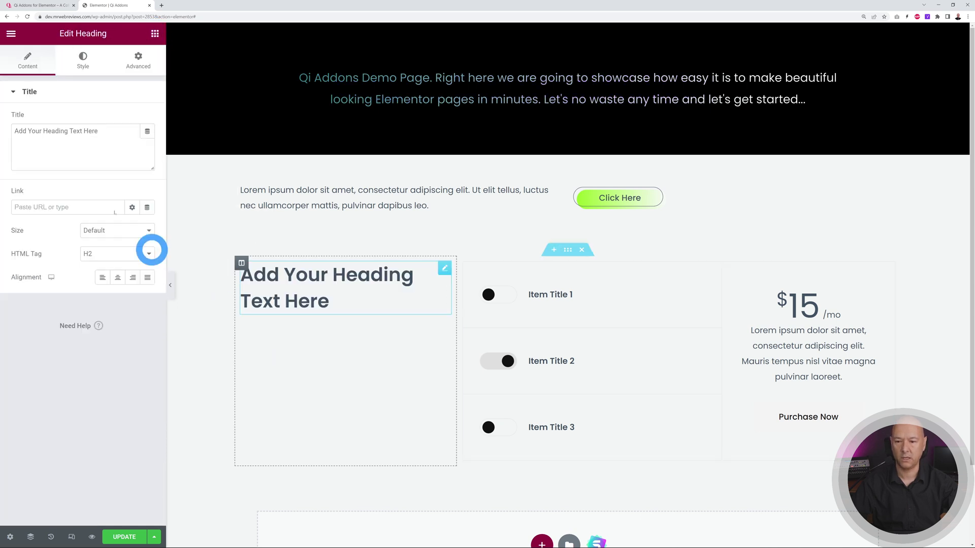
left_click(155, 33)
left_click_drag(128, 196, 318, 351)
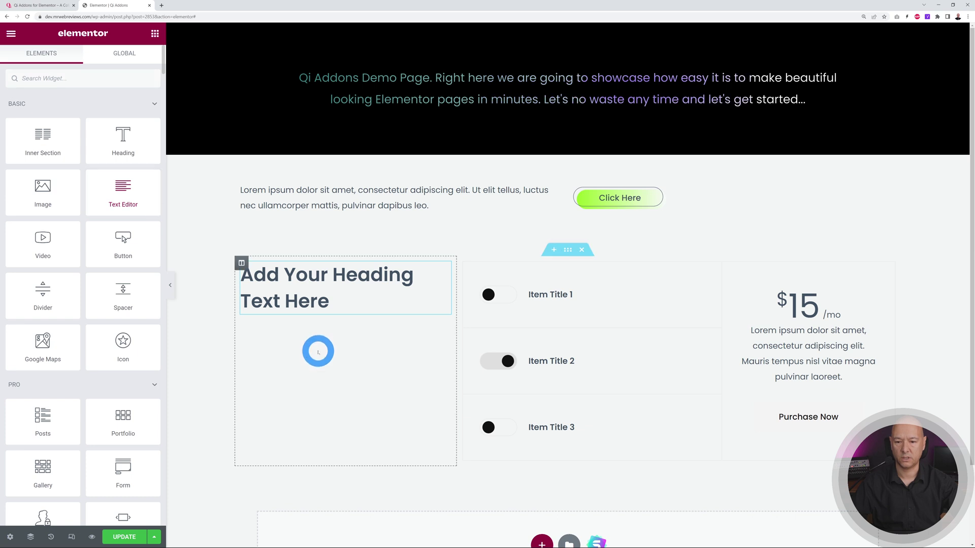
left_click_drag(123, 189, 280, 314)
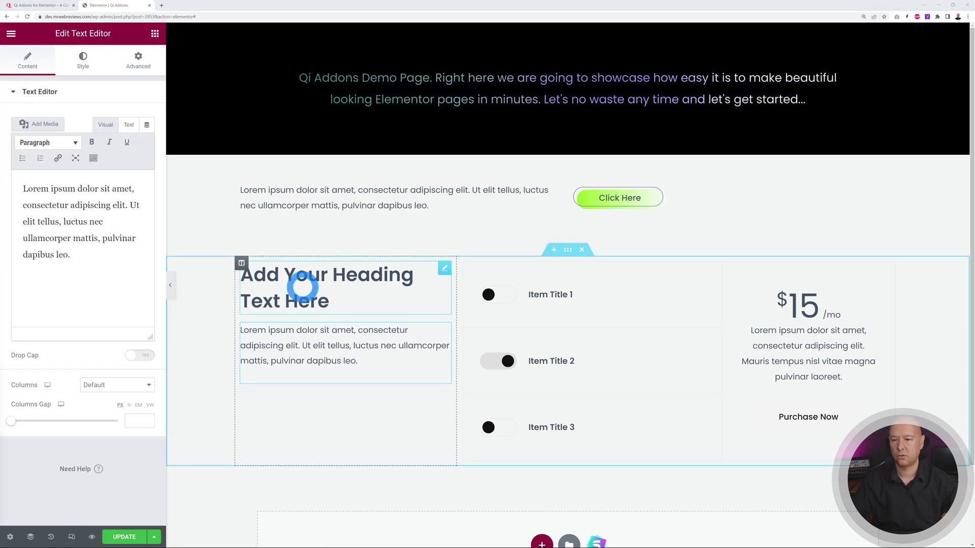
Change the new heading's text to "Our Pricing Structure IS Very Simple".
left_click(440, 274)
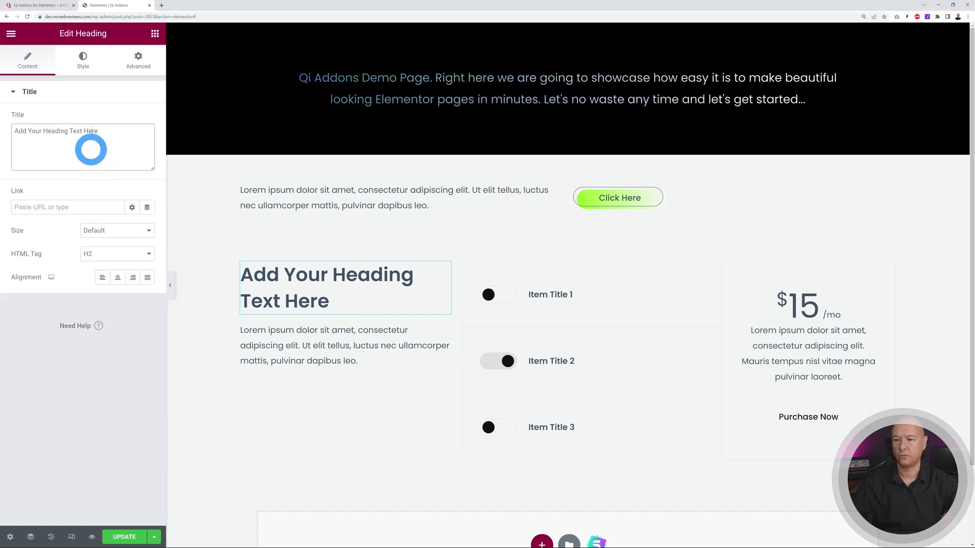
type("Our Pricing Structure IS Very Simple")
left_click(80, 188)
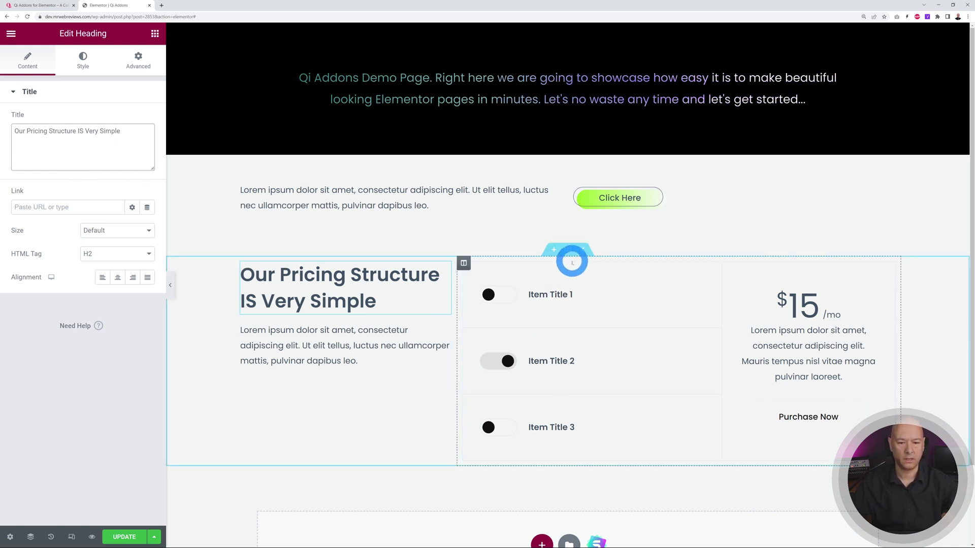
Give the column holding the Pricing Calculator a solid white background.
left_click(464, 263)
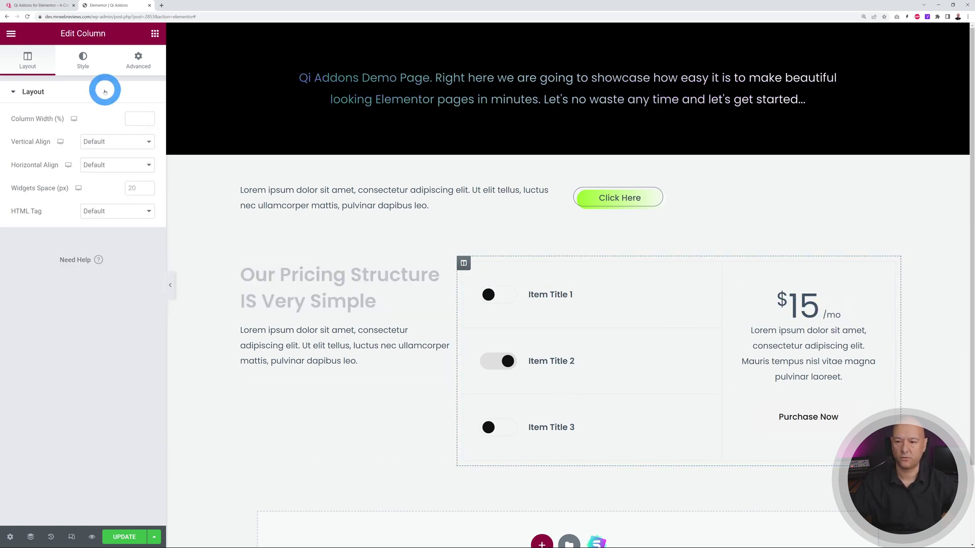
left_click(77, 66)
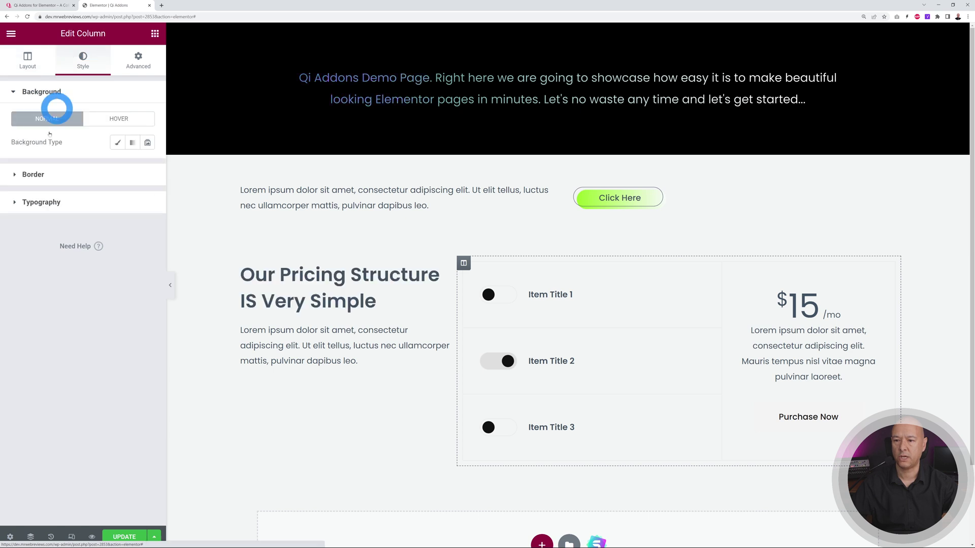
left_click(118, 143)
left_click(147, 171)
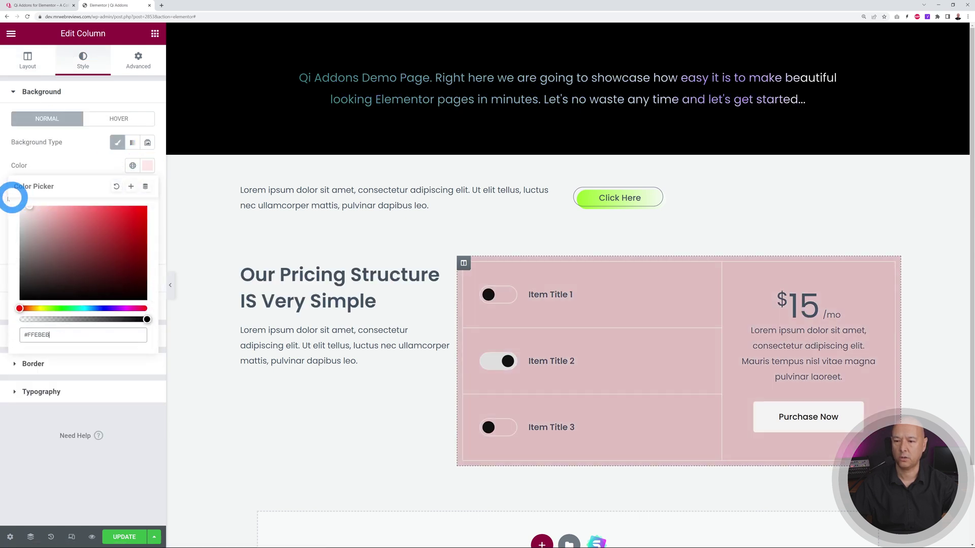
left_click(83, 163)
Set the Pricing Calculator column's padding to 25 px on all sides.
left_click(139, 63)
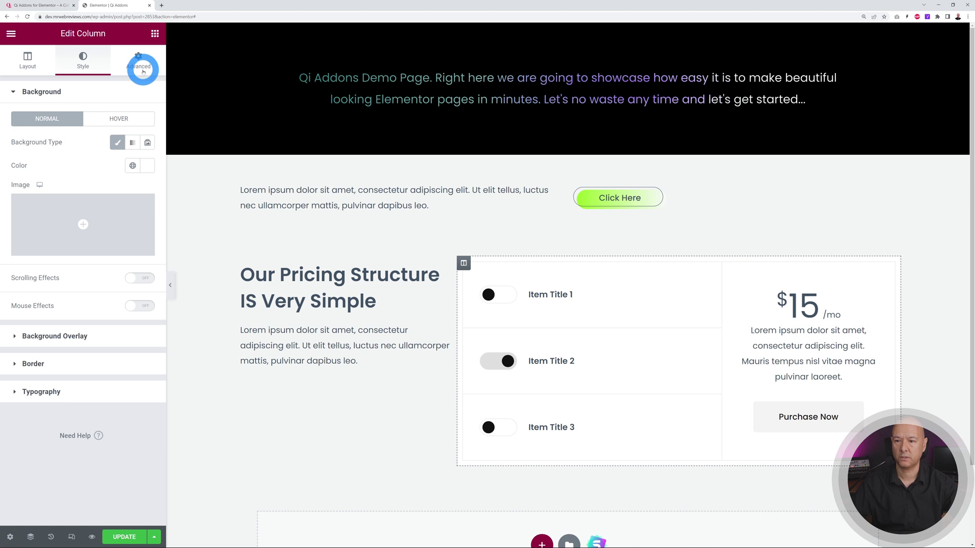
left_click(27, 176)
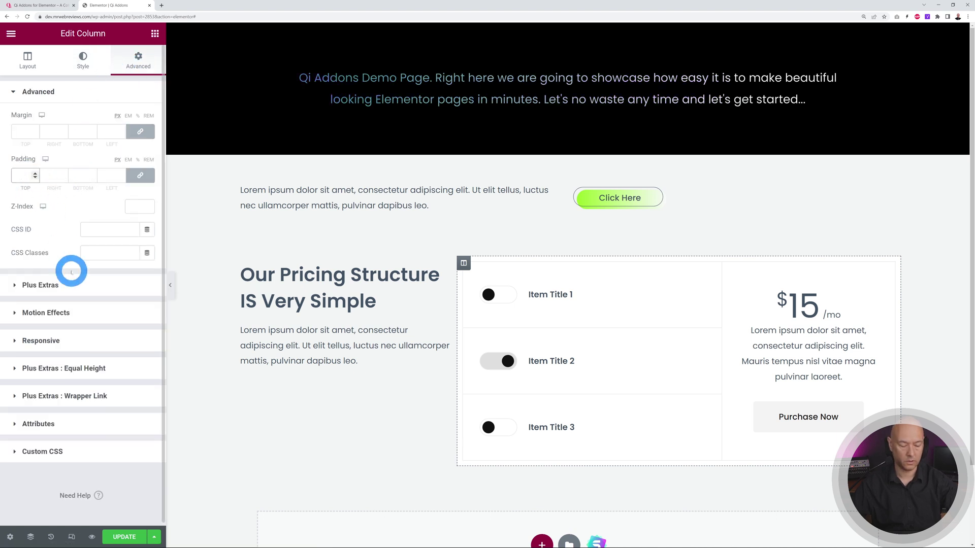
type("25")
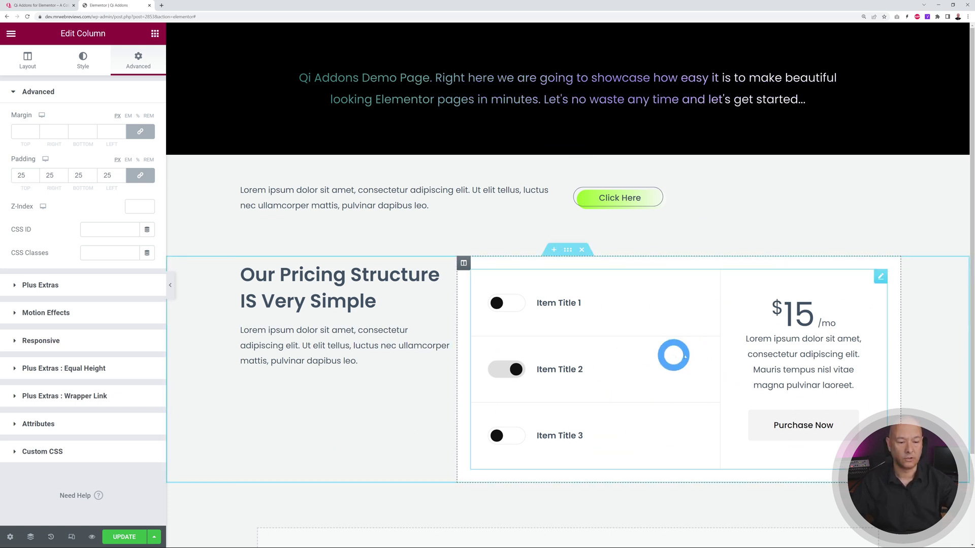
Open the Pricing Calculator's settings and examine its button link field and the first item's price, title and active options.
left_click(880, 278)
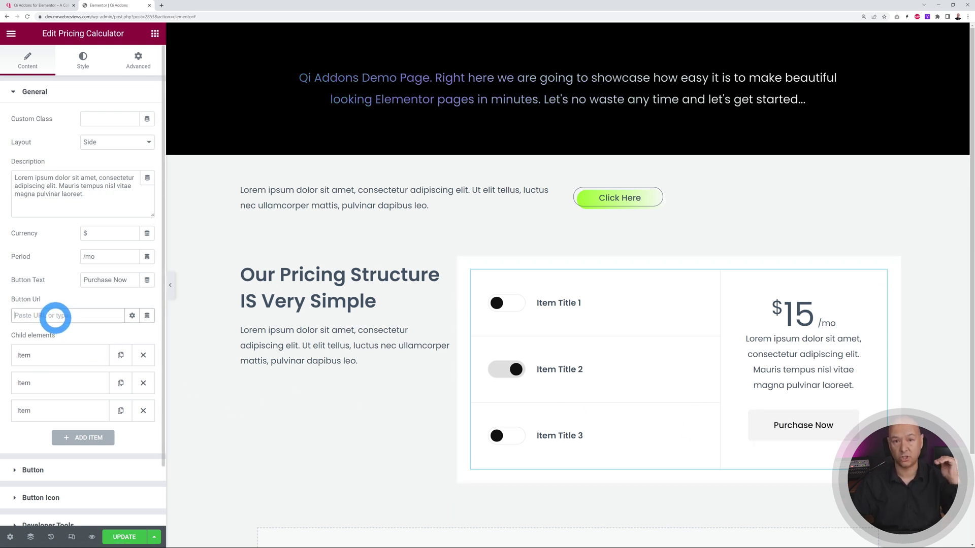
left_click(55, 316)
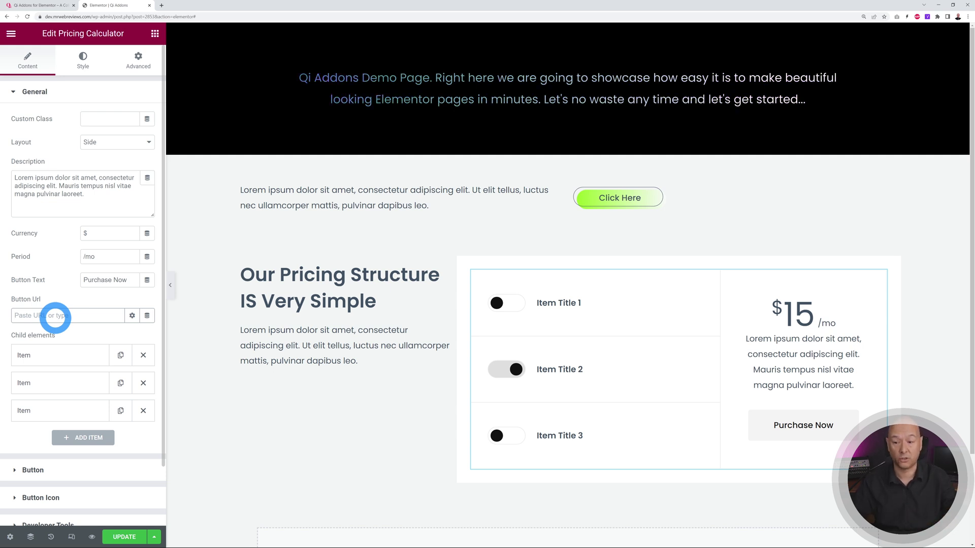
scroll(70, 309, "down", 2)
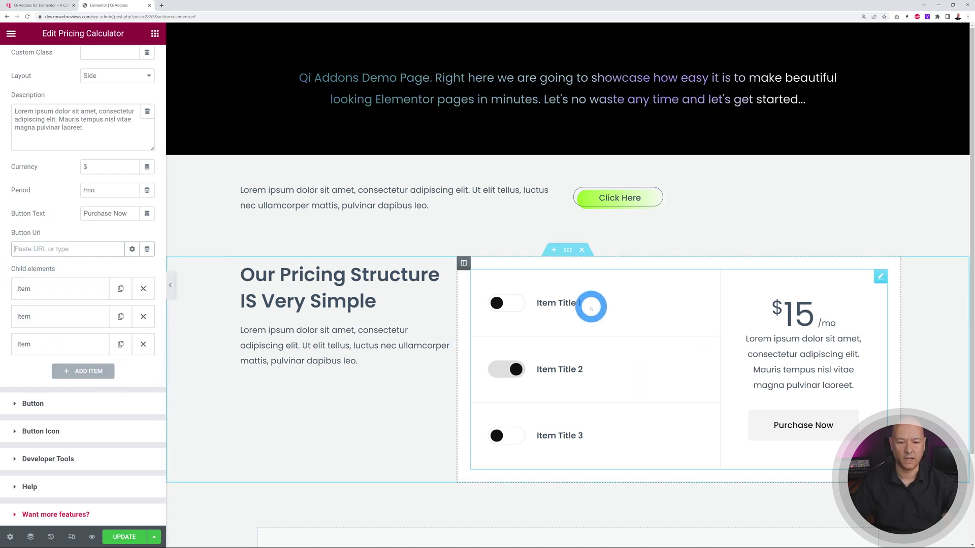
left_click(67, 289)
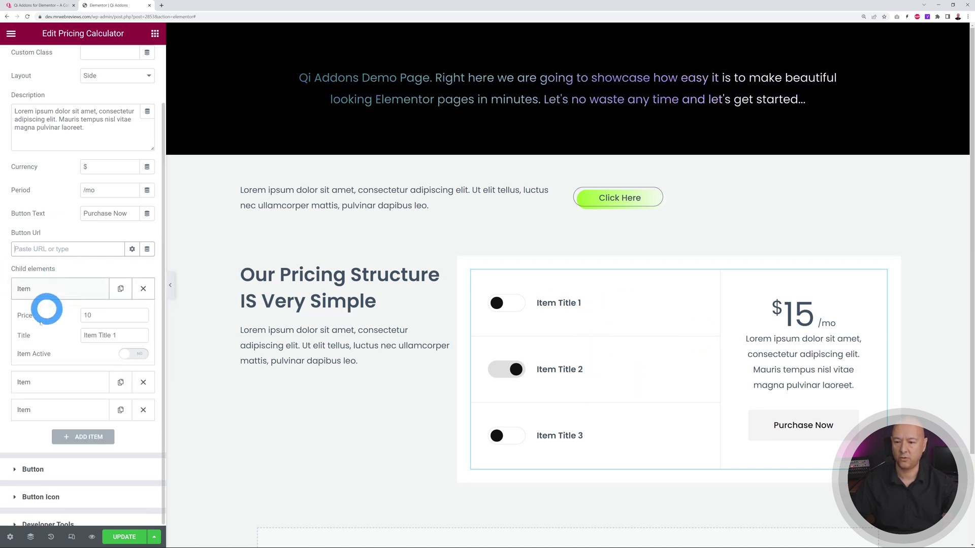
left_click(124, 336)
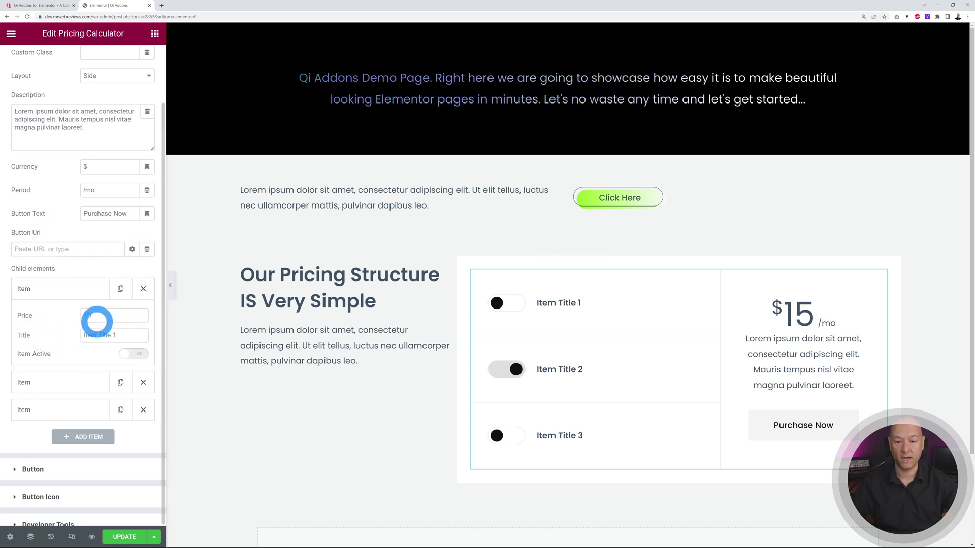
left_click(54, 291)
Deactivate the Pricing Calculator's second item and make its first item active by default.
left_click(46, 316)
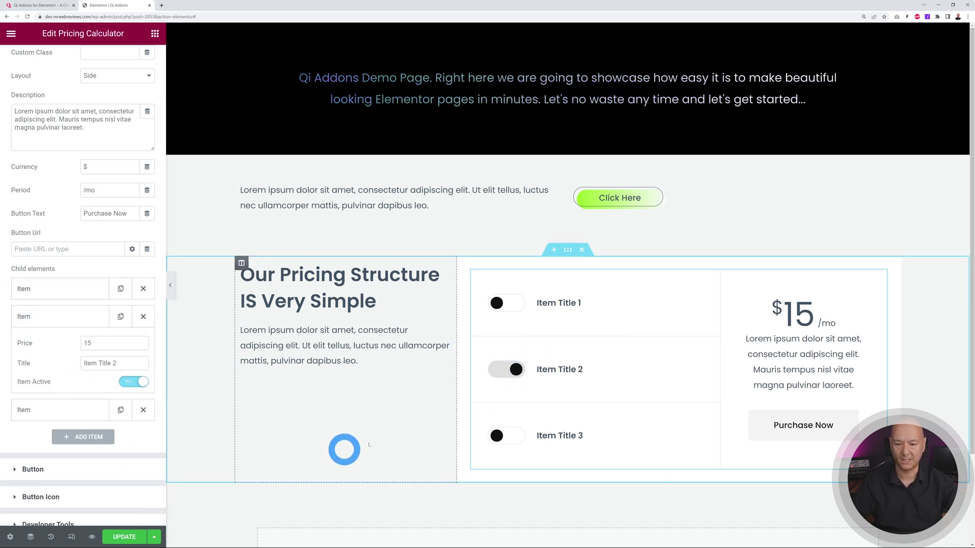
left_click(143, 383)
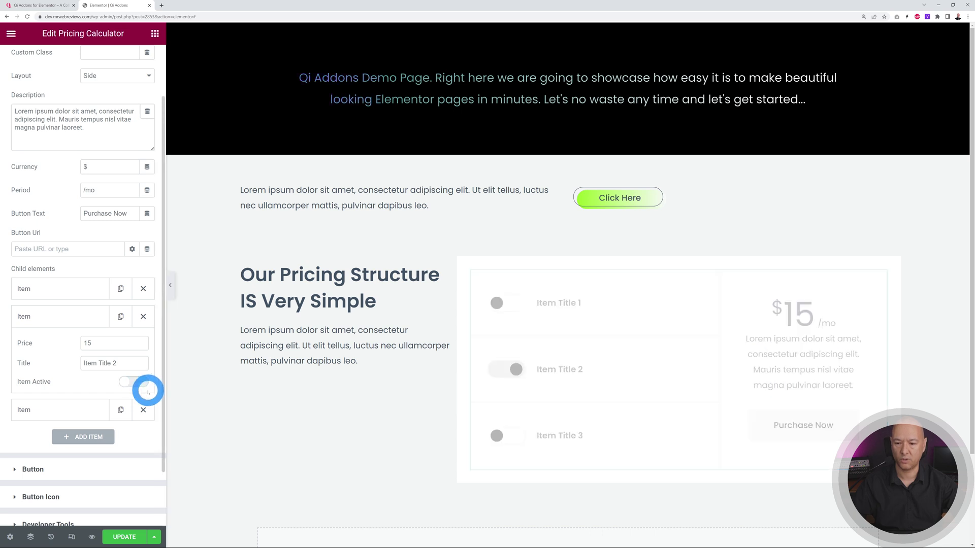
left_click(36, 284)
left_click(115, 356)
left_click(26, 384)
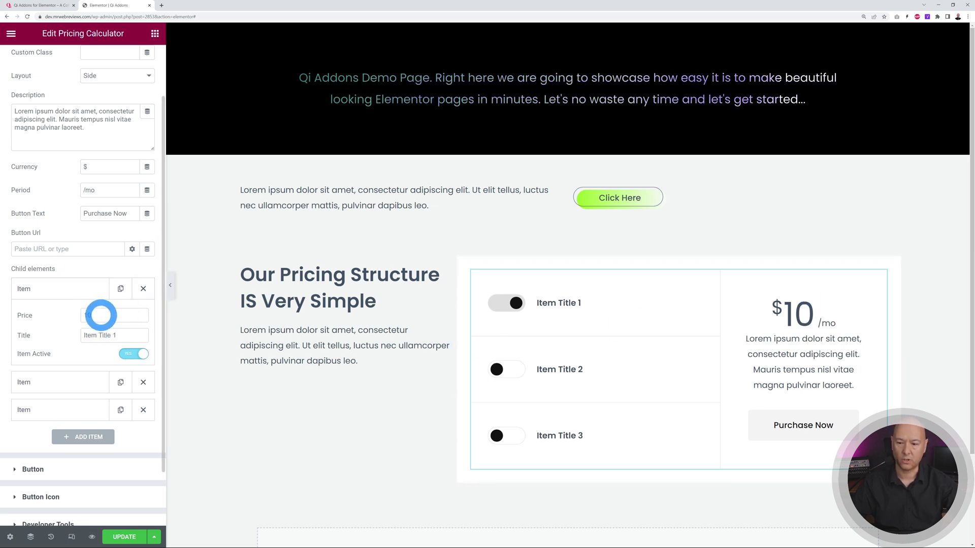
Review the calculator's second and third items, and set the first item's title to "Hosting".
left_click(59, 287)
left_click(32, 318)
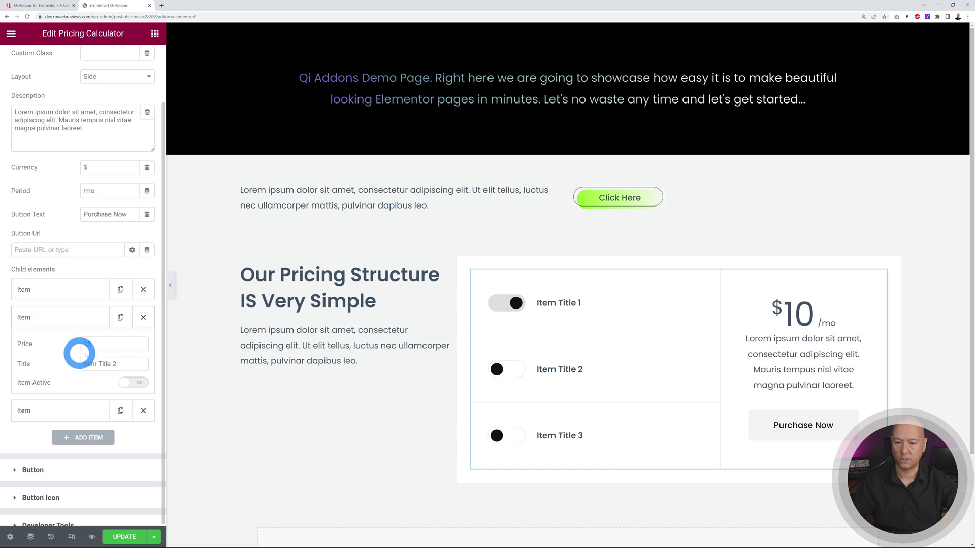
left_click(30, 317)
left_click(35, 345)
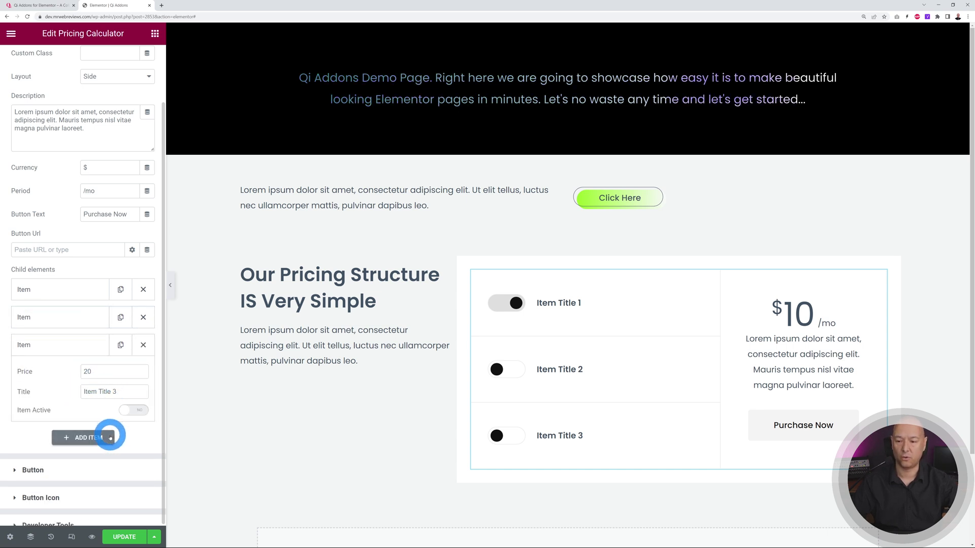
left_click(47, 290)
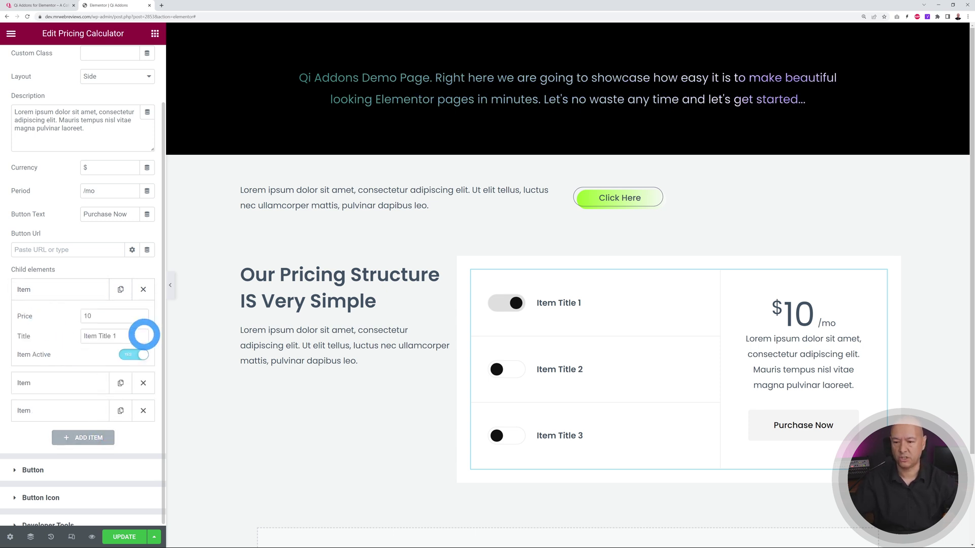
left_click_drag(140, 336, 30, 332)
type("Hosting")
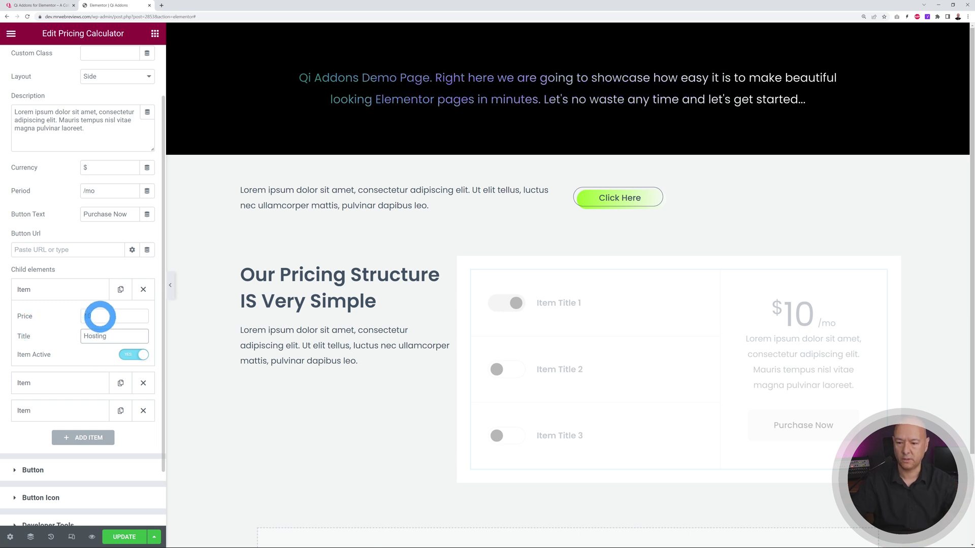
Set the first item's price to 65 and the second item's title to "Domain Name" in the Pricing Calculator.
left_click_drag(100, 315, 67, 319)
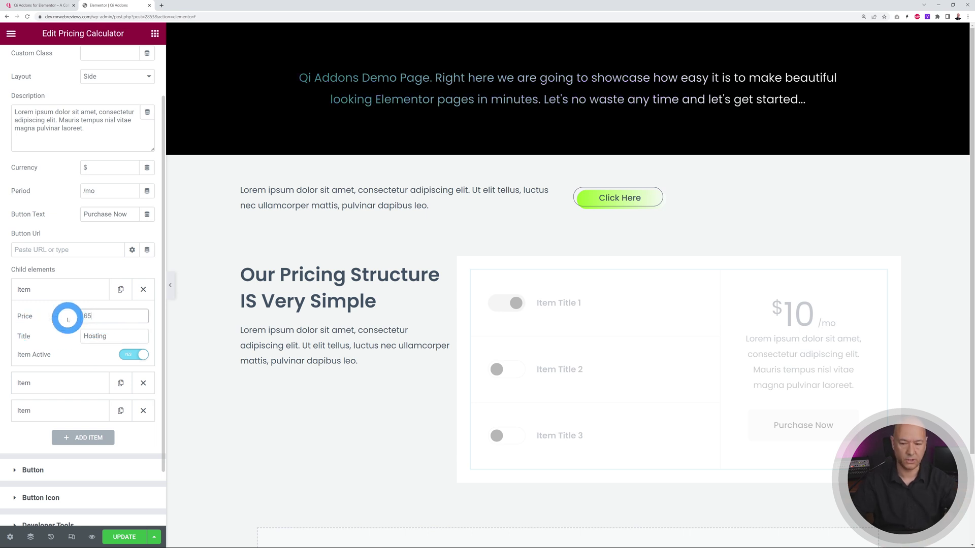
left_click(29, 291)
left_click(30, 317)
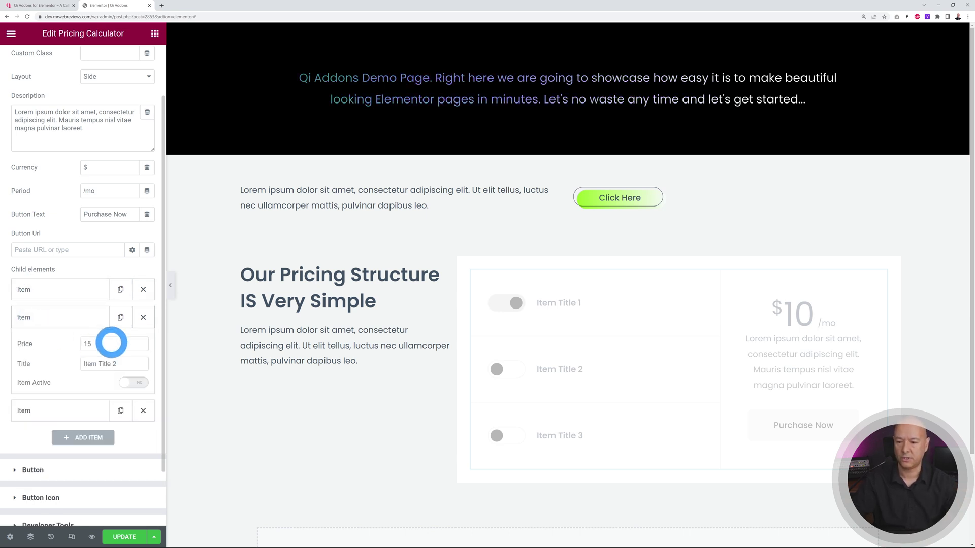
left_click_drag(122, 364, 43, 361)
type("Domain")
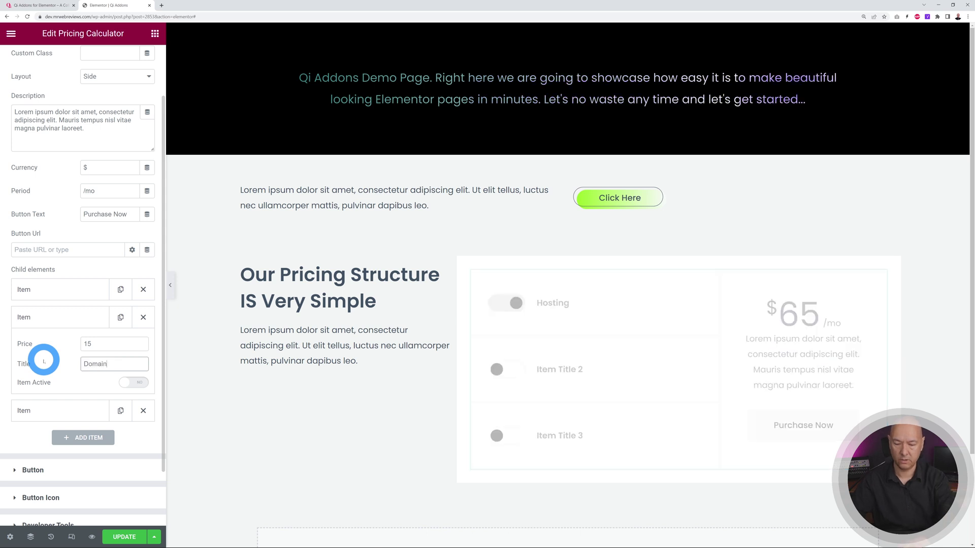
type(" Name")
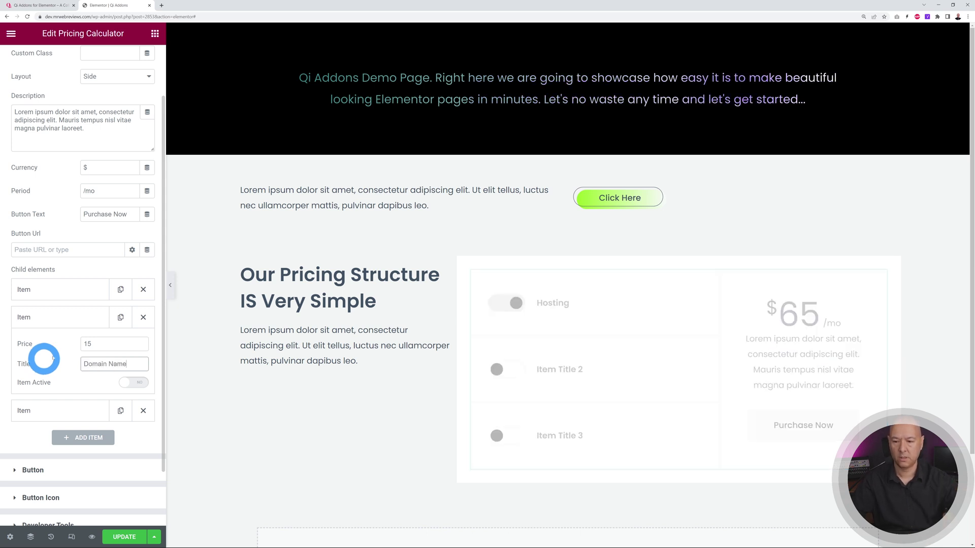
left_click(42, 318)
Title the calculator's third item "Emails" and set its price to 10.
left_click(35, 345)
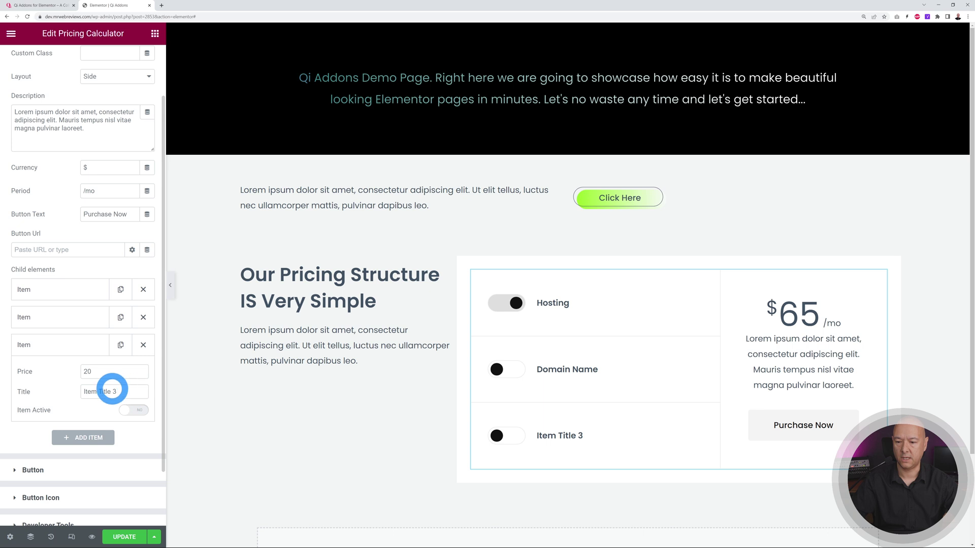
left_click_drag(112, 391, 63, 392)
key("BackSpace")
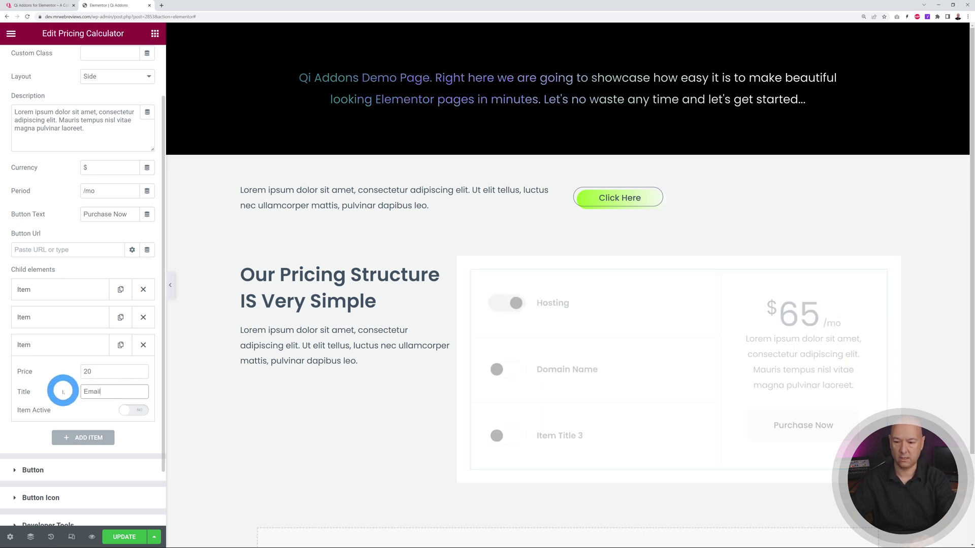
left_click_drag(97, 371, 67, 375)
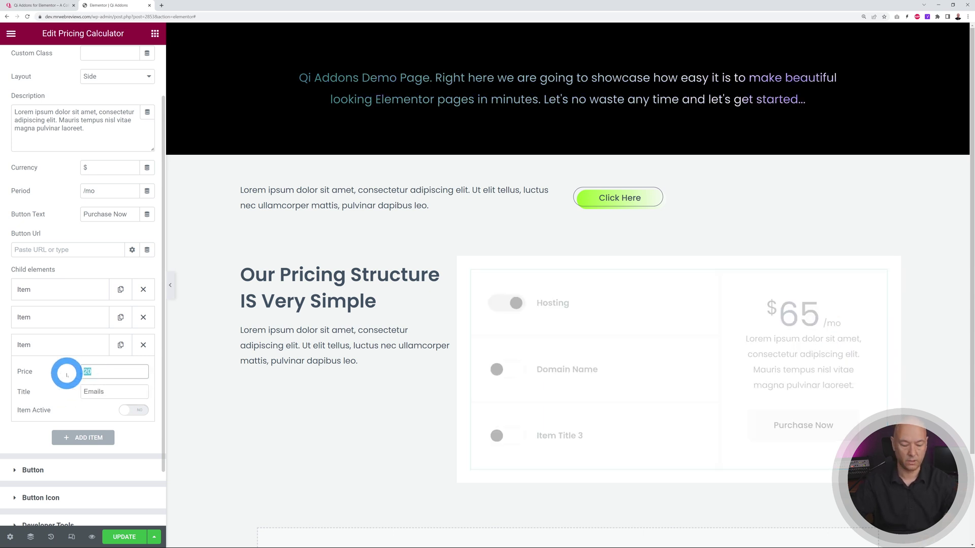
left_click(25, 345)
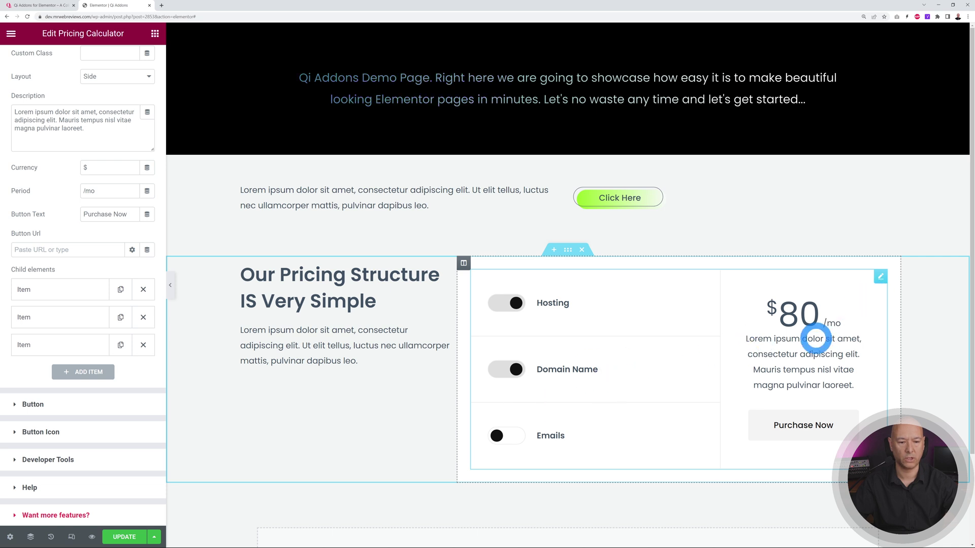
Test the calculator's Emails and Domain Name switches in the page preview, leaving both off.
left_click(516, 437)
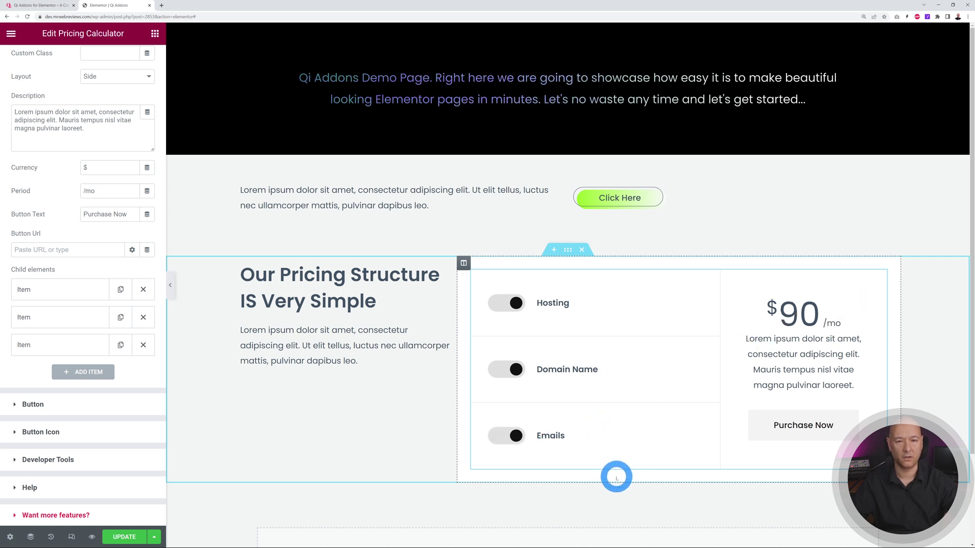
left_click(516, 435)
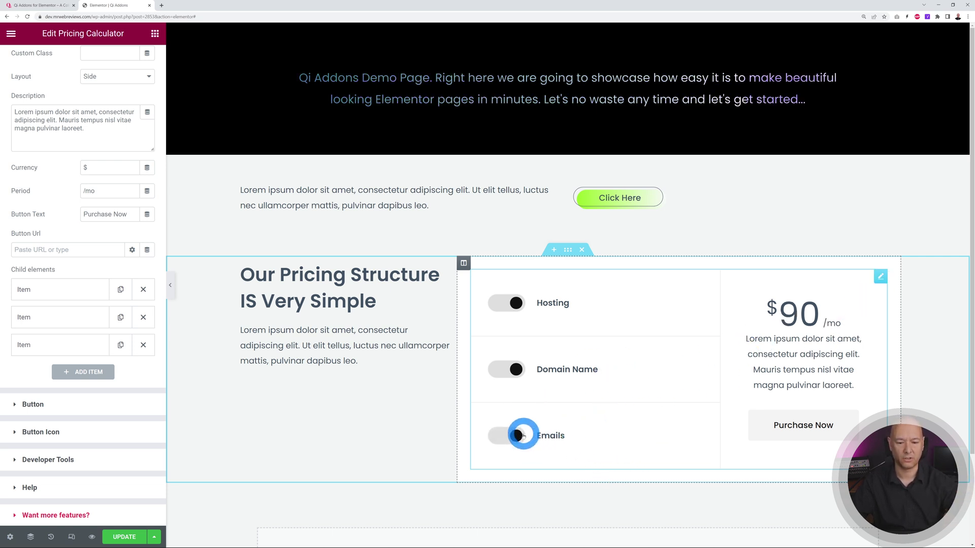
left_click(516, 369)
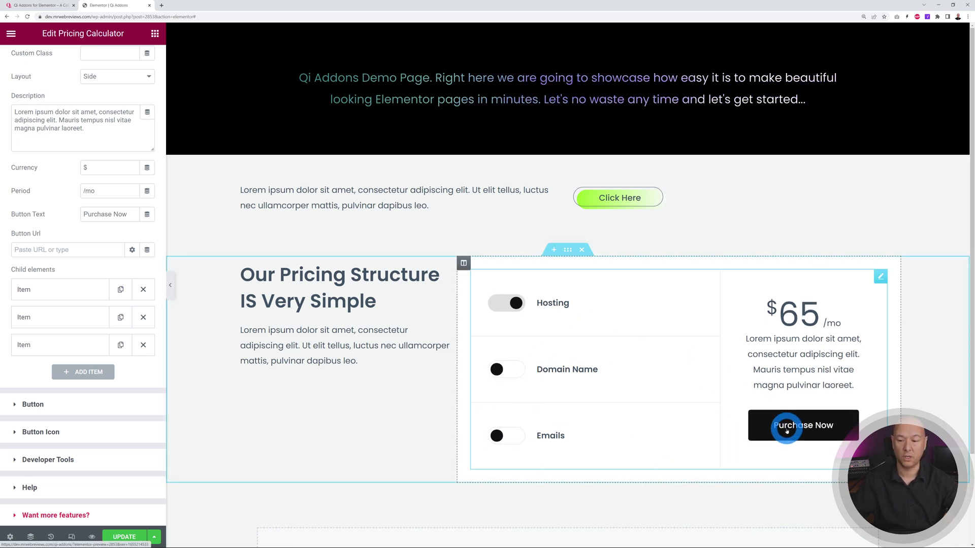
Try the Outlined and Textual layouts on the calculator's Purchase Now button and return it to Filled.
left_click(50, 405)
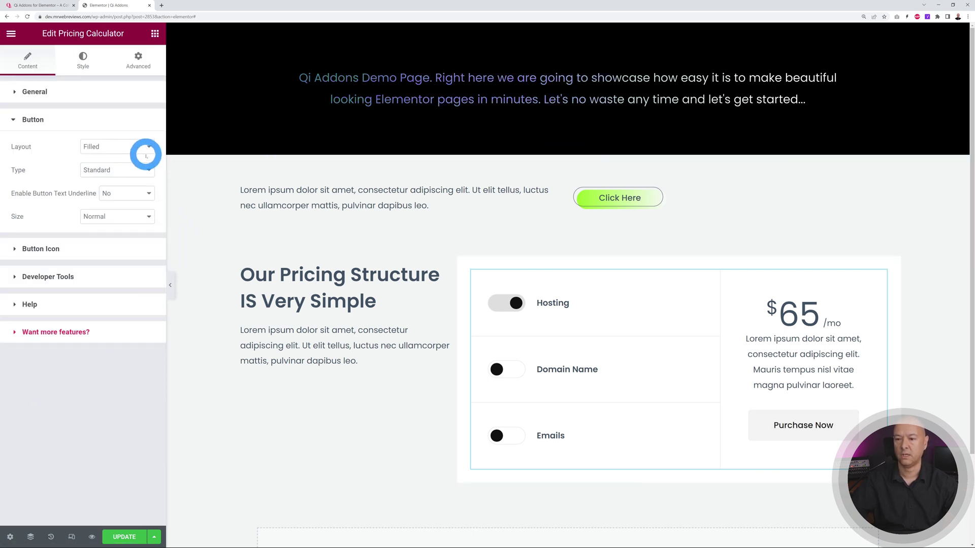
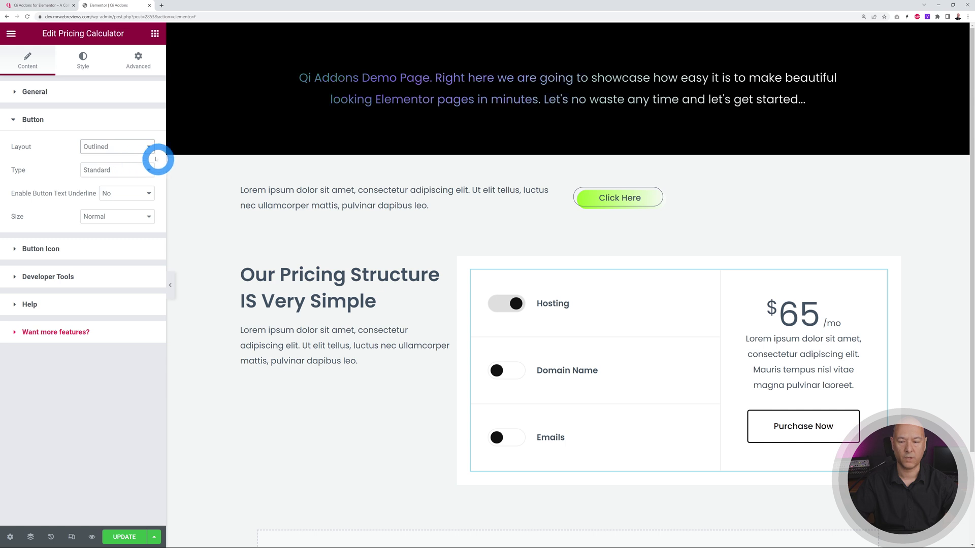
left_click(142, 147)
left_click(131, 175)
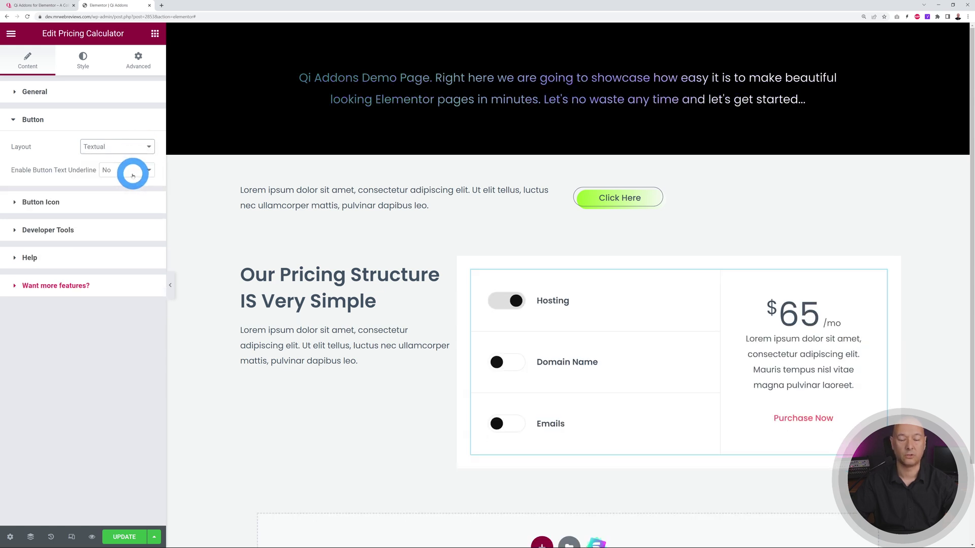
left_click(130, 152)
left_click(91, 159)
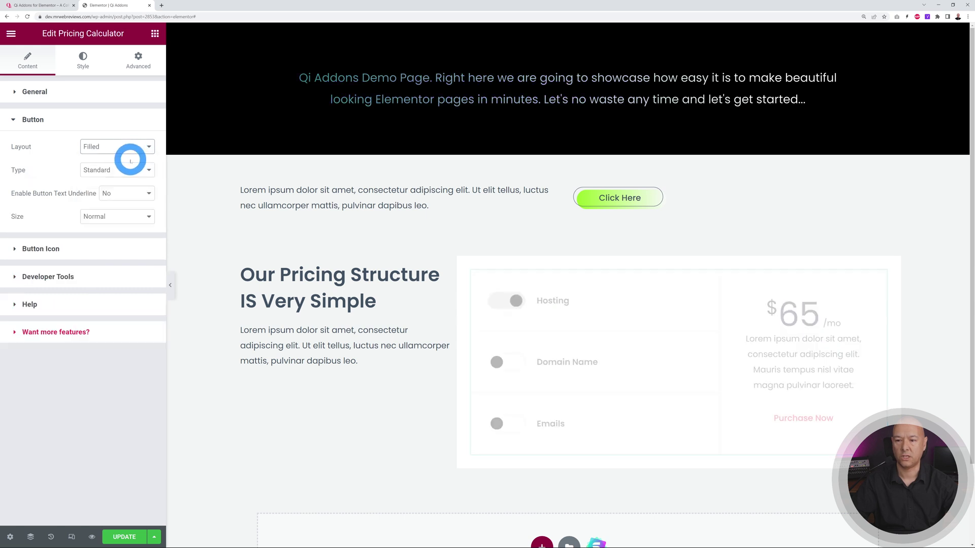
Try the With Inner Border and Icon Boxed types on the Purchase Now button and return it to Standard.
left_click(142, 171)
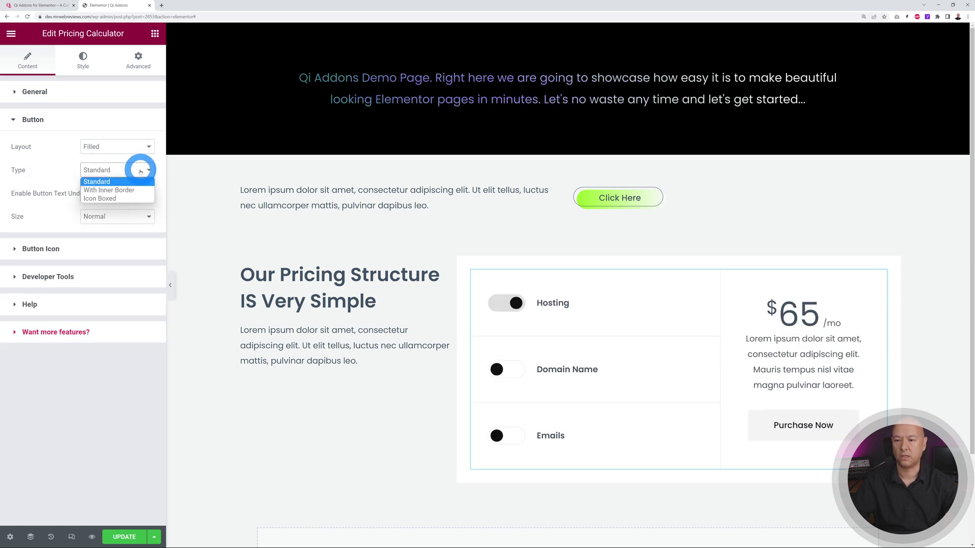
left_click(139, 191)
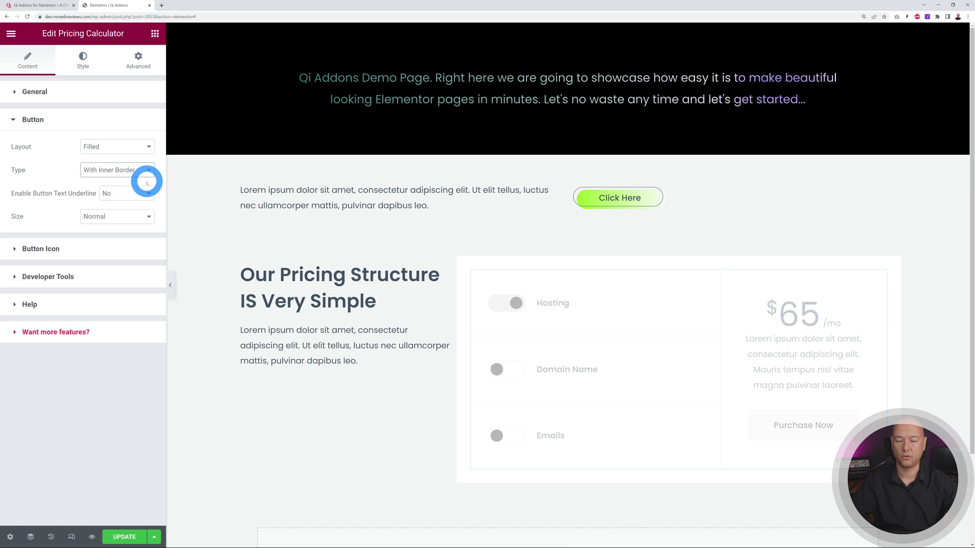
left_click(144, 169)
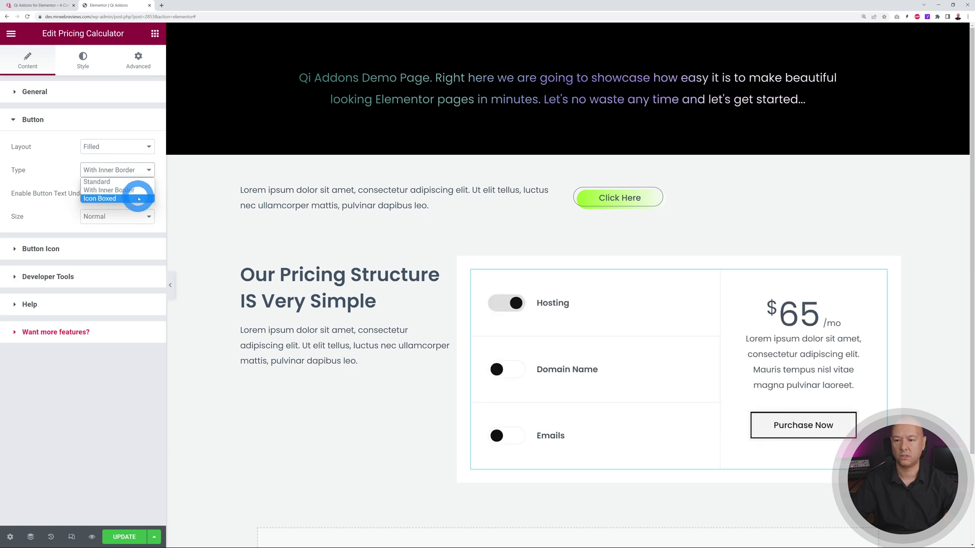
left_click(135, 199)
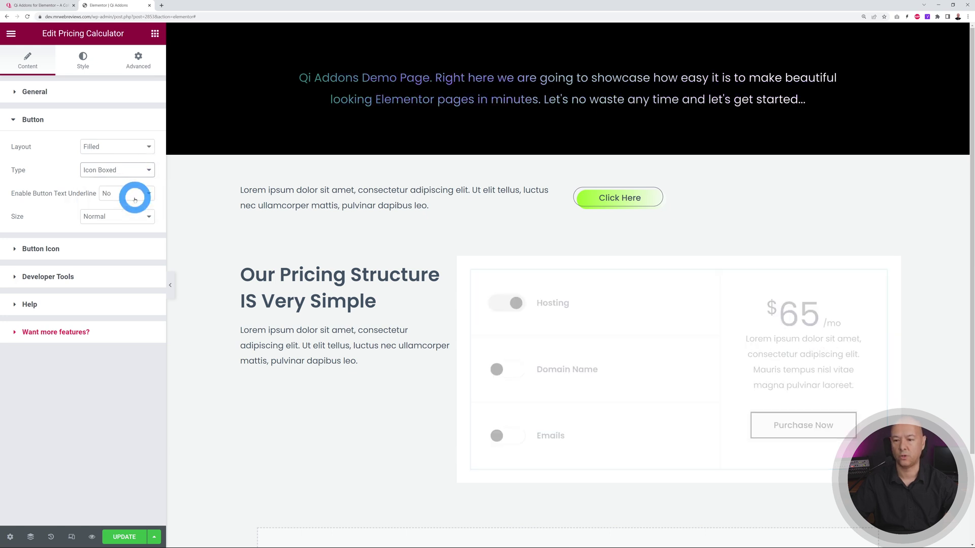
left_click(148, 173)
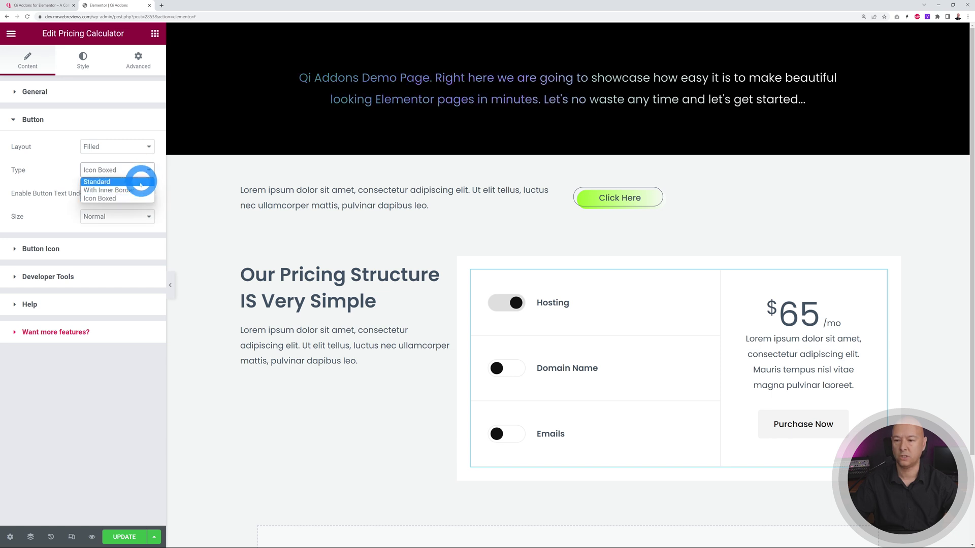
left_click(137, 182)
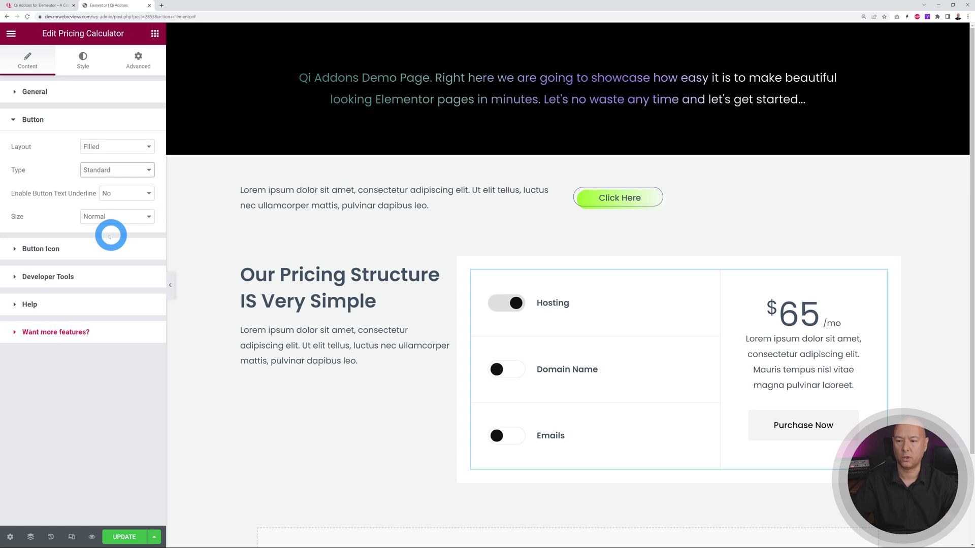
Add a shopping cart icon to the Purchase Now button, finding it in the icon library with "cart".
left_click(61, 253)
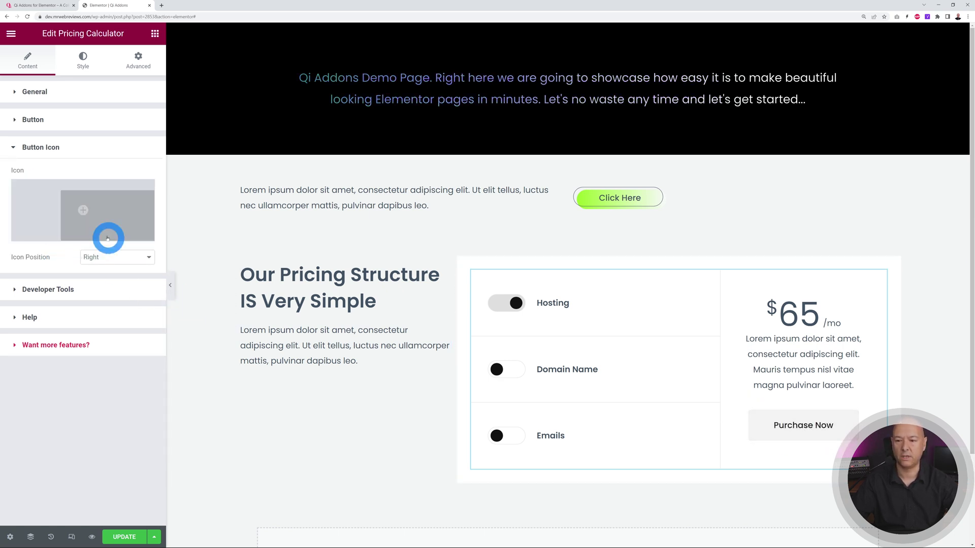
left_click(98, 211)
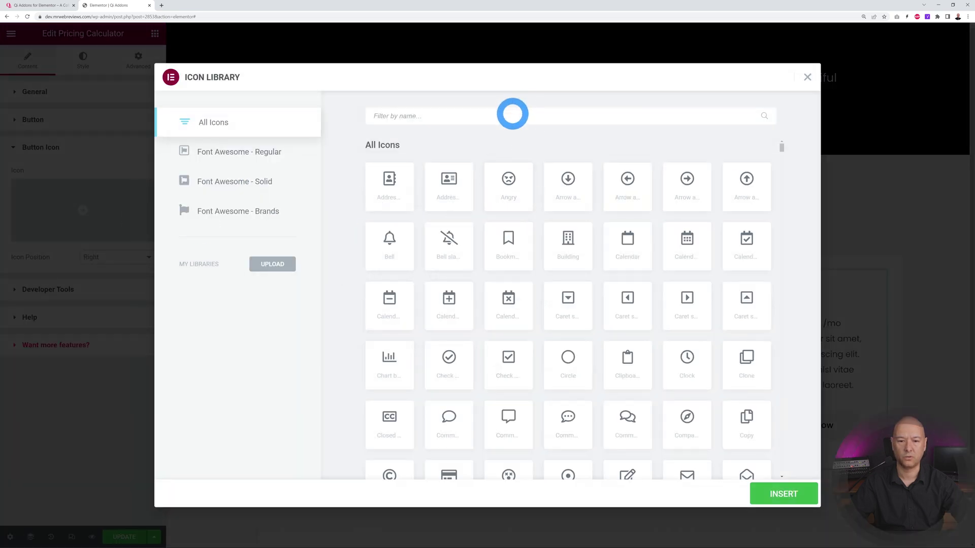
type("cart")
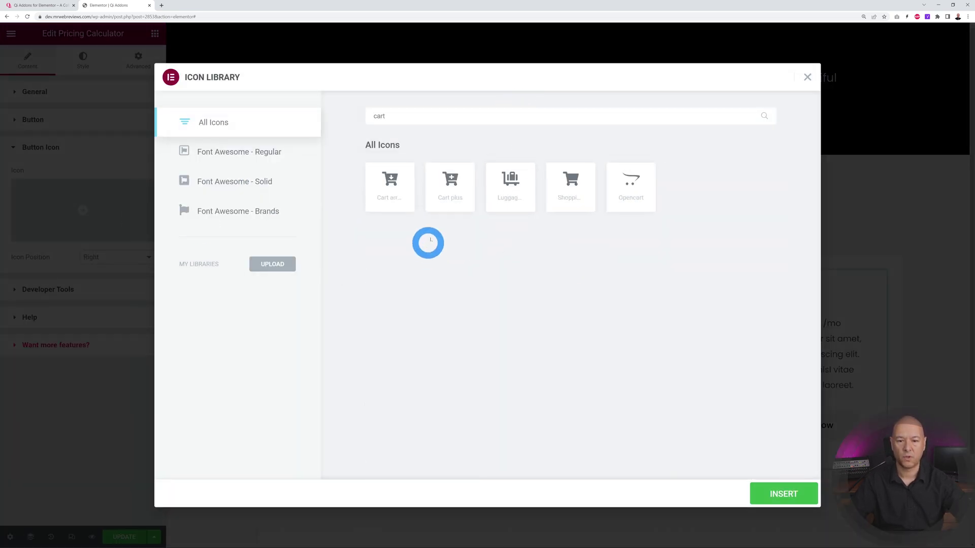
left_click(574, 202)
left_click(780, 490)
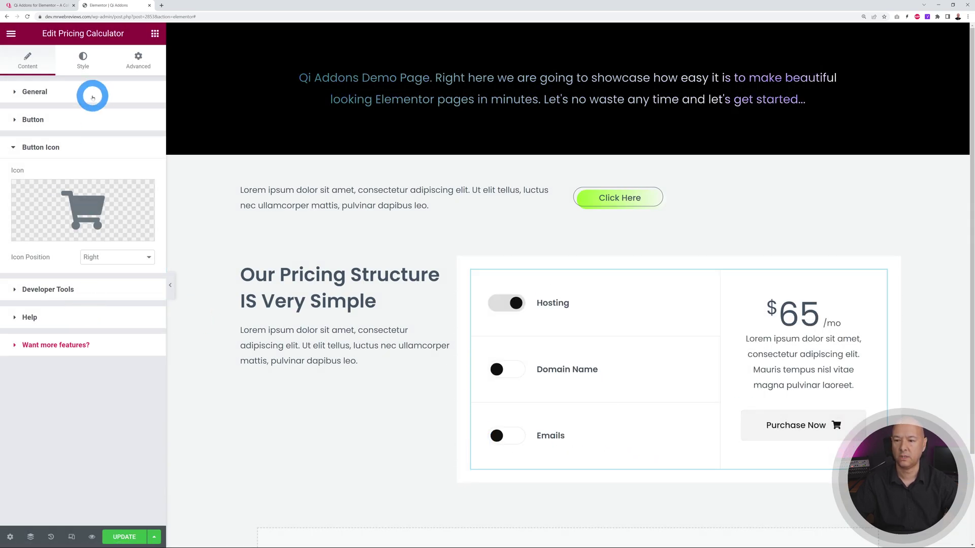
Set the active background color of the calculator's switchers to the global Accent color.
left_click(83, 60)
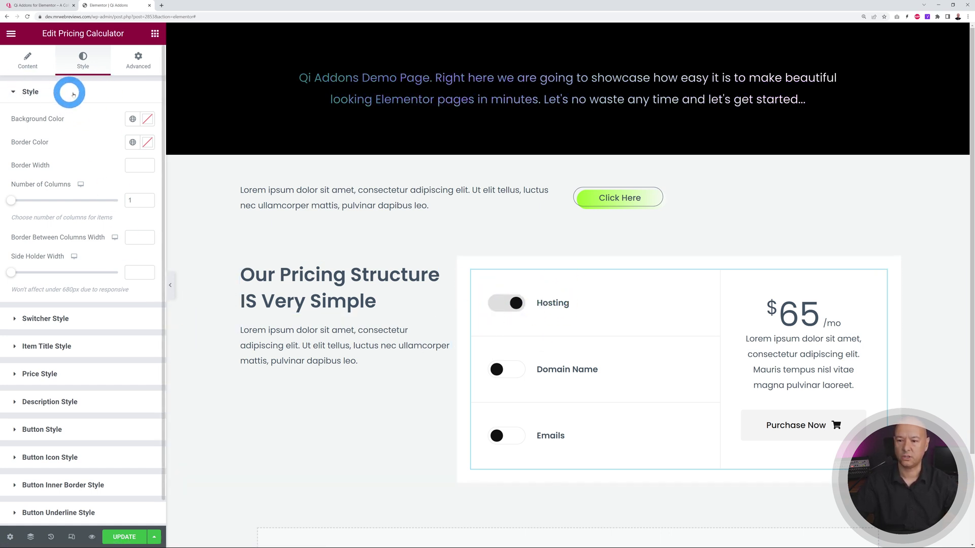
left_click(14, 90)
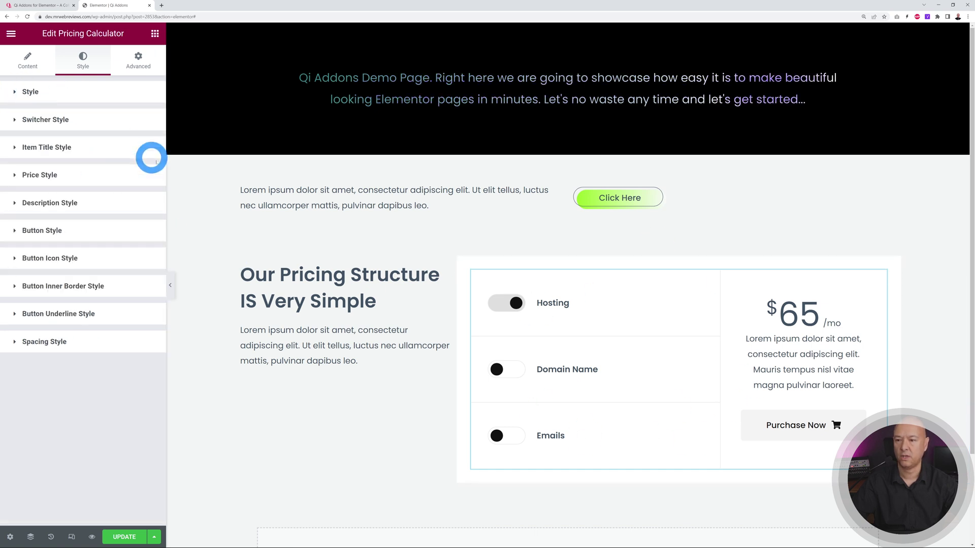
left_click(56, 121)
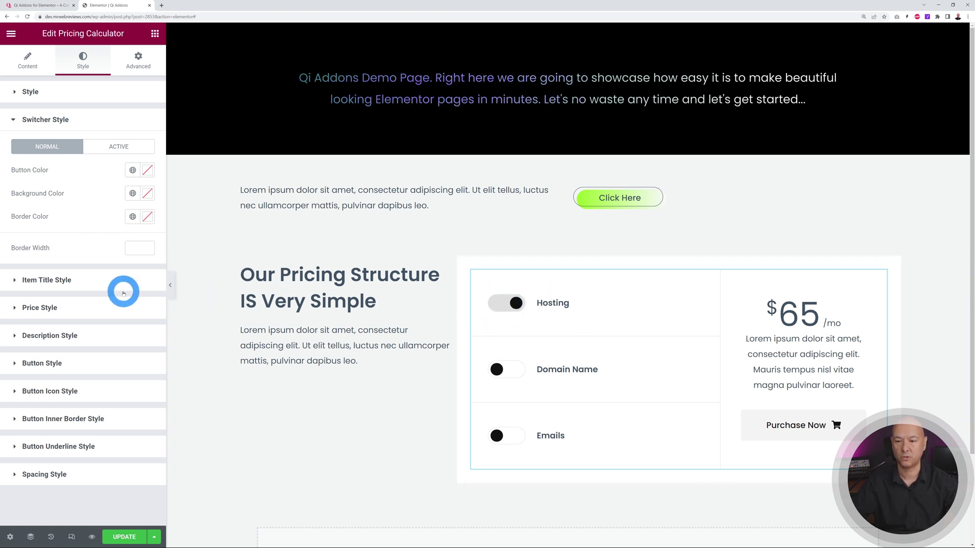
left_click(121, 146)
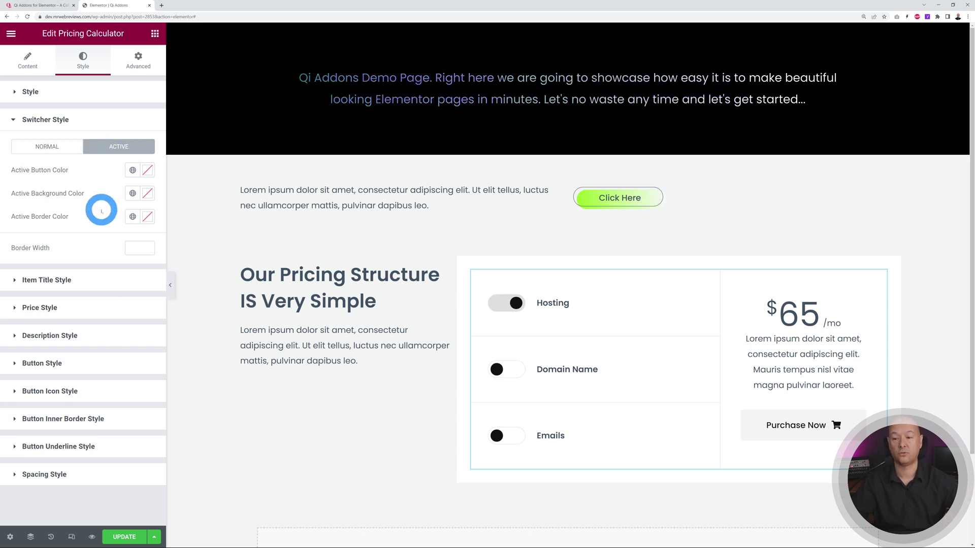
left_click(132, 194)
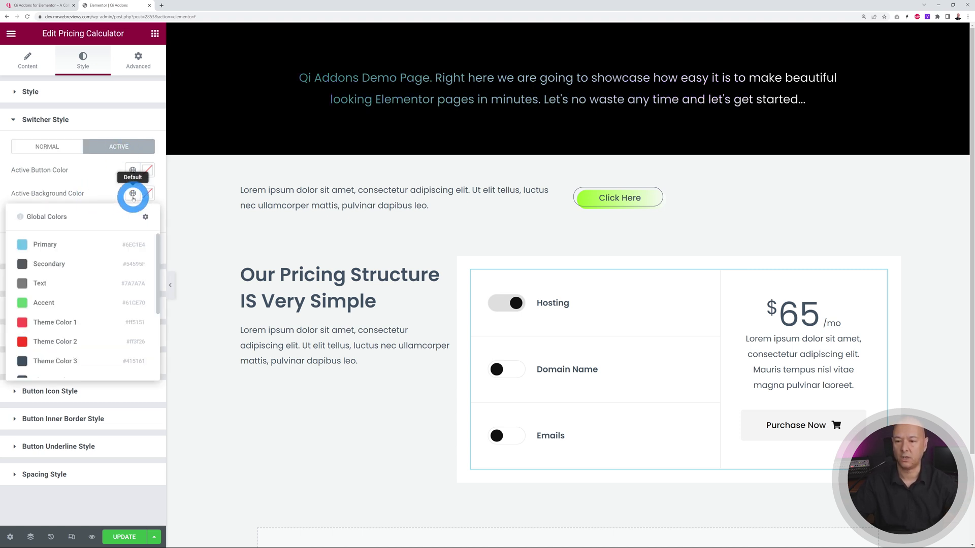
left_click(61, 308)
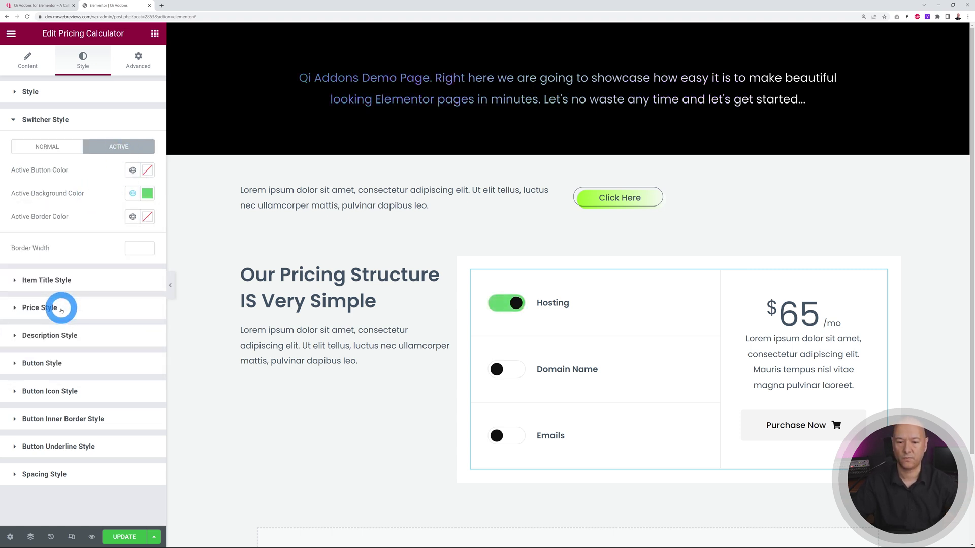
Set the switchers' active button color to white and test it by turning the Domain Name switch on and off.
left_click(147, 173)
left_click_drag(76, 257, 10, 202)
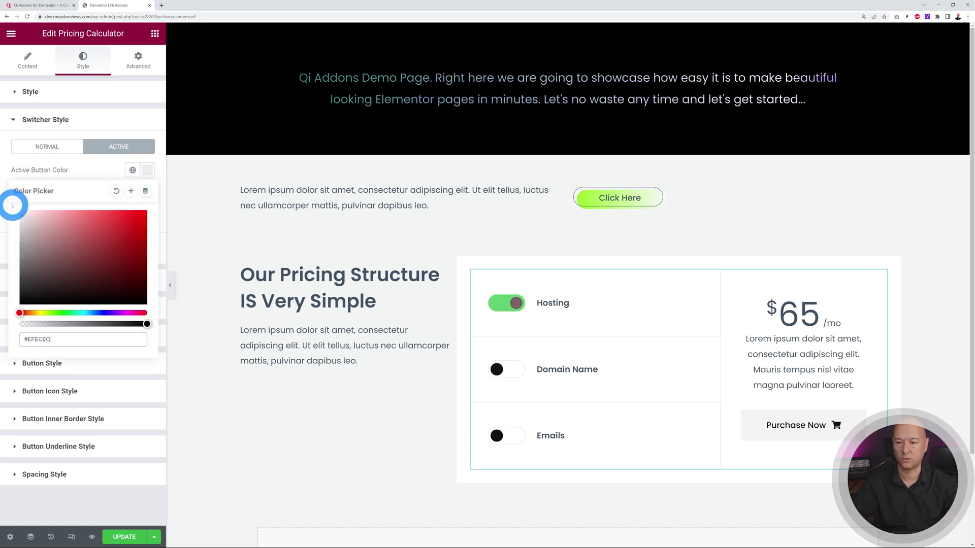
left_click(79, 171)
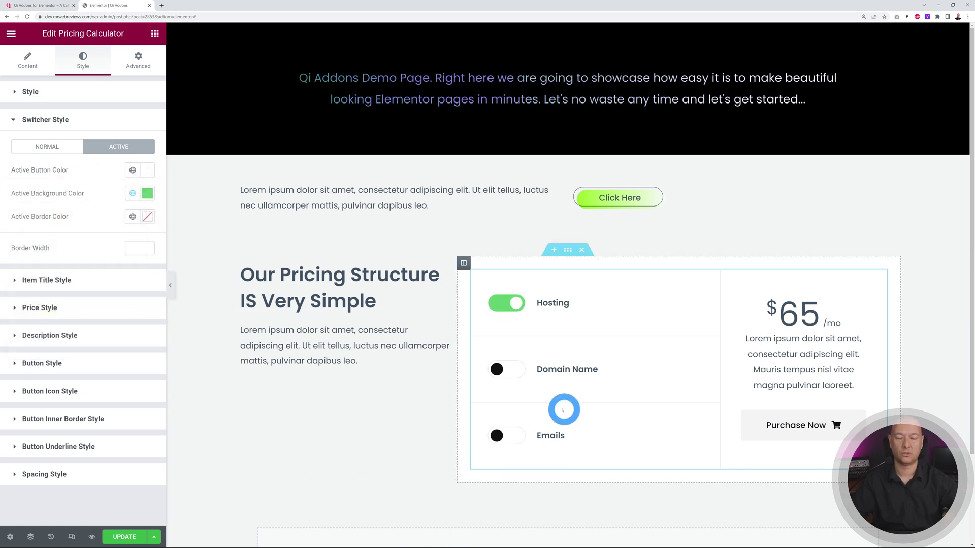
left_click(501, 369)
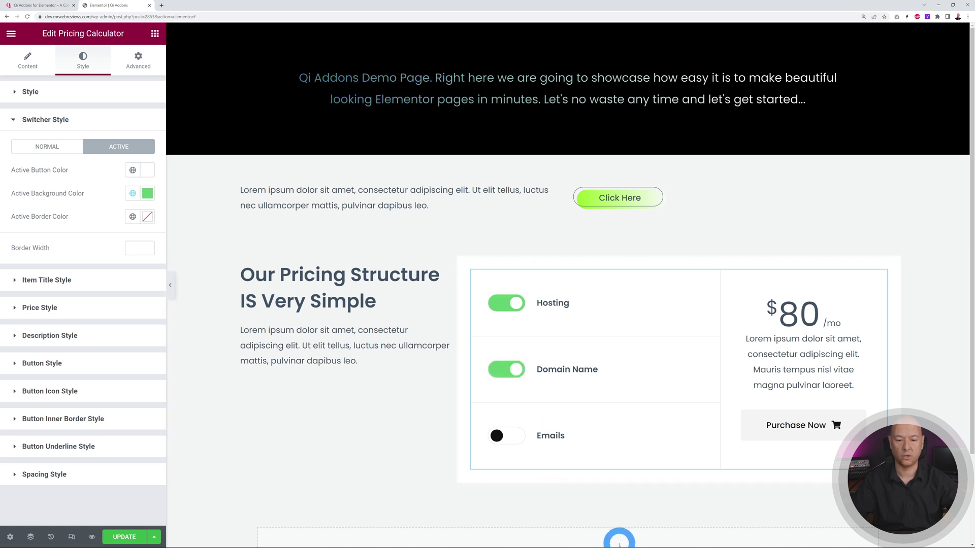
left_click(518, 370)
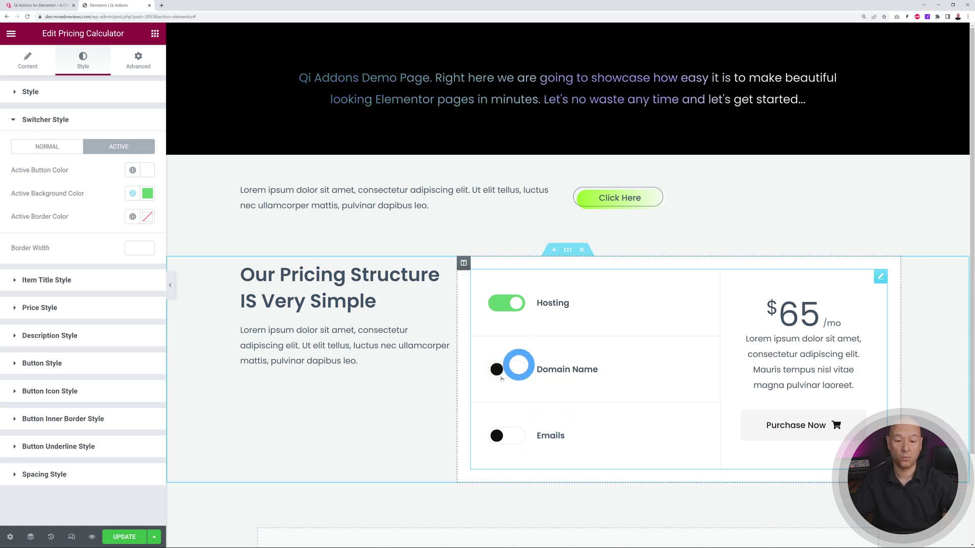
Set the background color of the calculator's switchers in their normal state to red.
left_click(57, 151)
left_click(146, 195)
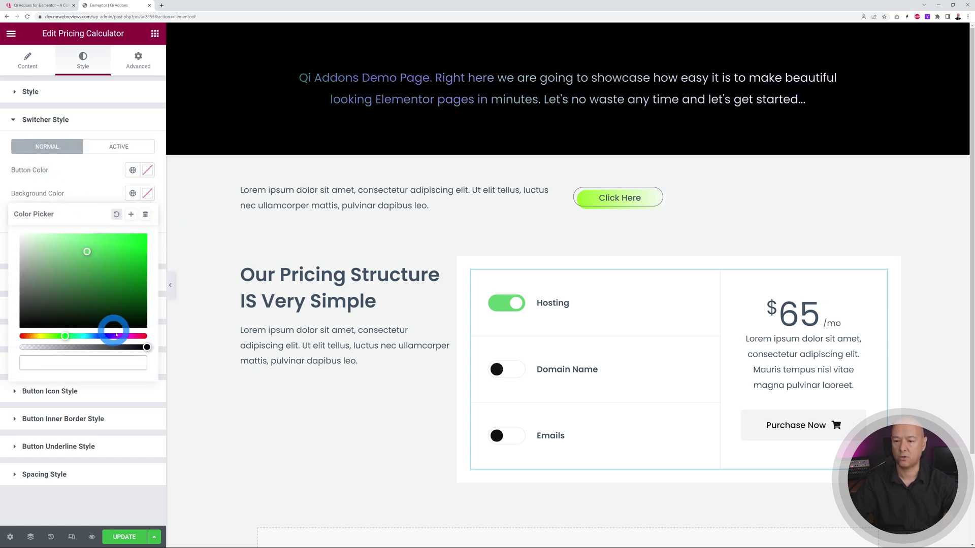
left_click_drag(129, 337, 148, 335)
left_click_drag(96, 269, 147, 232)
left_click(92, 181)
Set the normal-state button color of the calculator's switchers to white.
left_click(148, 170)
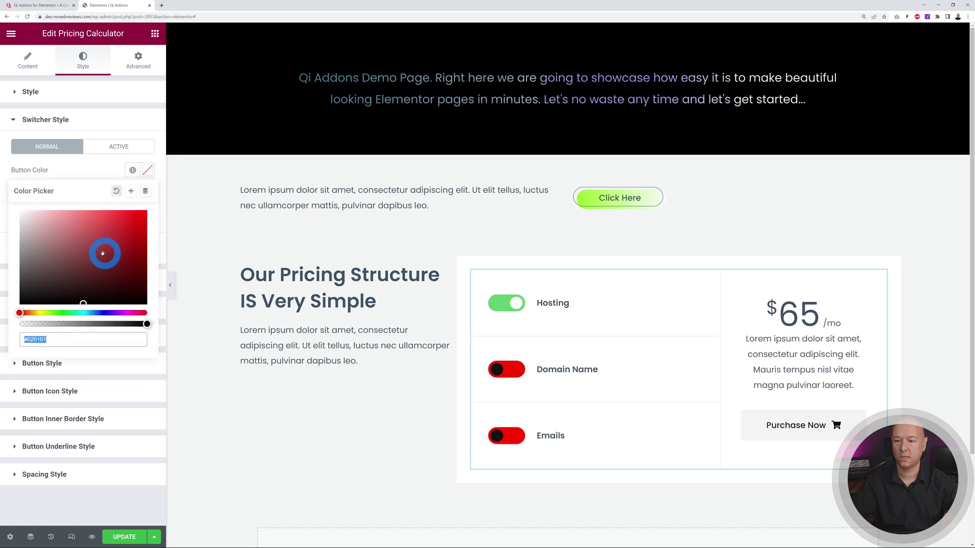
left_click_drag(102, 253, 6, 202)
left_click(78, 174)
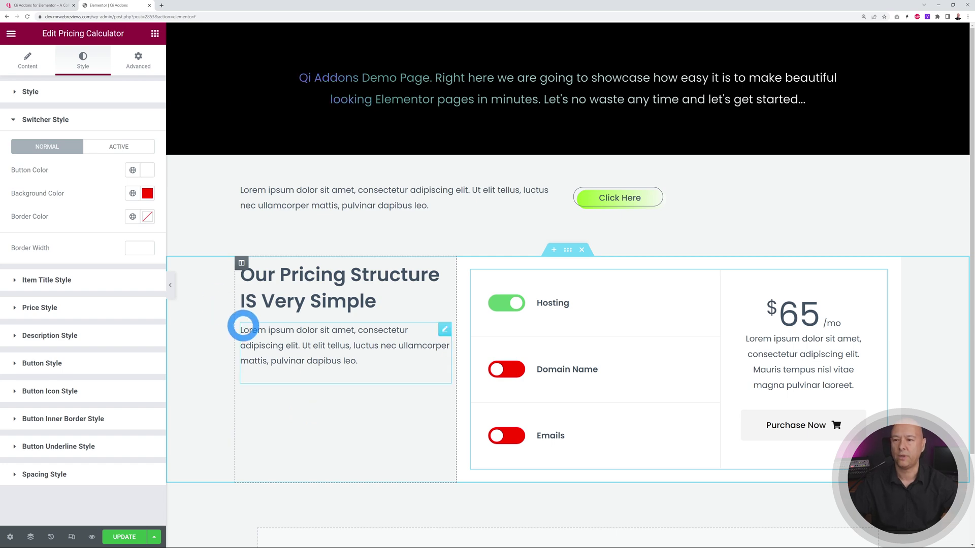
Consult the Qi Addons widget list and add a new single-column section below the pricing section in the Elementor page.
left_click(56, 6)
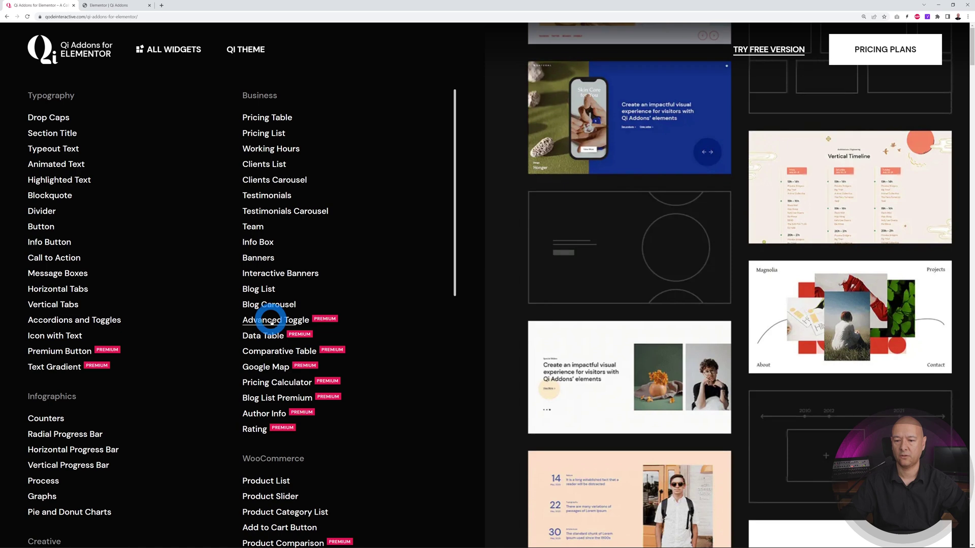
left_click(109, 6)
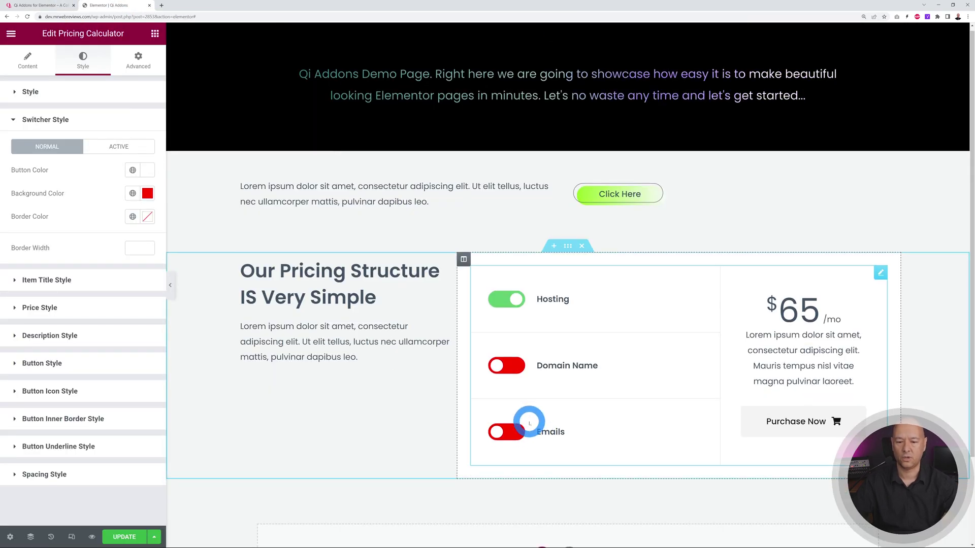
scroll(538, 437, "down", 2)
left_click(543, 453)
scroll(660, 437, "down", 1)
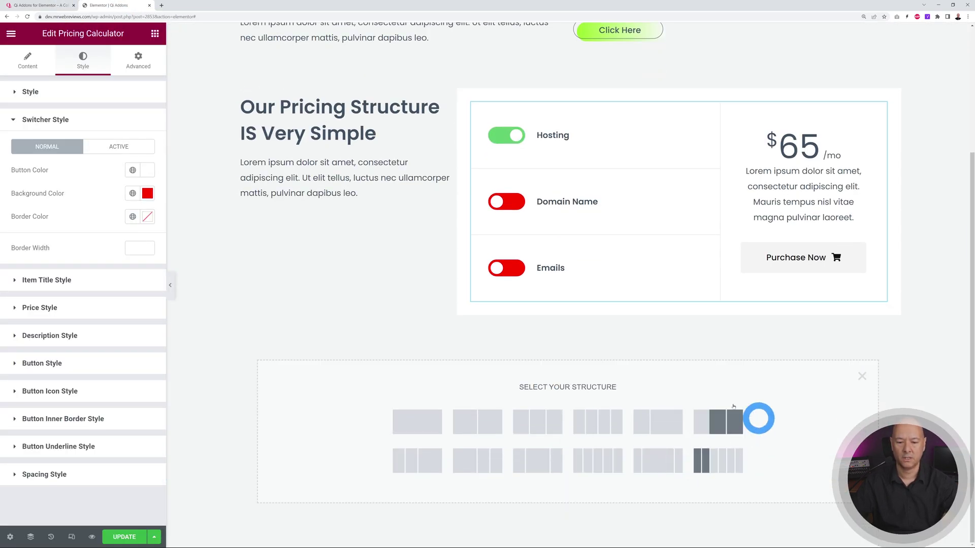
left_click(432, 432)
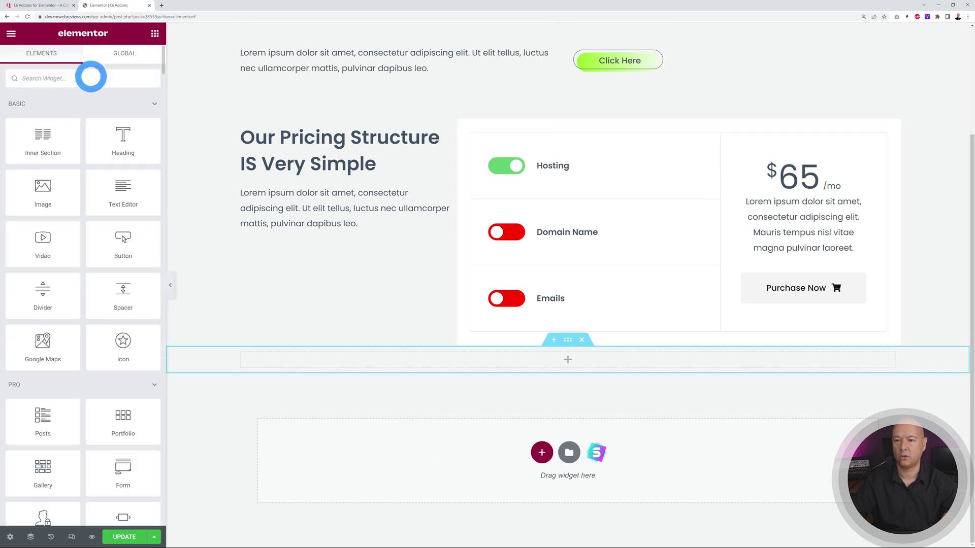
Find the Advanced Toggle widget with "toggle", place it in the new section and test its switch both ways.
type("toggle")
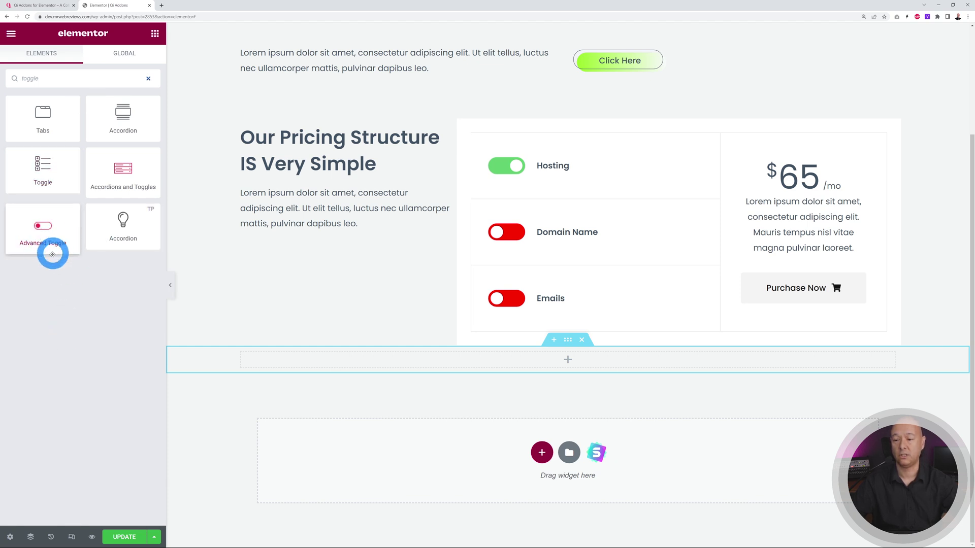
left_click_drag(37, 229, 428, 361)
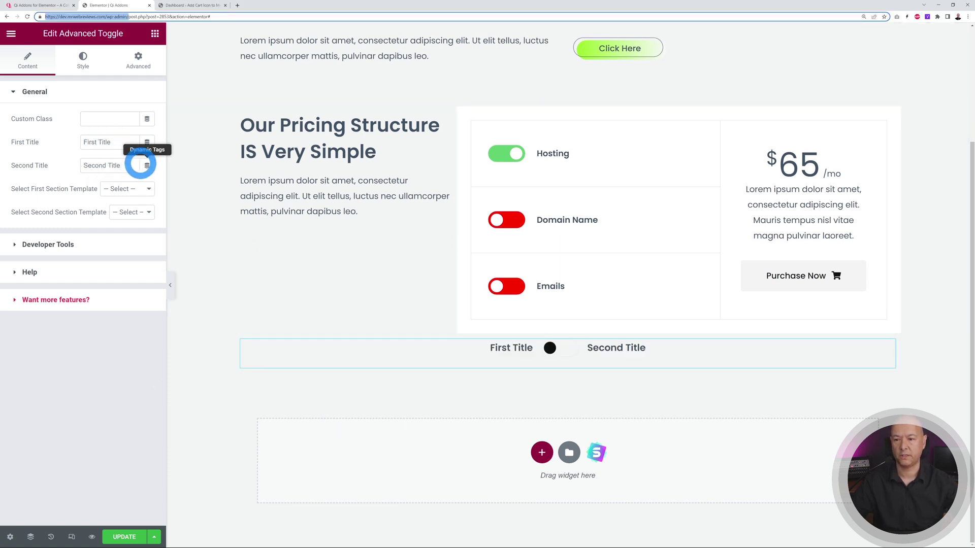
left_click(558, 349)
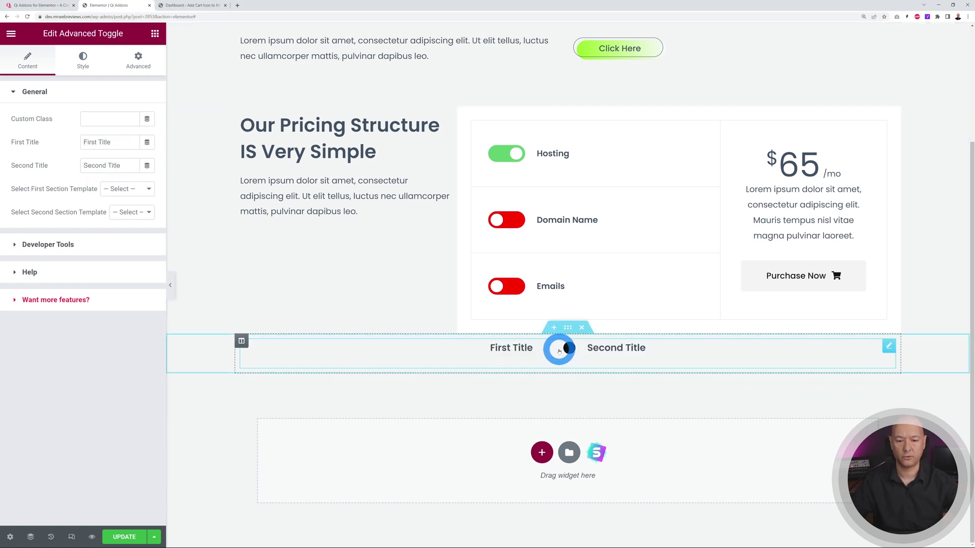
left_click(558, 349)
Set the toggle's first title to "Monthly" and second title to "Yearly", and check the template choices for its first section.
left_click_drag(122, 143, 7, 143)
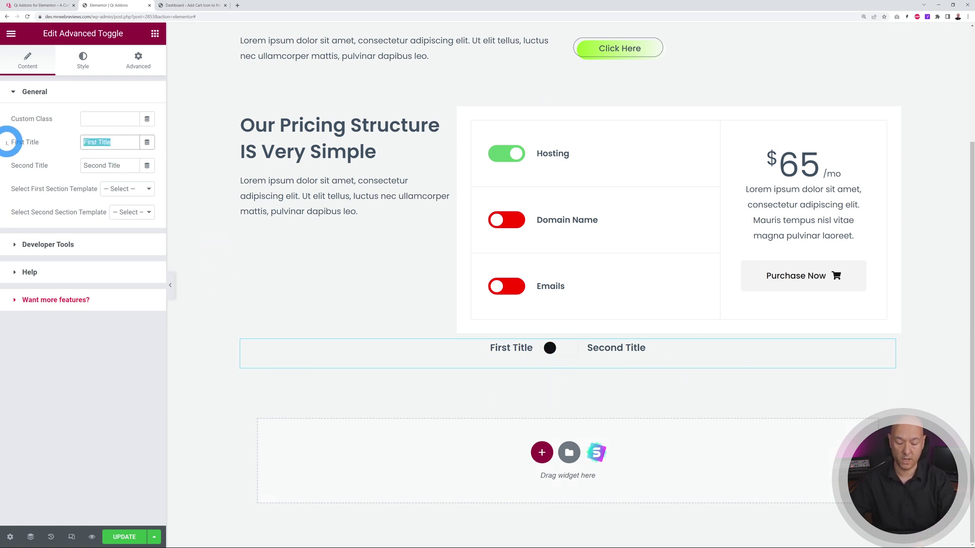
type("m")
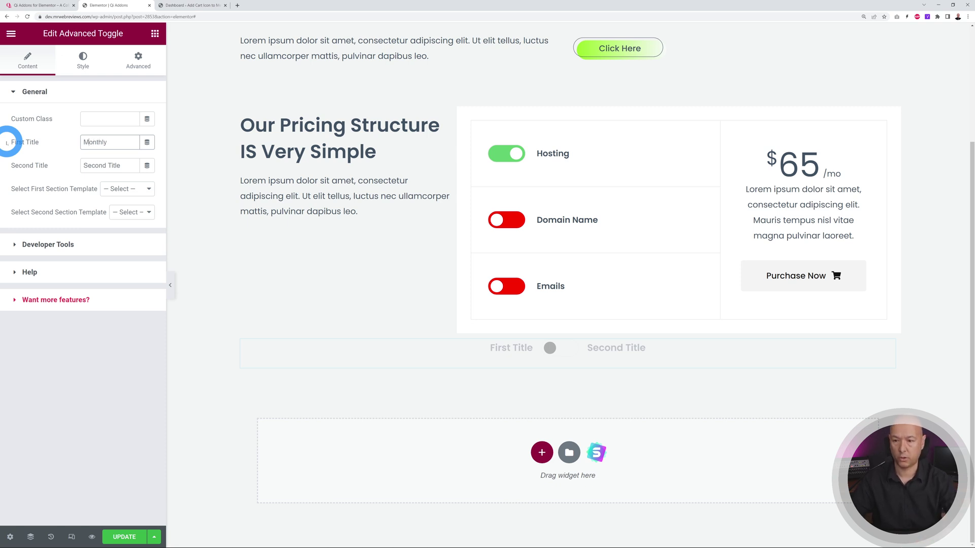
left_click(96, 165)
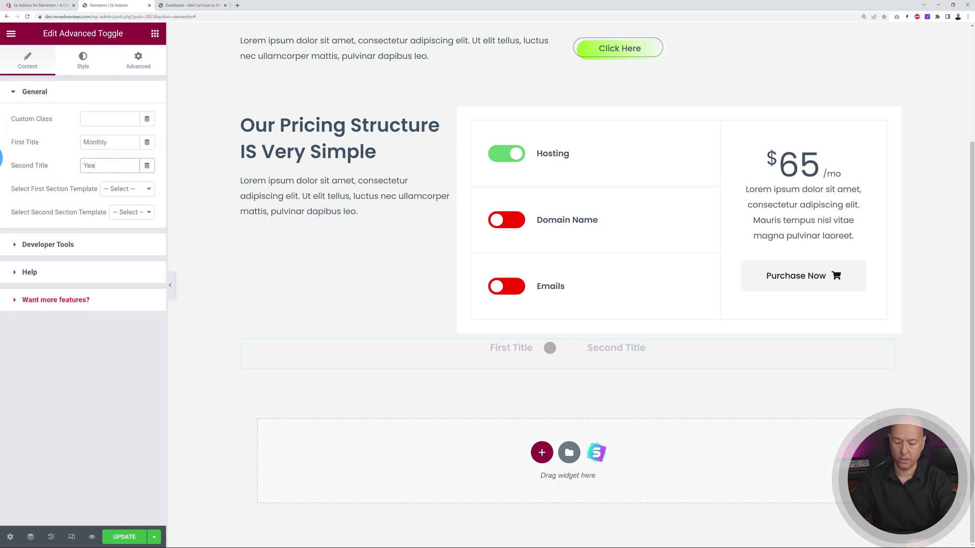
left_click(76, 374)
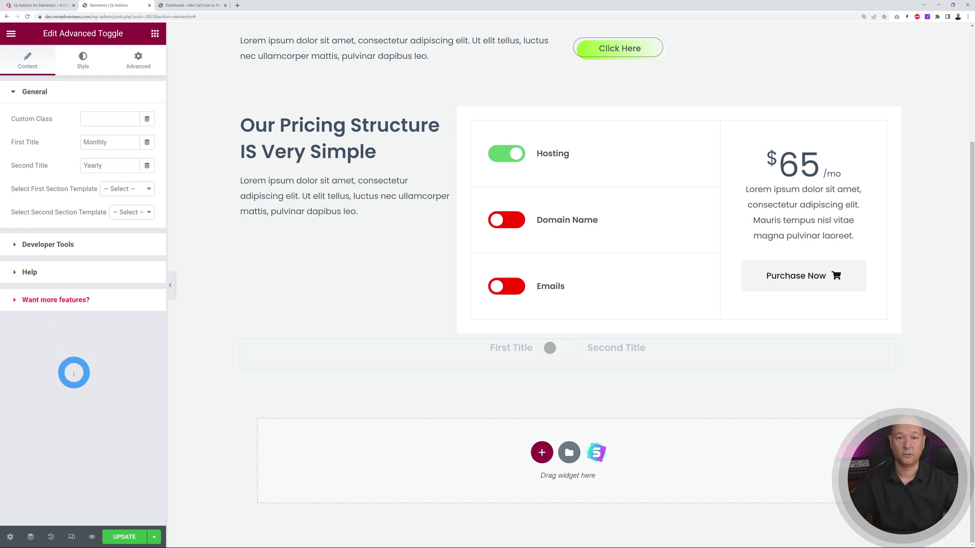
left_click(148, 189)
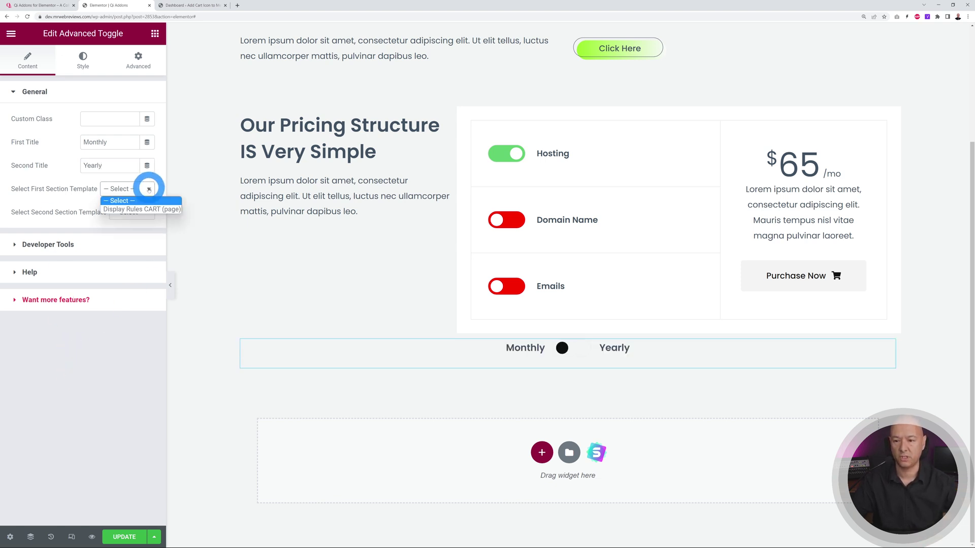
left_click(149, 189)
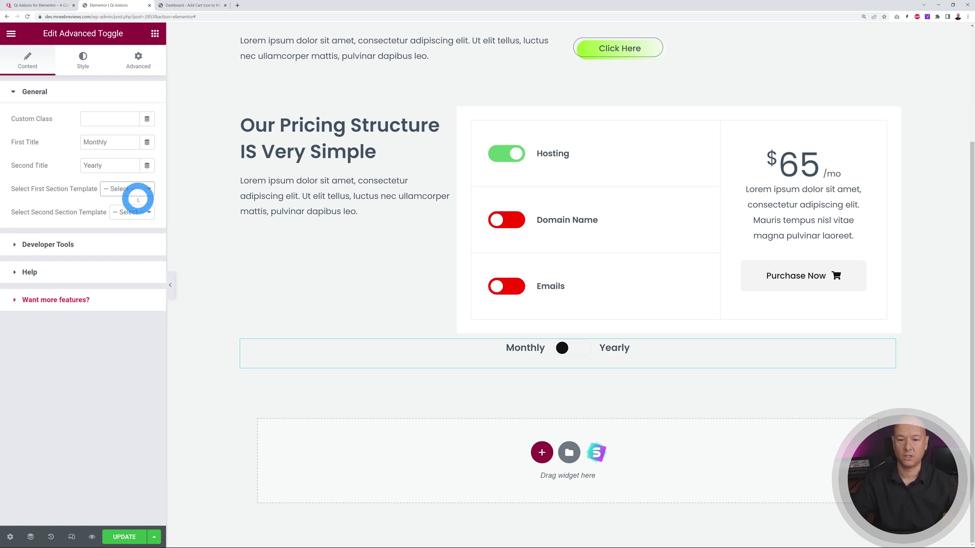
Create a new template of type Section named "Section 1" from the saved templates in the WordPress dashboard.
left_click(206, 5)
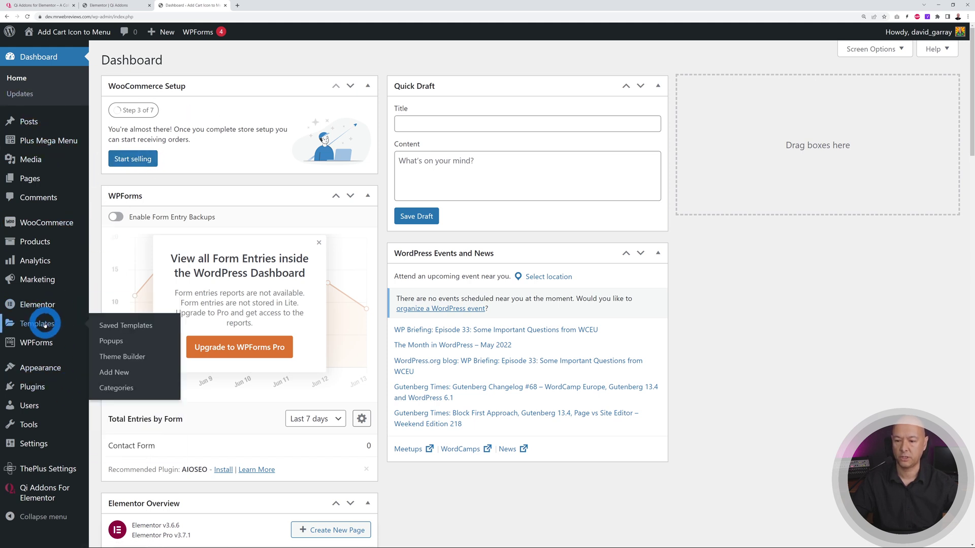
left_click(45, 325)
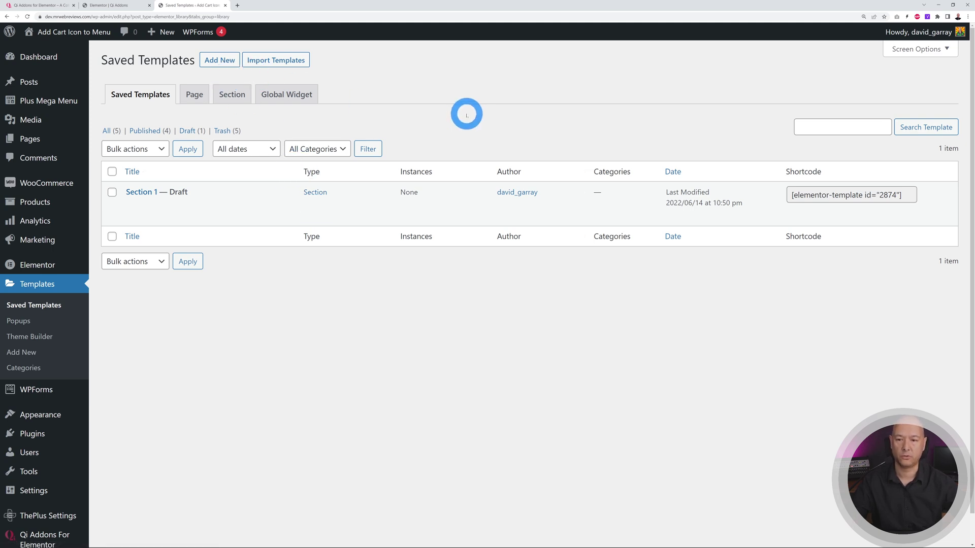
left_click(219, 60)
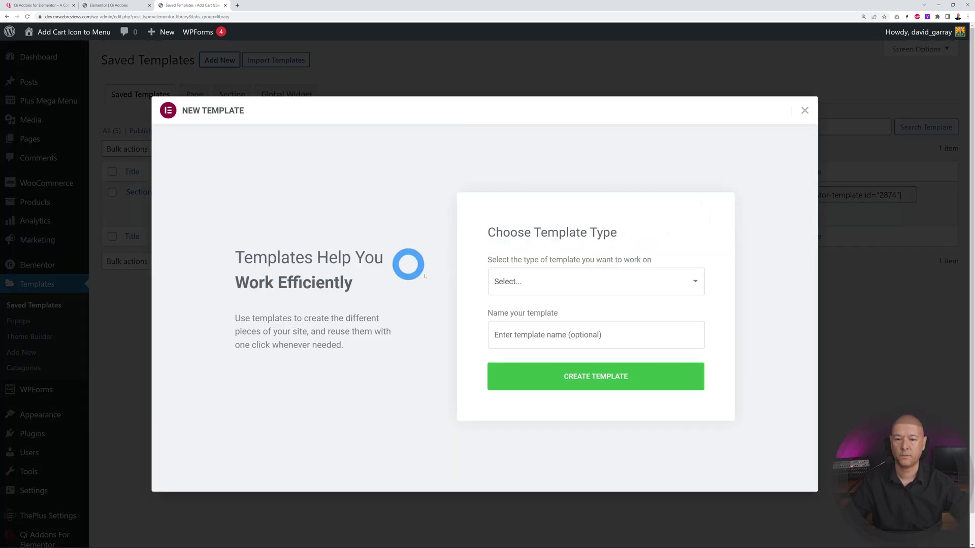
left_click(581, 280)
left_click(555, 316)
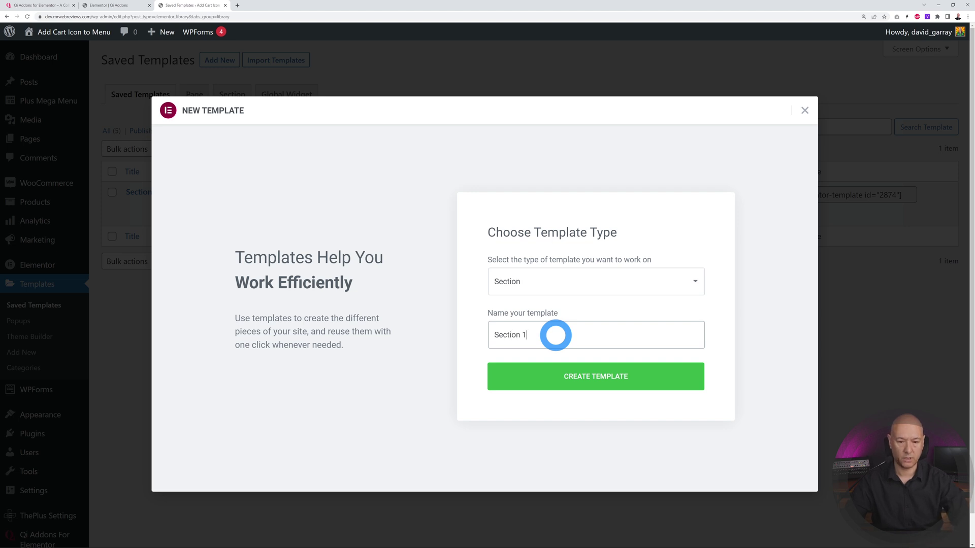
left_click(611, 375)
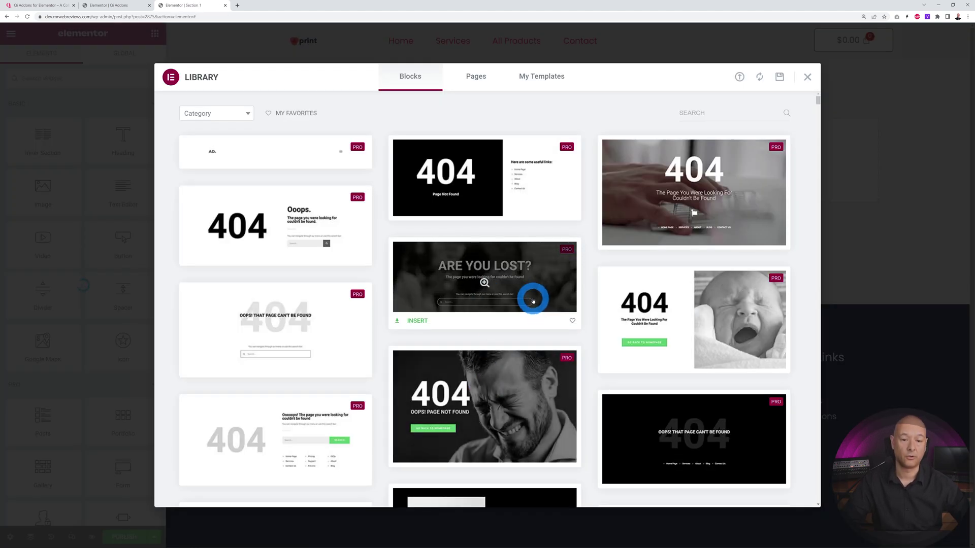
Browse the Pricing category of blocks in the template library and close the library without inserting one.
left_click(248, 113)
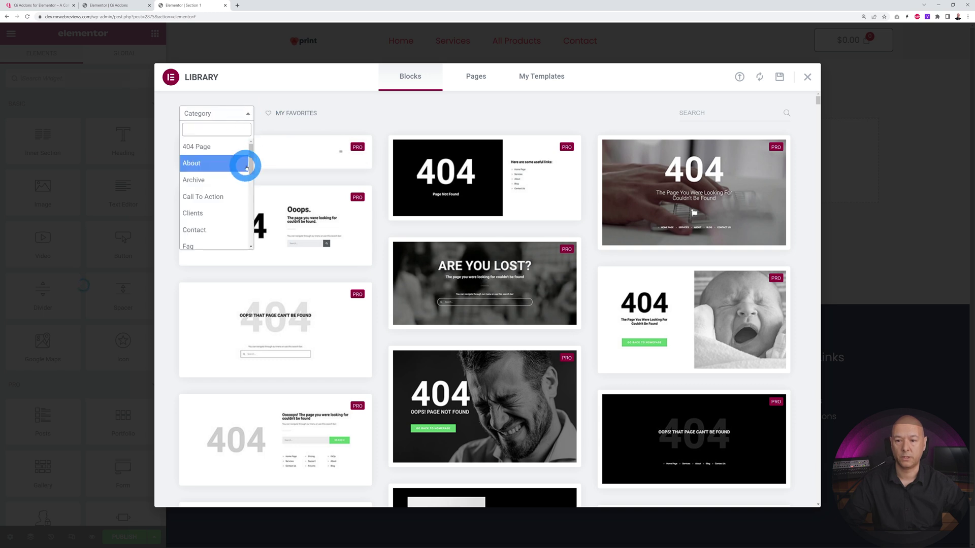
scroll(246, 168, "down", 3)
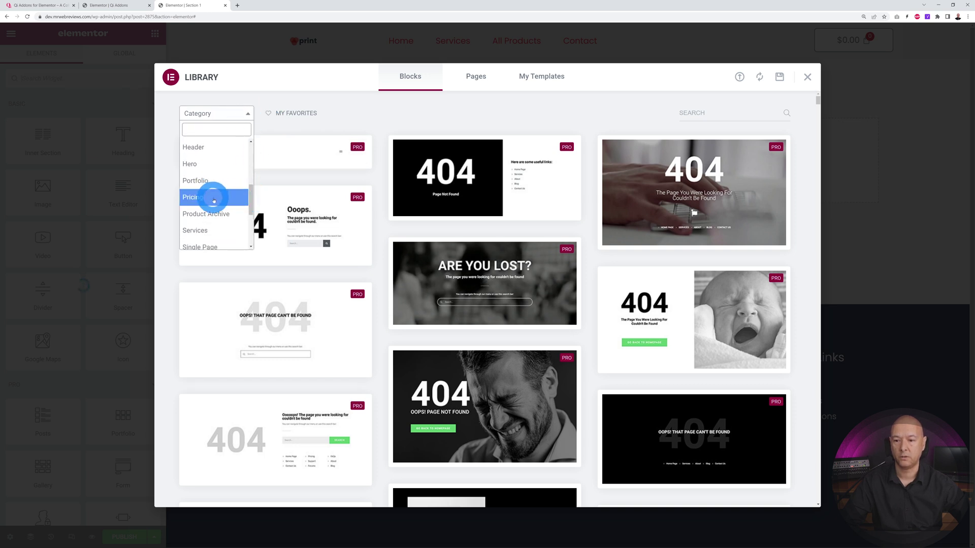
left_click(214, 200)
scroll(578, 345, "down", 4)
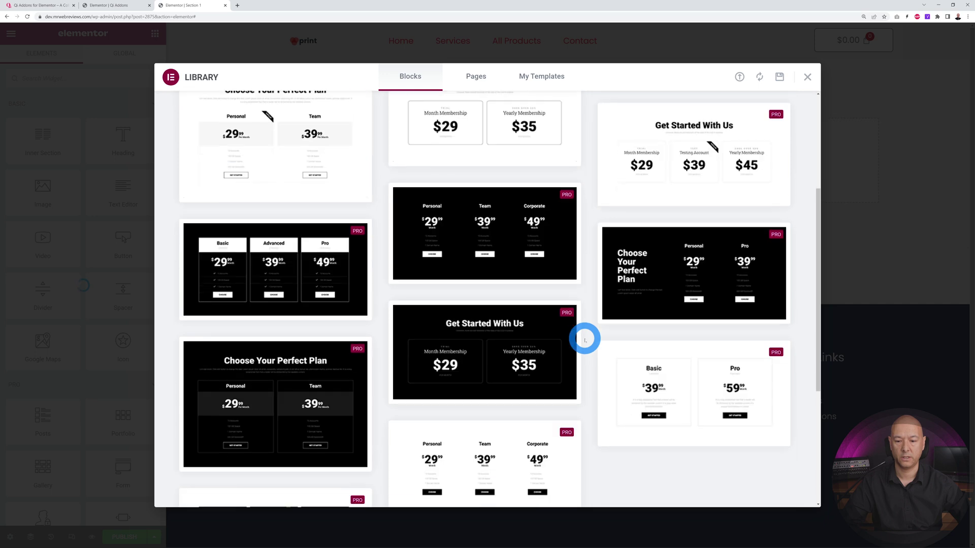
scroll(581, 340, "down", 2)
scroll(579, 340, "up", 7)
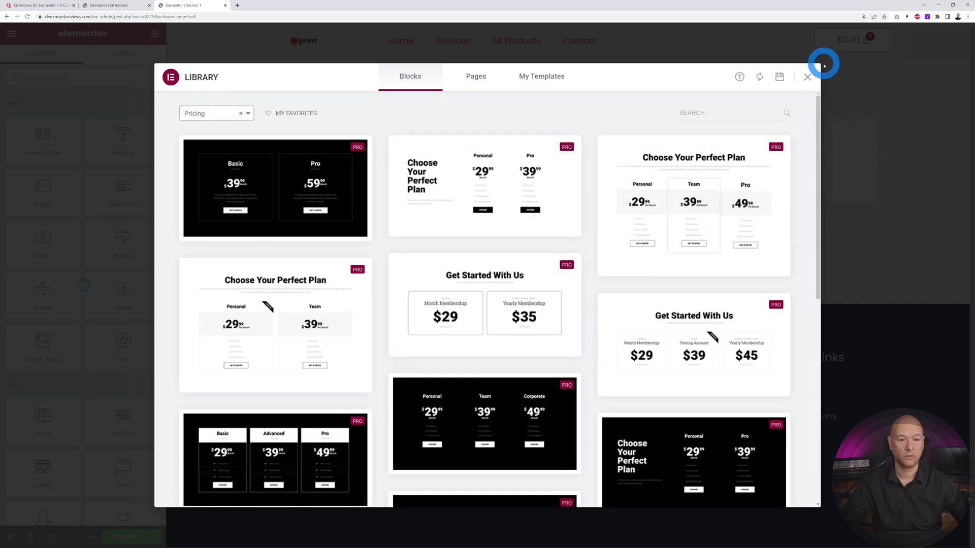
left_click(807, 78)
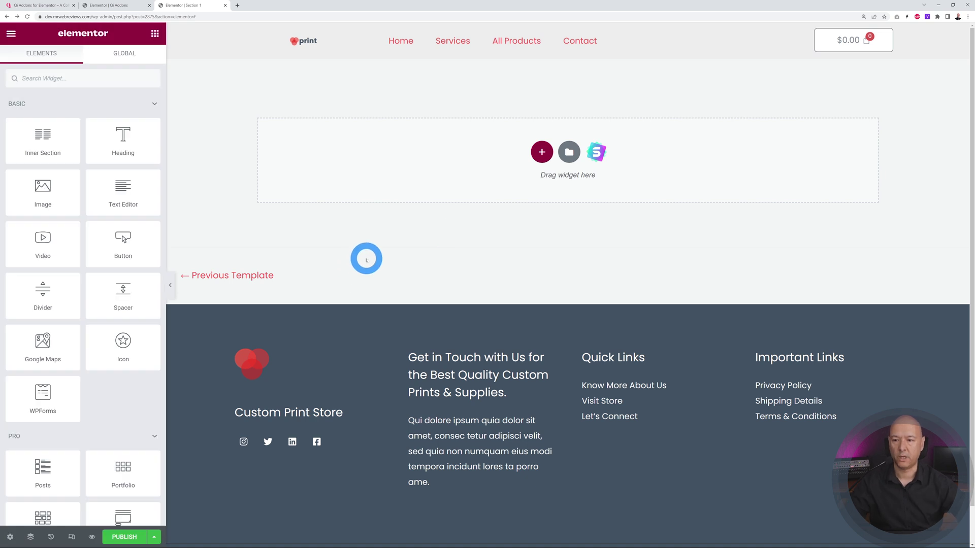
Consult the Qi Addons widget list, find the Comparative Table widget with "table" and place it in the Section 1 template.
left_click(39, 6)
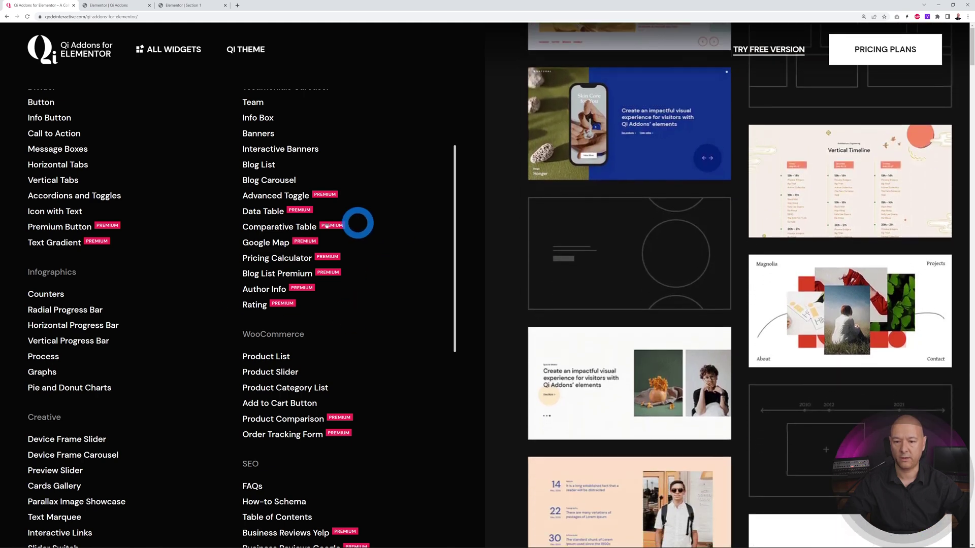
left_click(285, 227)
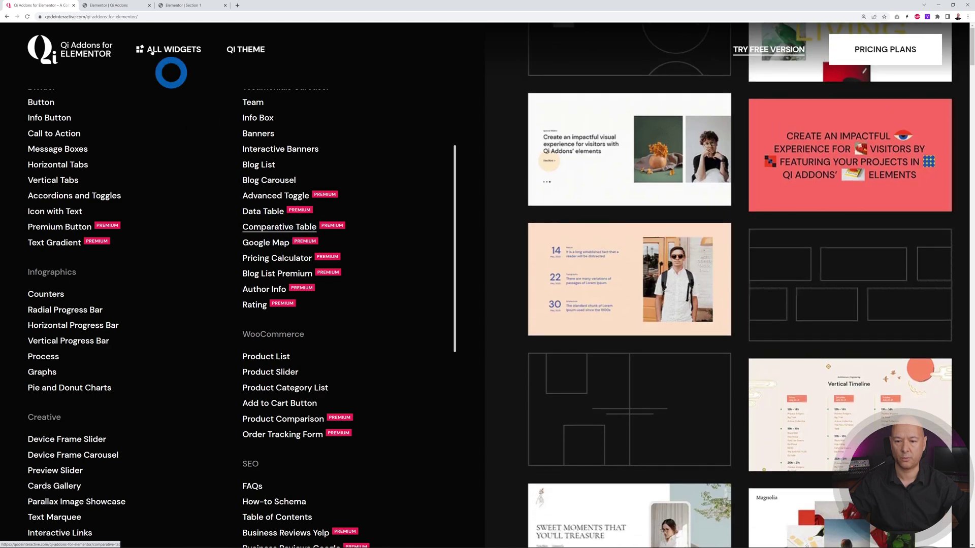
left_click(180, 6)
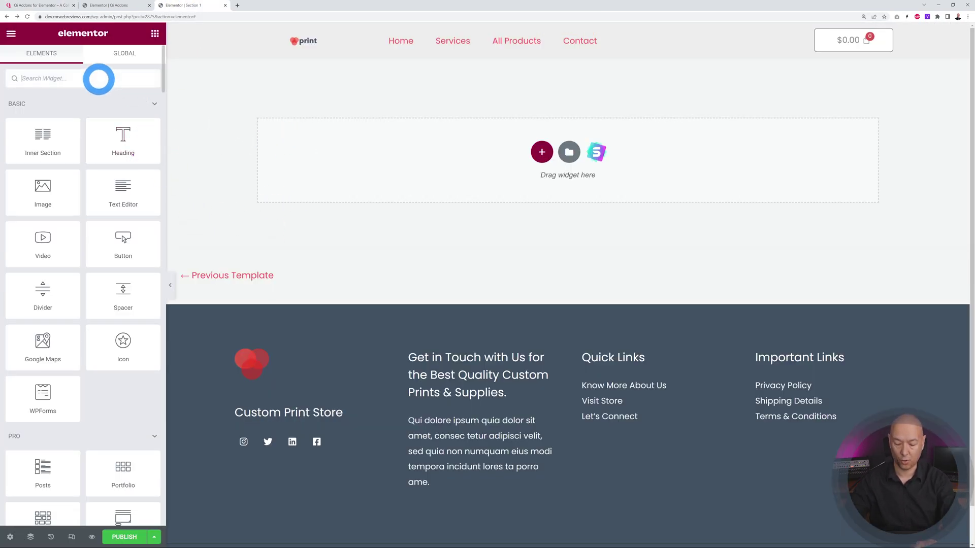
type("table")
left_click_drag(76, 176, 447, 213)
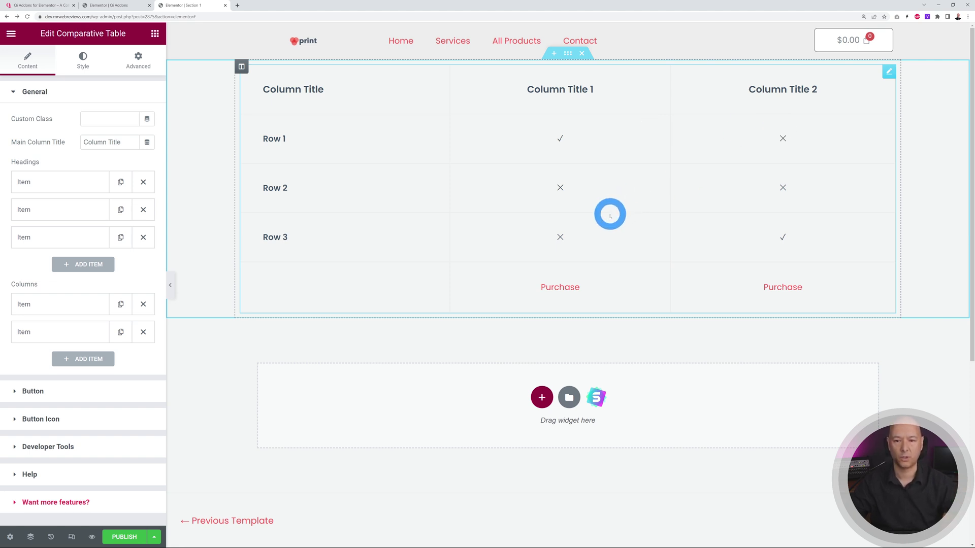
Examine the settings of the Comparative Table's column items and heading items.
left_click(23, 307)
left_click(35, 302)
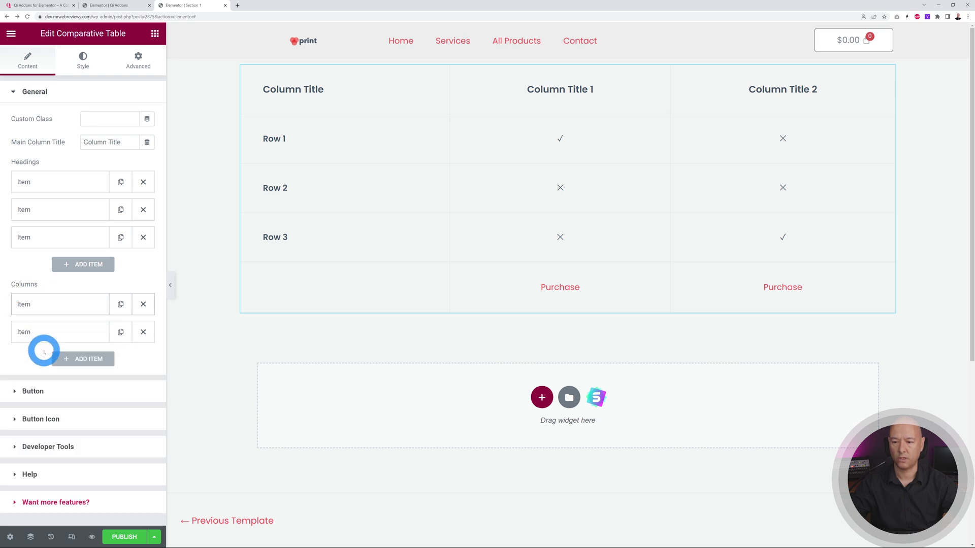
left_click(34, 335)
left_click(34, 335)
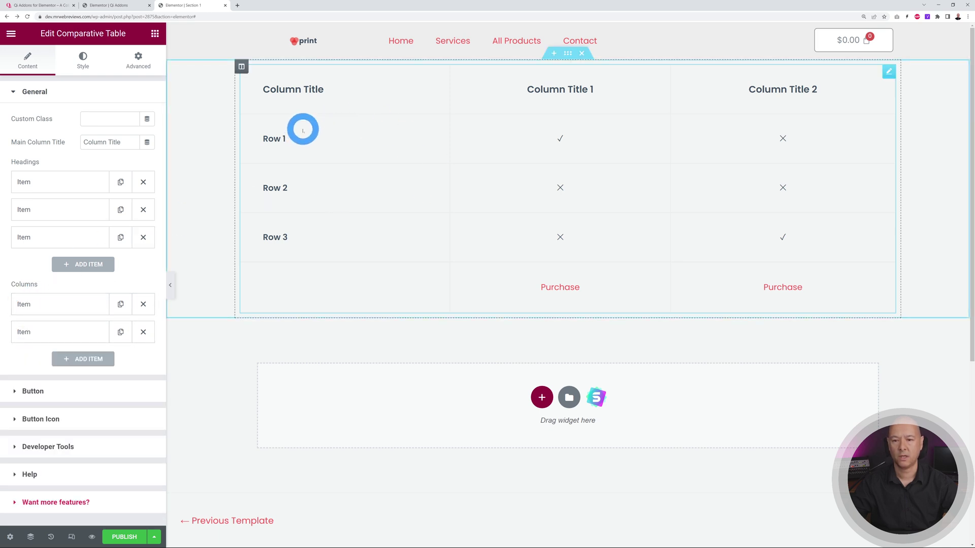
left_click(48, 181)
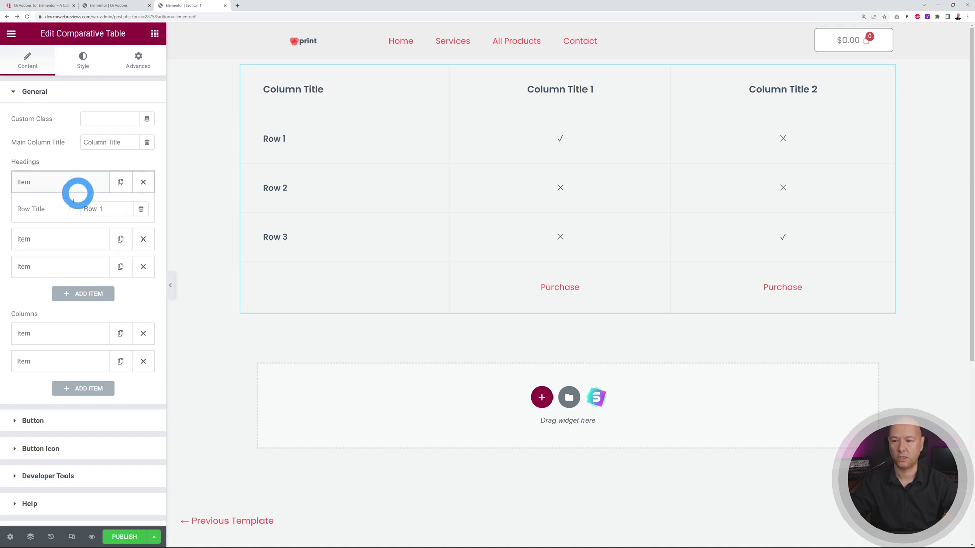
left_click(48, 182)
left_click(36, 213)
left_click(34, 209)
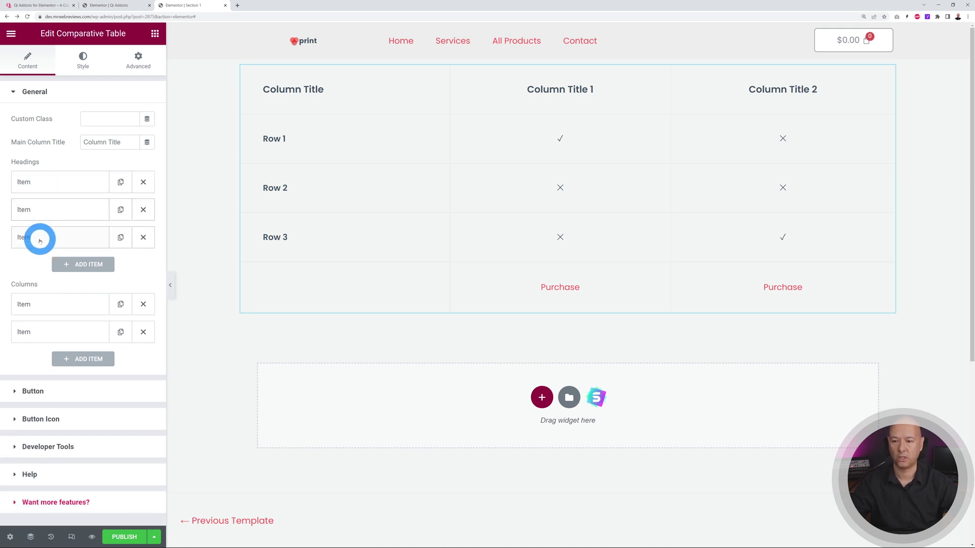
left_click(37, 237)
left_click(112, 264)
left_click(29, 236)
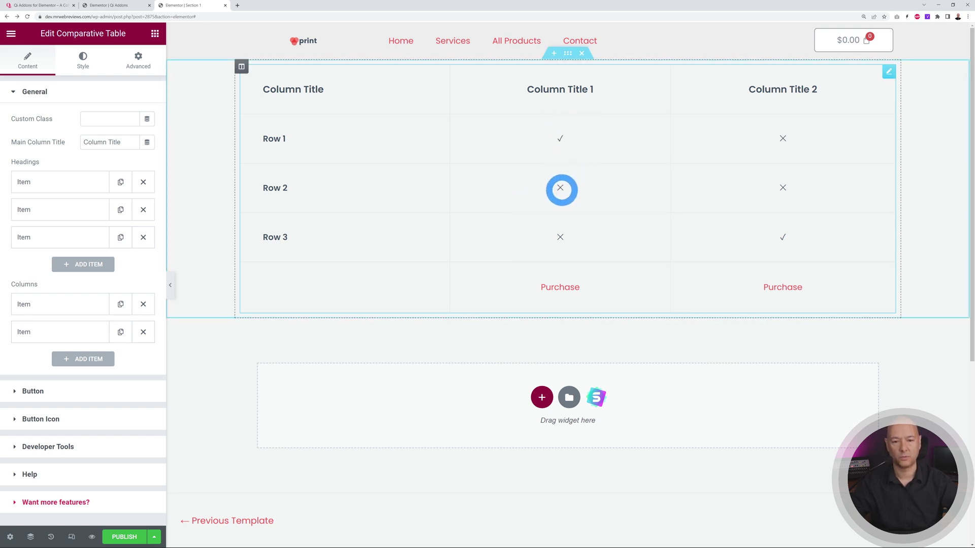
Set the row values of the Comparative Table's first column item to "+, -, +" and look over the widget's style options.
left_click(19, 305)
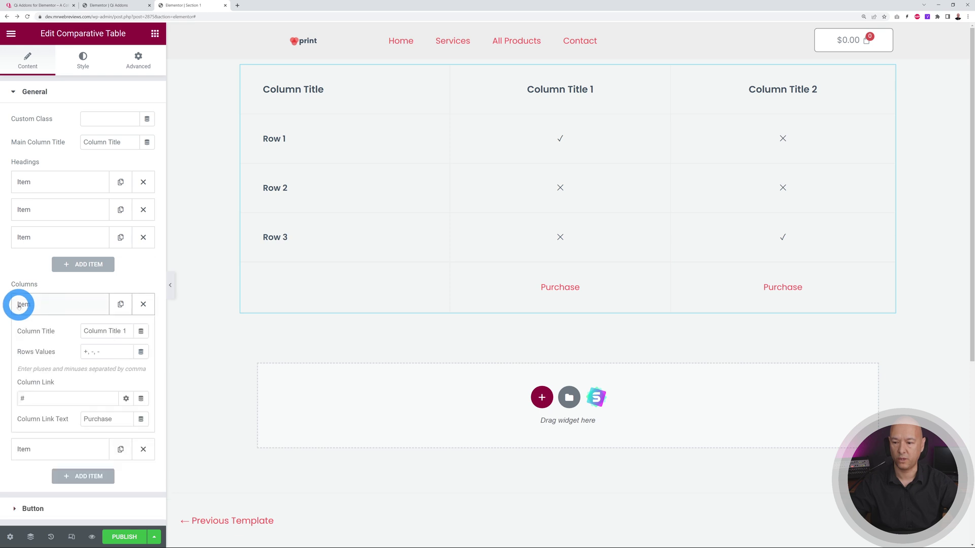
scroll(25, 306, "down", 2)
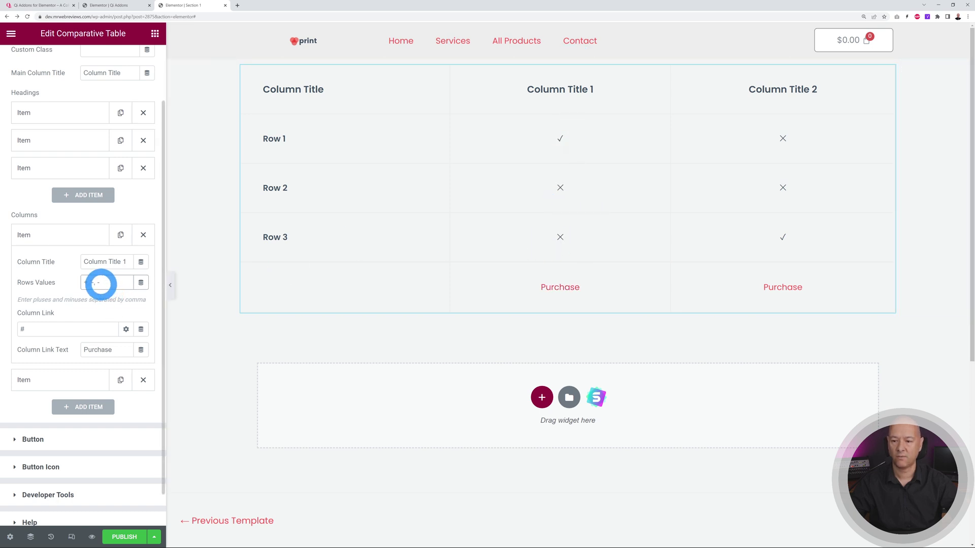
key("BackSpace")
type("+")
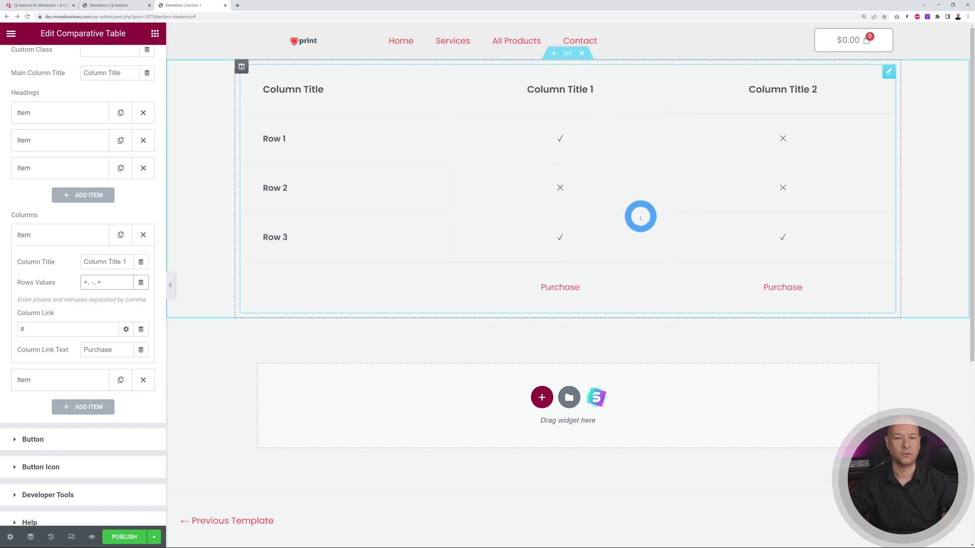
left_click(45, 235)
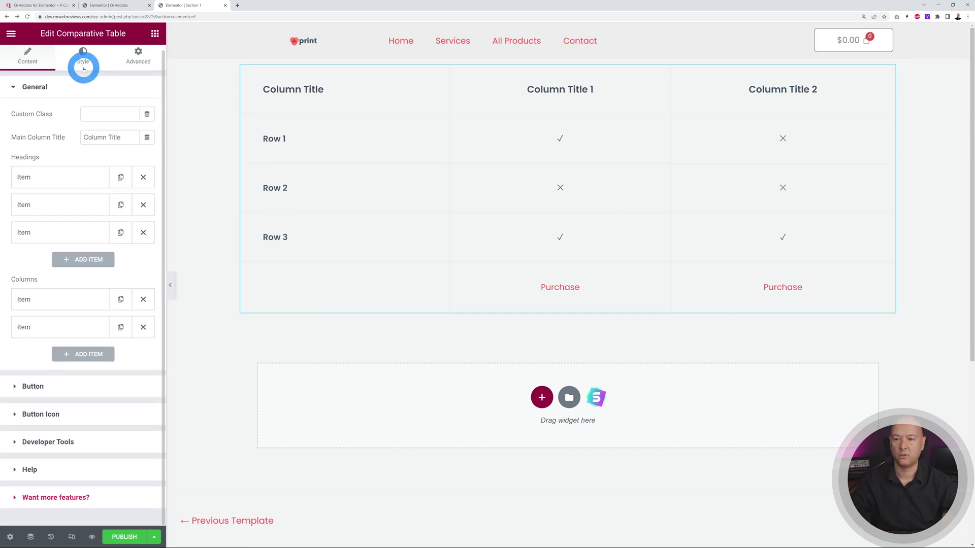
left_click(83, 64)
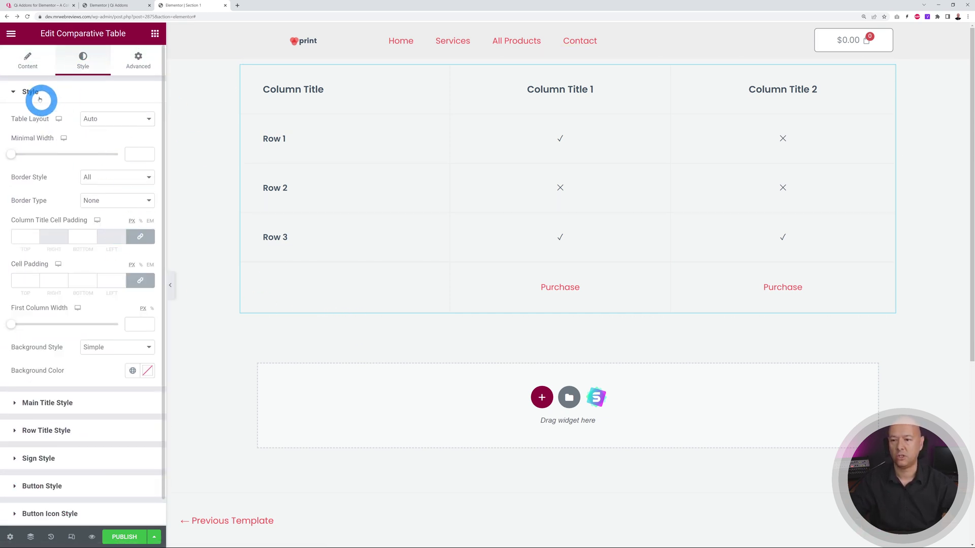
left_click(31, 92)
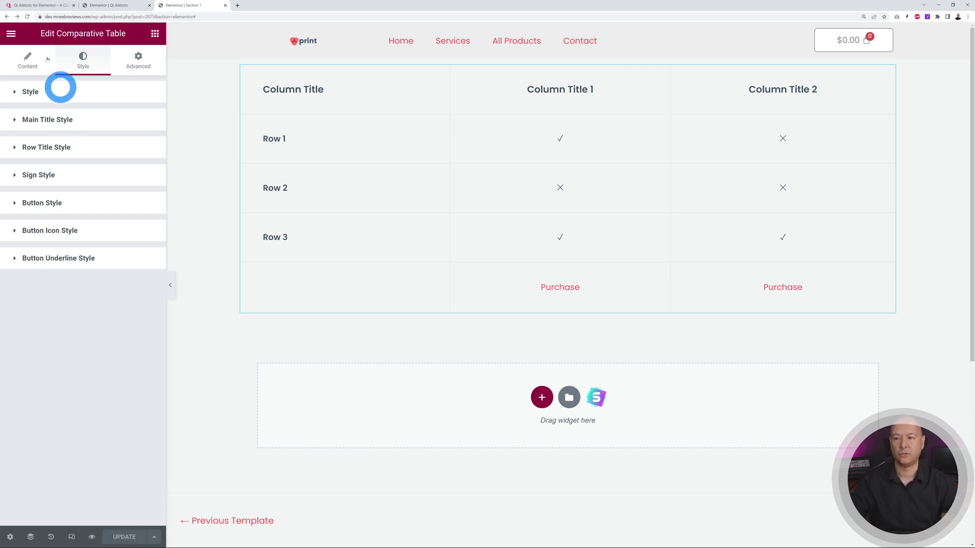
Return to the saved templates in the WordPress dashboard and create a new template of type Section named "Section 2".
left_click(11, 34)
left_click(79, 248)
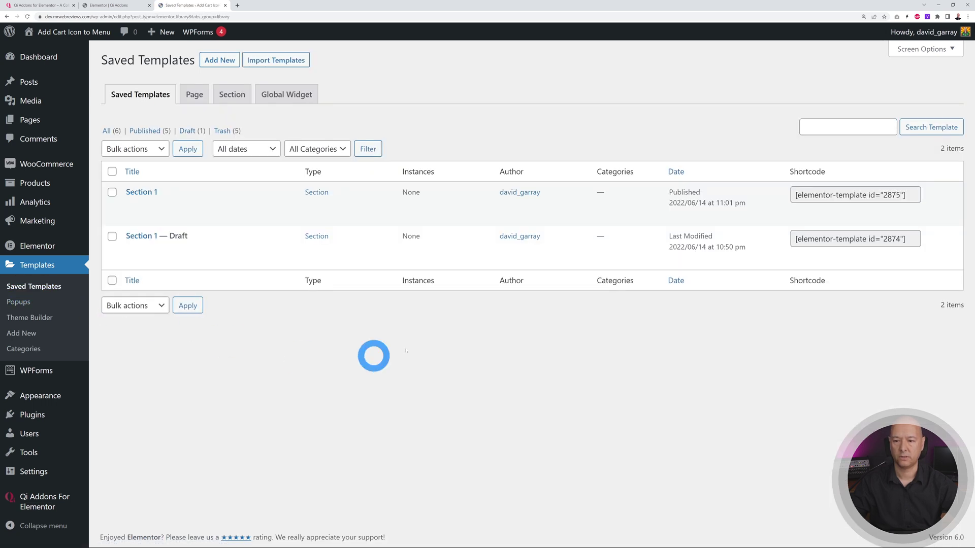
mouse_move(270, 197)
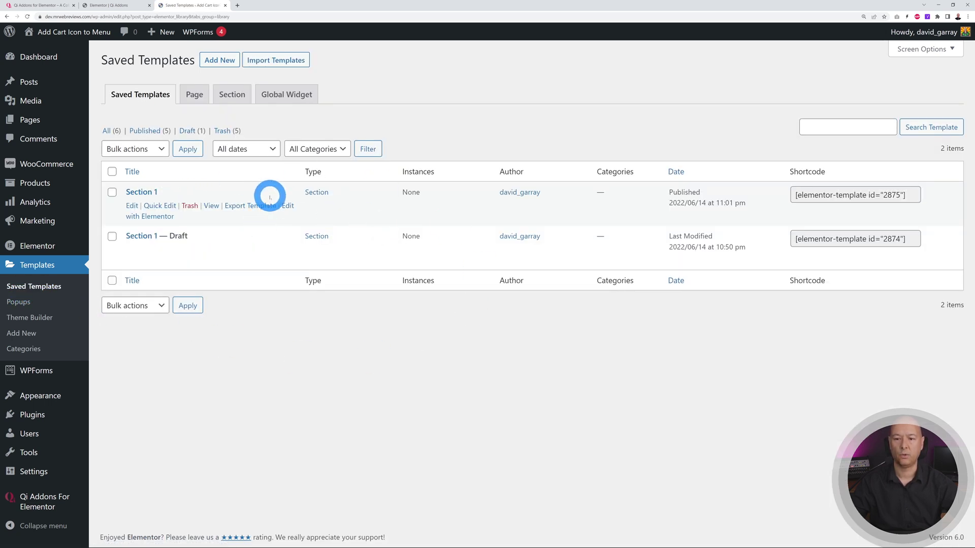
left_click(220, 61)
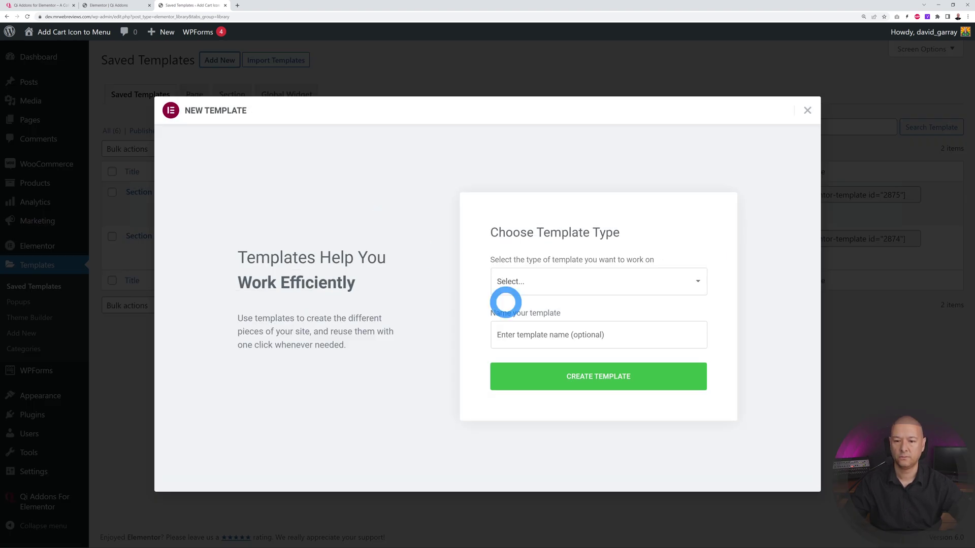
left_click(581, 280)
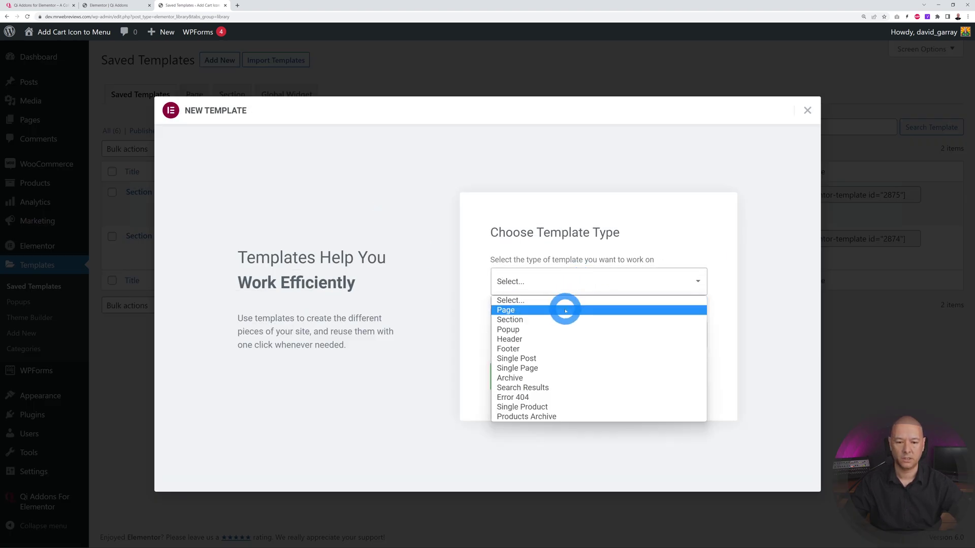
left_click(562, 320)
left_click(563, 332)
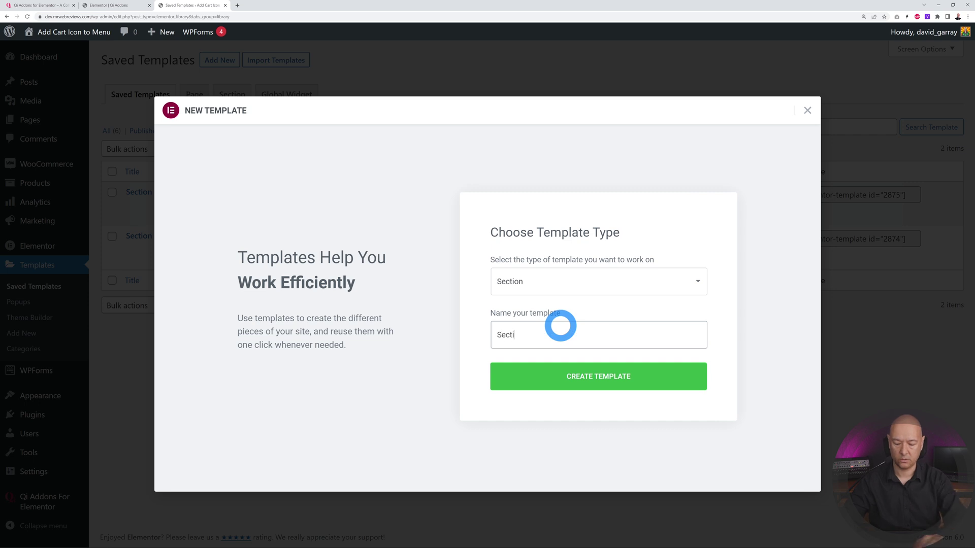
left_click(605, 374)
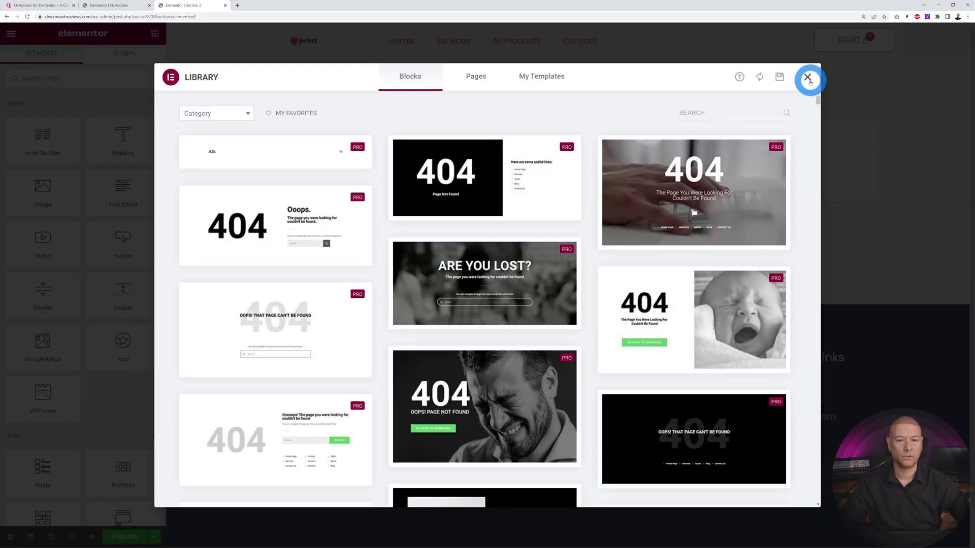
Close the template library, find the Data Table widget with "table" and place it in the Section 2 template.
left_click(807, 78)
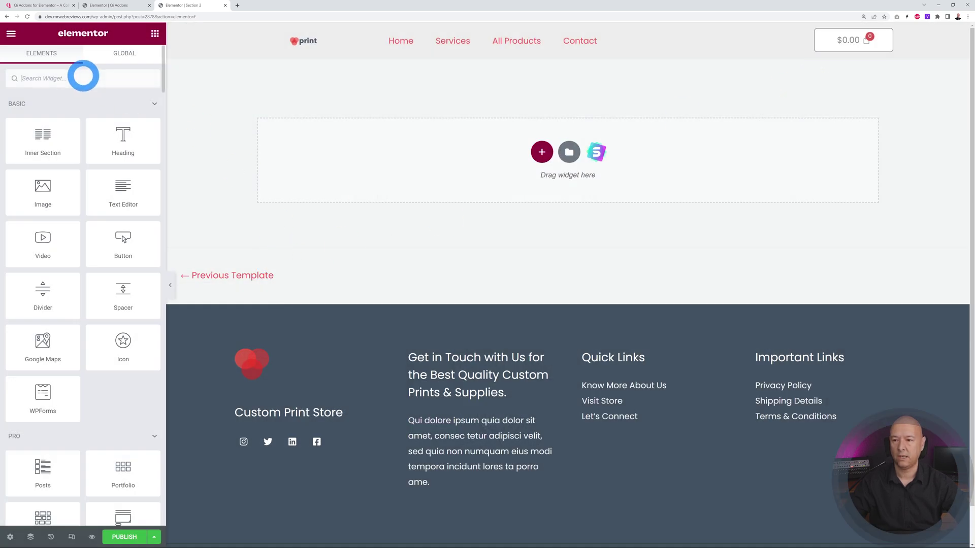
type("table")
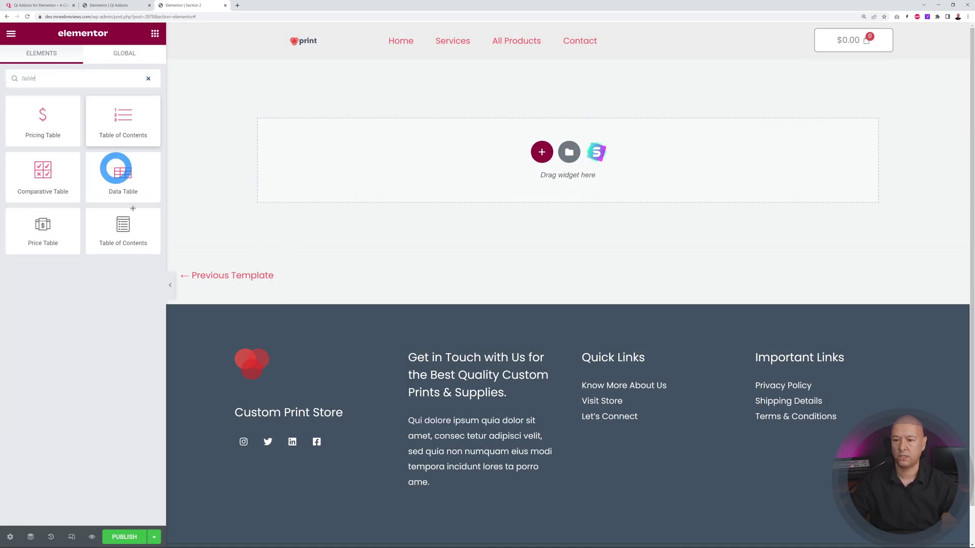
left_click_drag(113, 167, 461, 174)
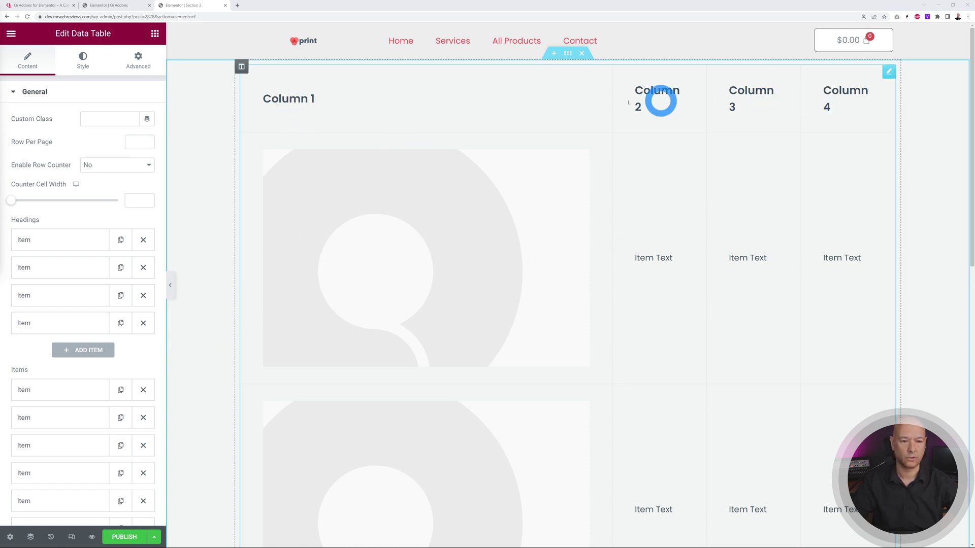
Examine the Data Table's heading items, its list of cell items and the table layout on the page.
left_click(29, 242)
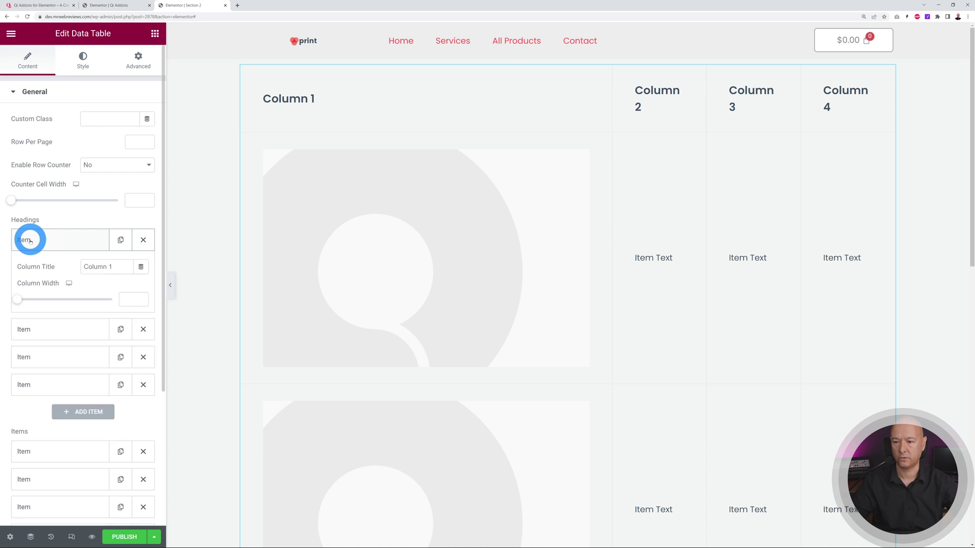
left_click(32, 243)
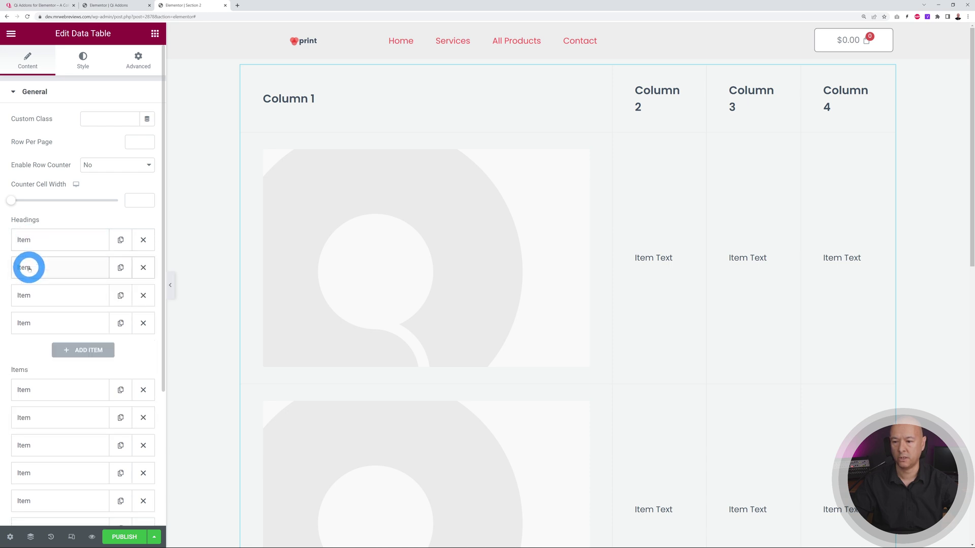
left_click(28, 267)
left_click(28, 268)
left_click(26, 295)
left_click(26, 294)
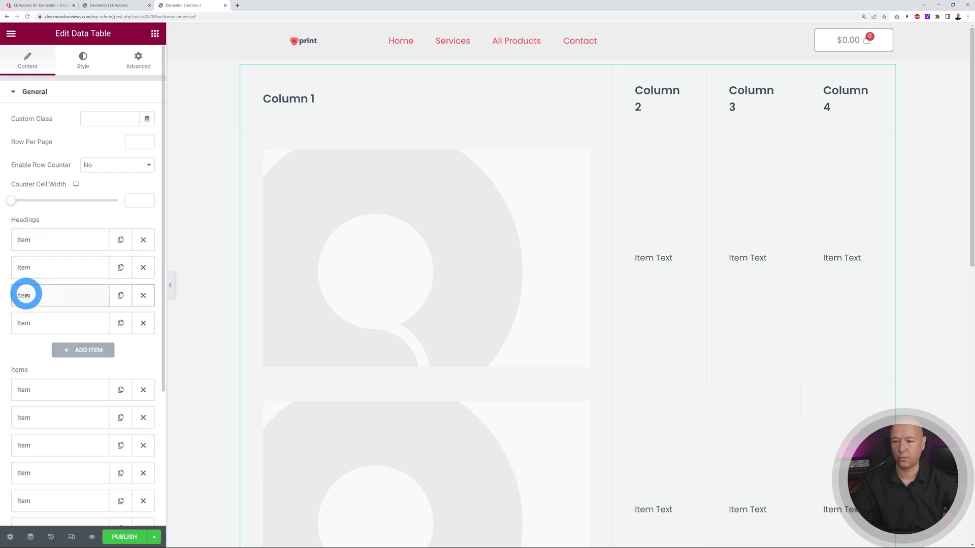
left_click(85, 316)
scroll(88, 317, "down", 3)
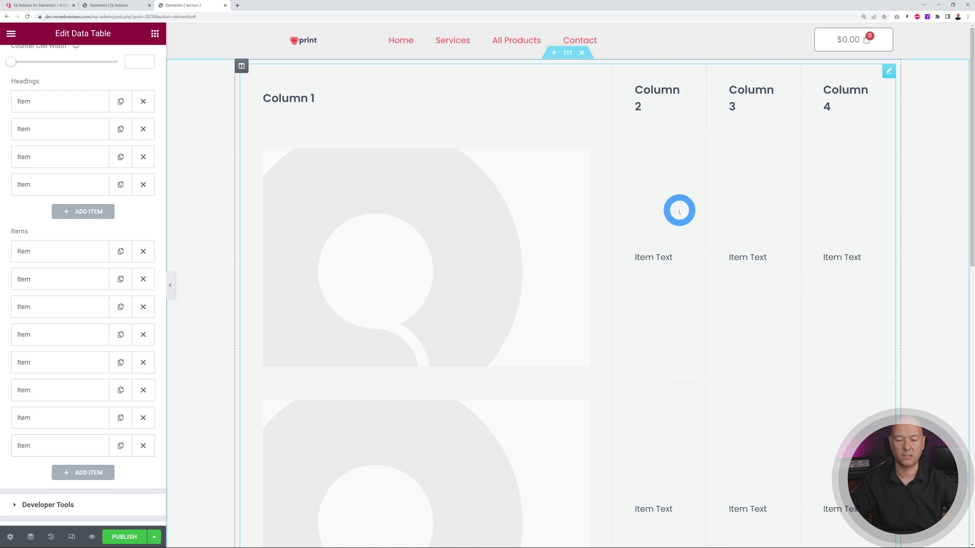
scroll(381, 398, "down", 3)
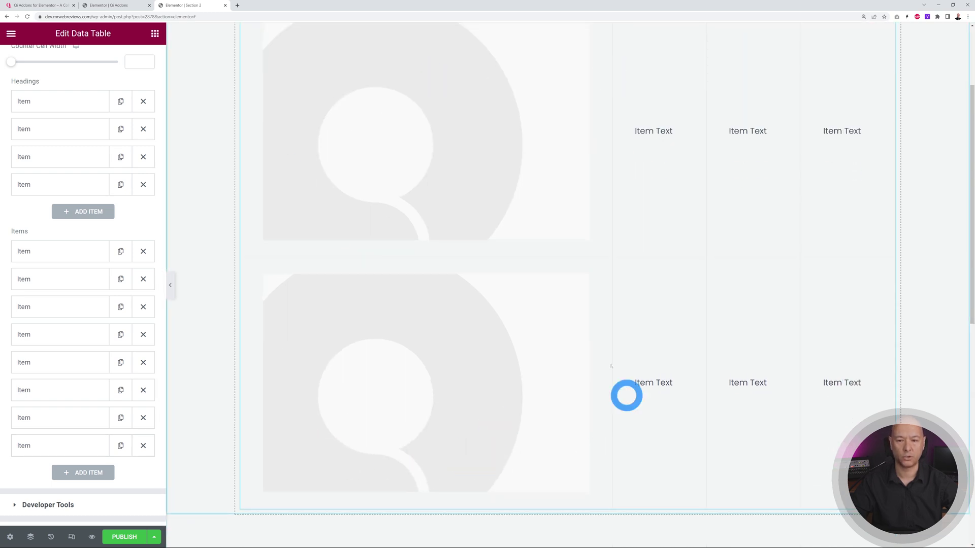
scroll(609, 360, "up", 2)
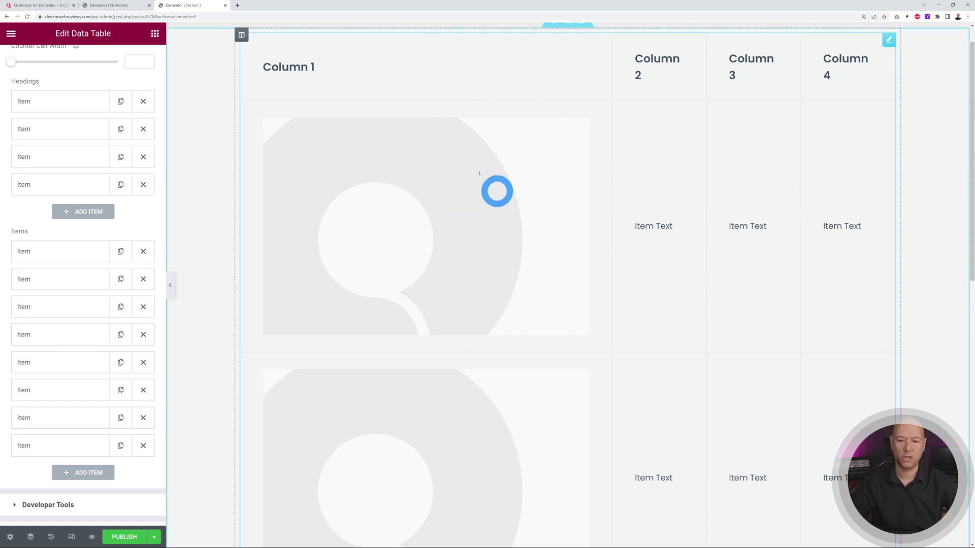
Set the item type of the Data Table's first cell item to Text.
left_click(44, 253)
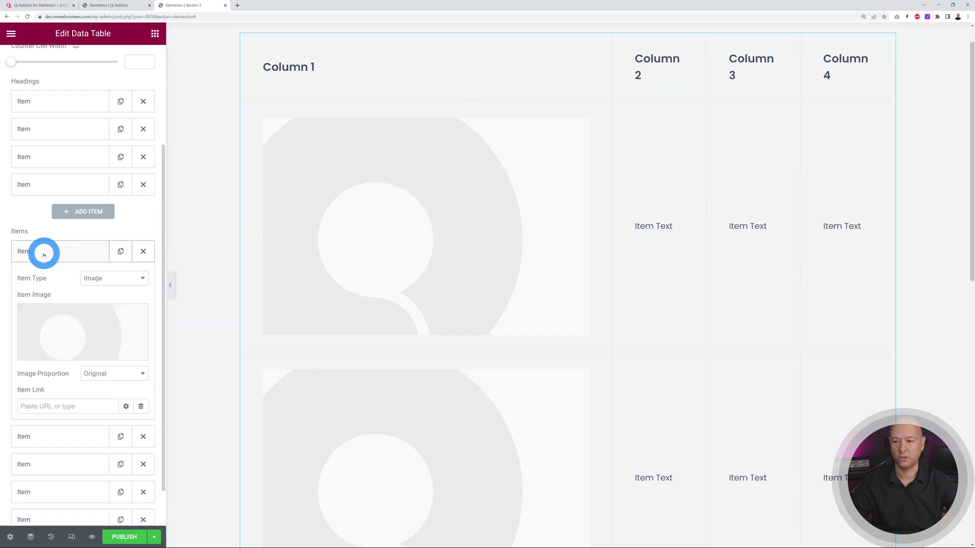
mouse_move(100, 356)
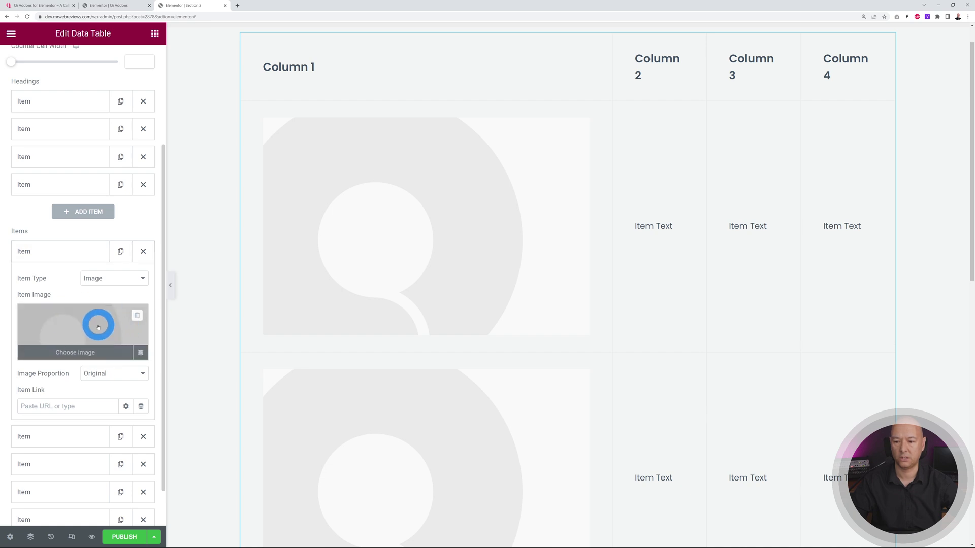
left_click(109, 279)
left_click(108, 290)
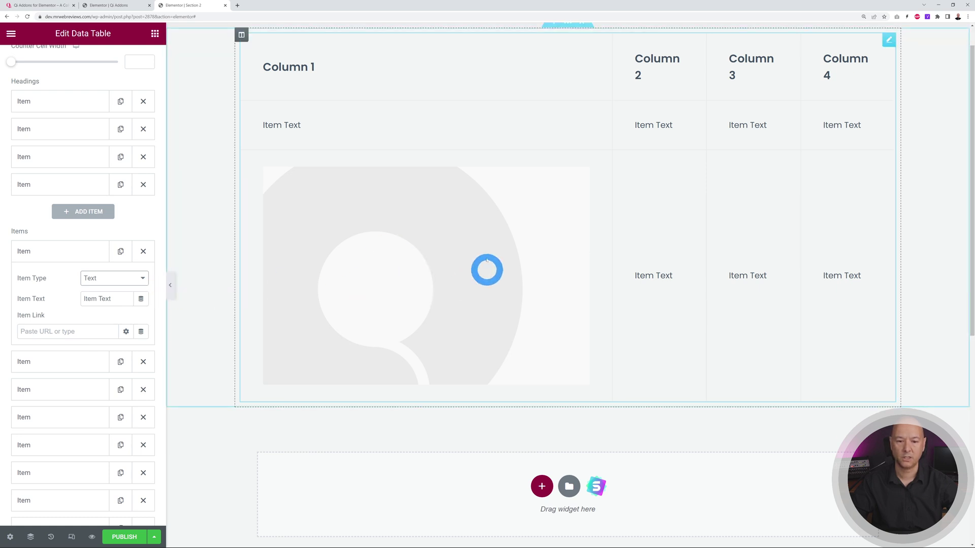
scroll(142, 286, "down", 1)
scroll(142, 290, "down", 1)
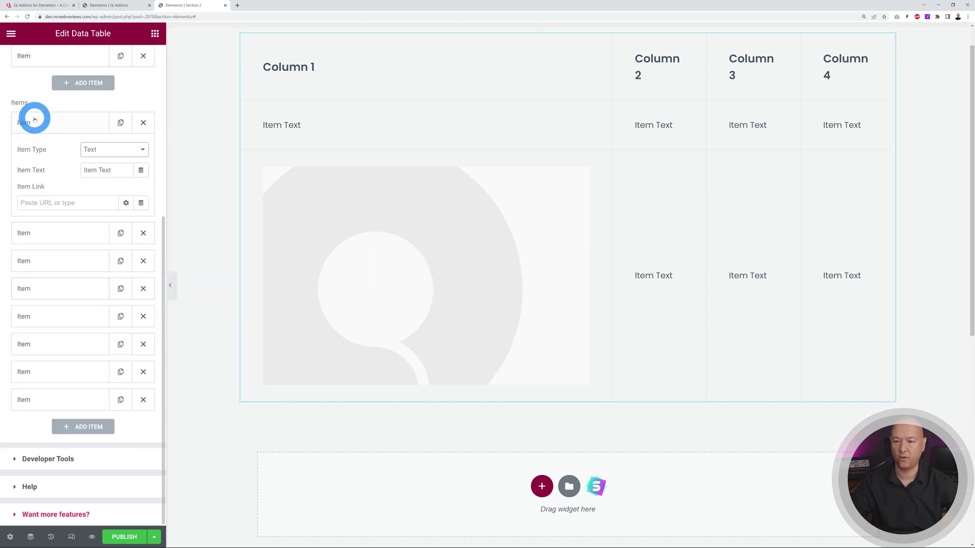
left_click_drag(33, 124, 43, 298)
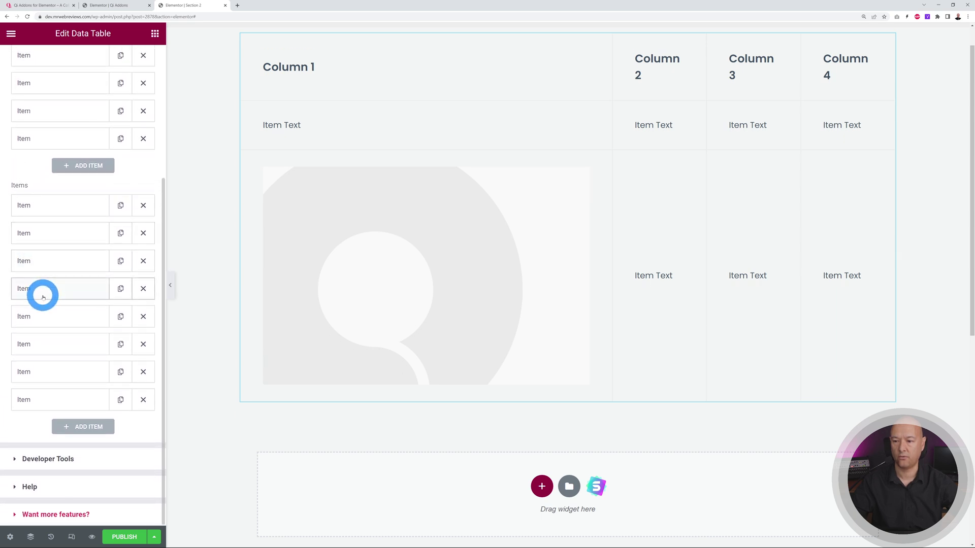
Set the item type of the Data Table's fifth cell item to Text and publish the Section 2 template.
left_click(36, 318)
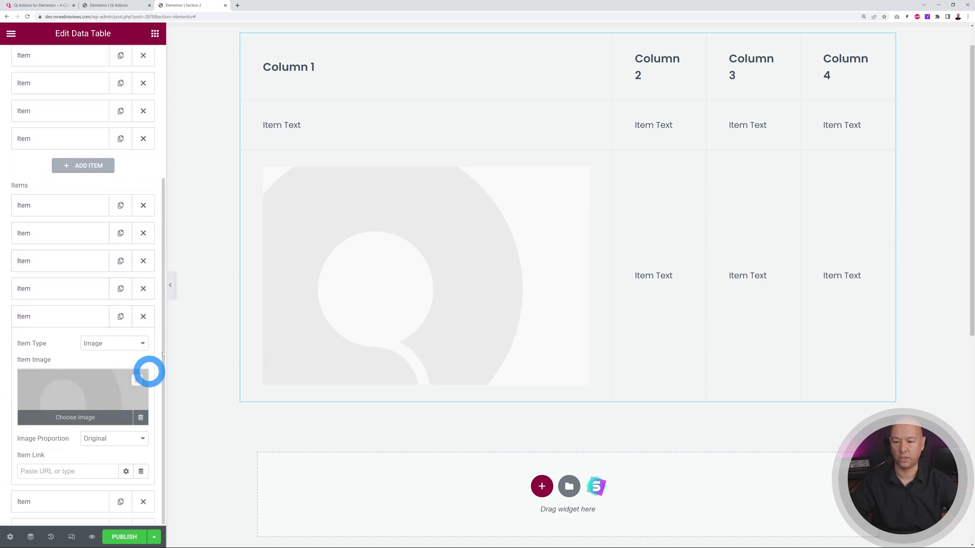
left_click(141, 344)
left_click(112, 351)
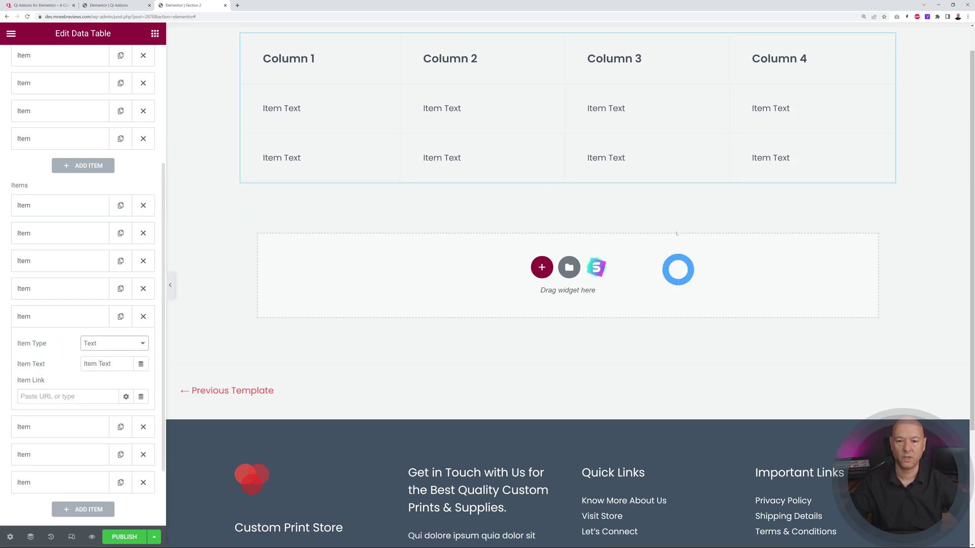
scroll(677, 269, "up", 1)
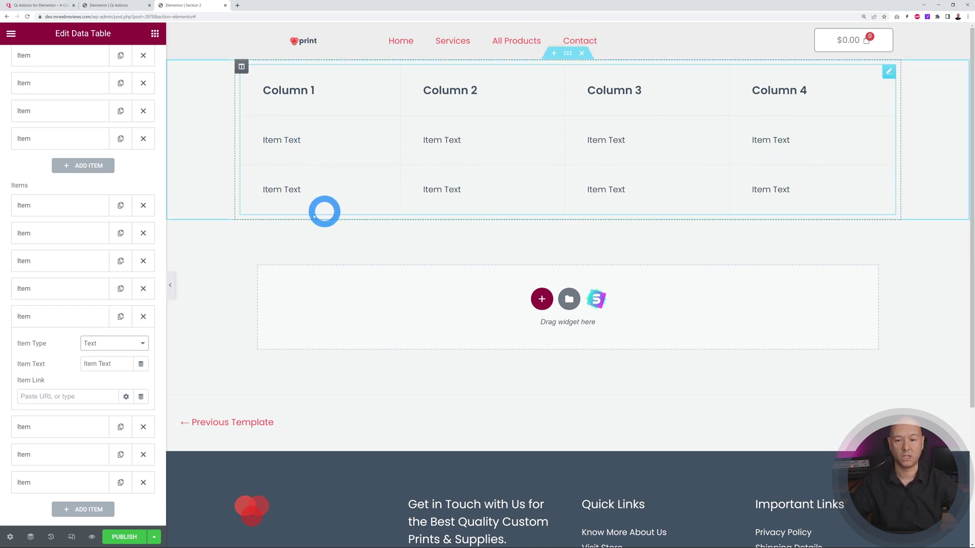
left_click(136, 529)
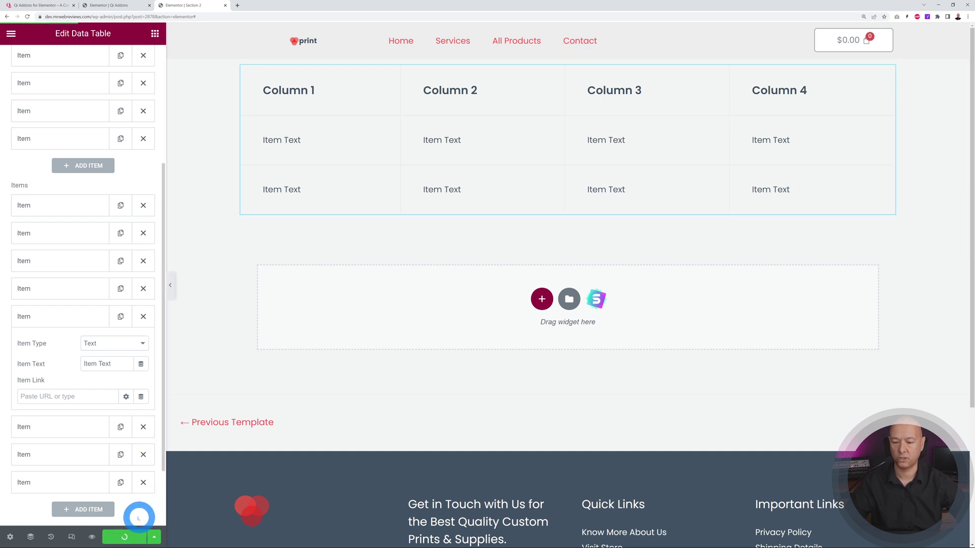
On the Qi Addons page, assign Section 1 as the Advanced Toggle's first section template and Section 2 as its second.
left_click(121, 7)
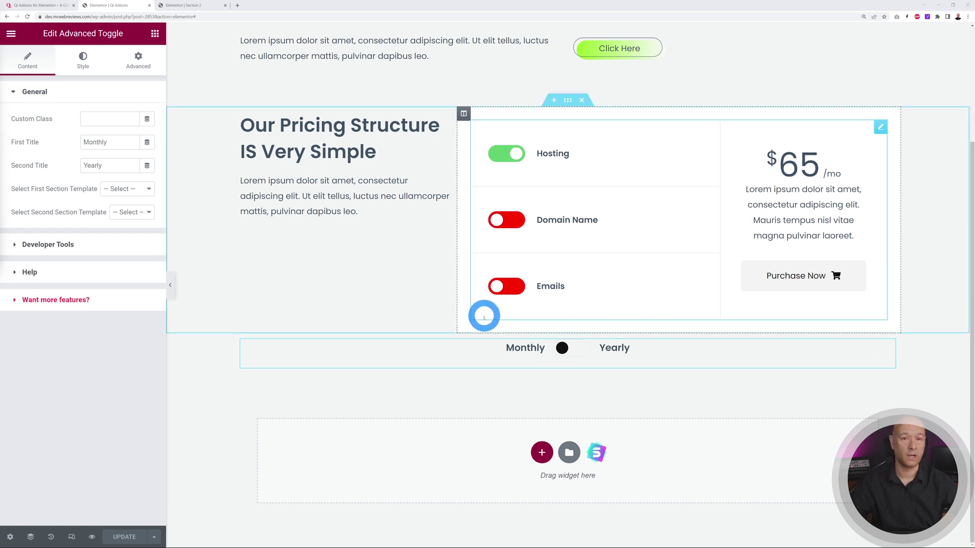
left_click(147, 190)
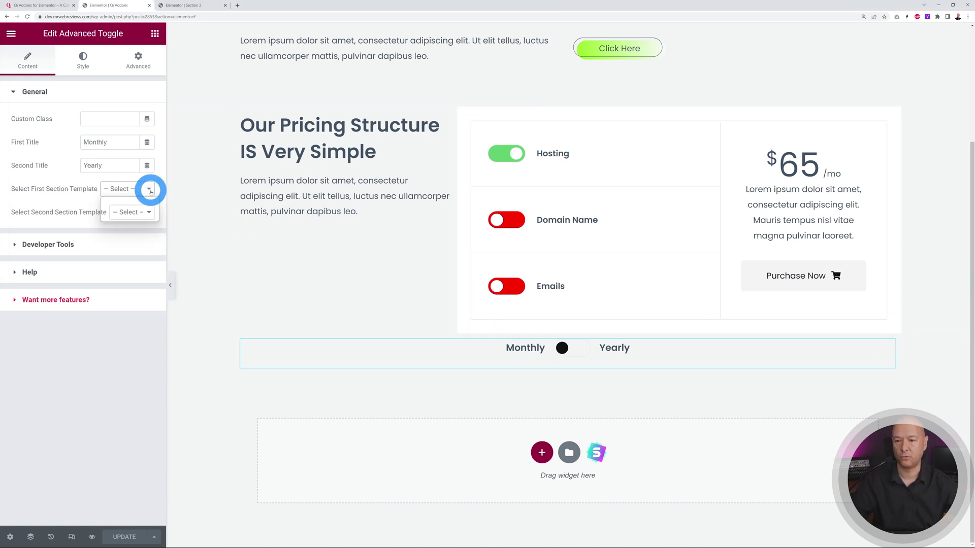
left_click(135, 209)
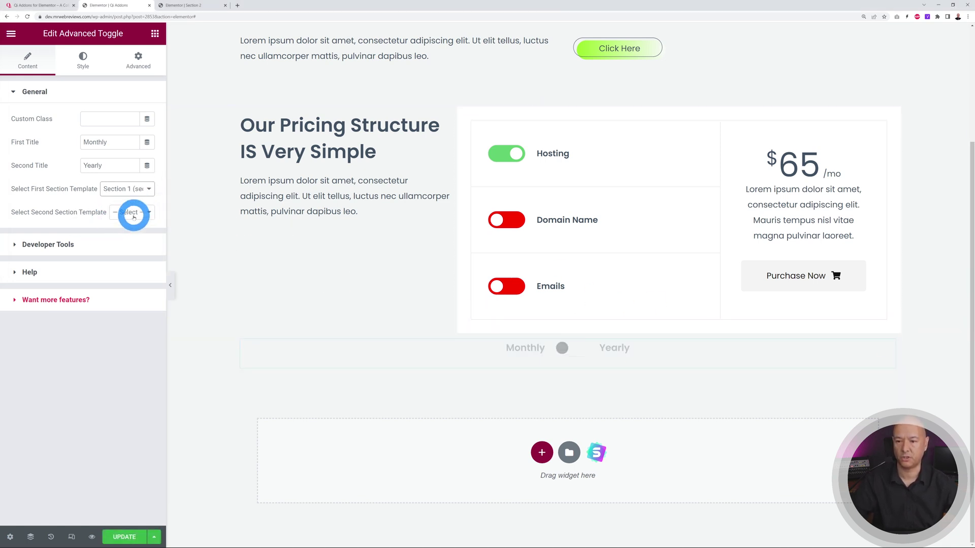
left_click(132, 212)
left_click(131, 241)
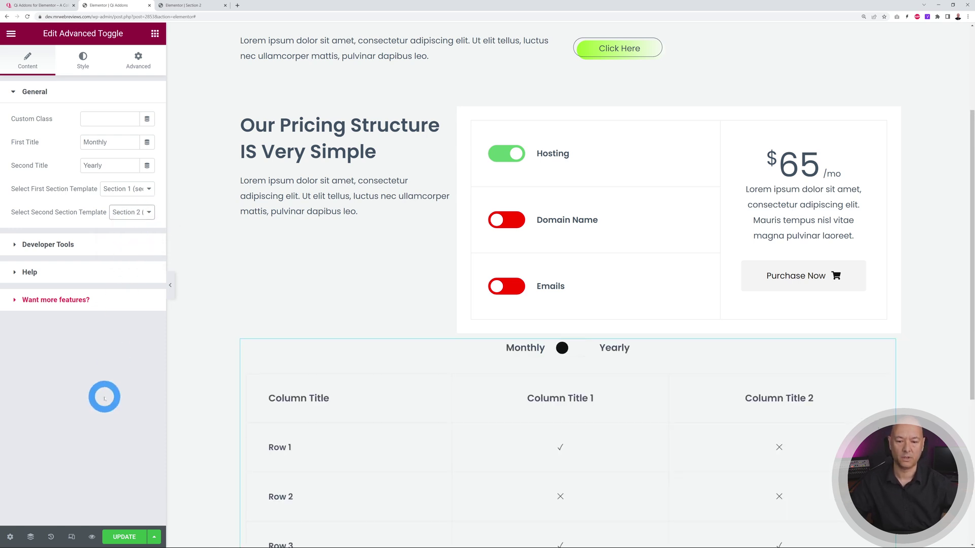
scroll(586, 404, "down", 3)
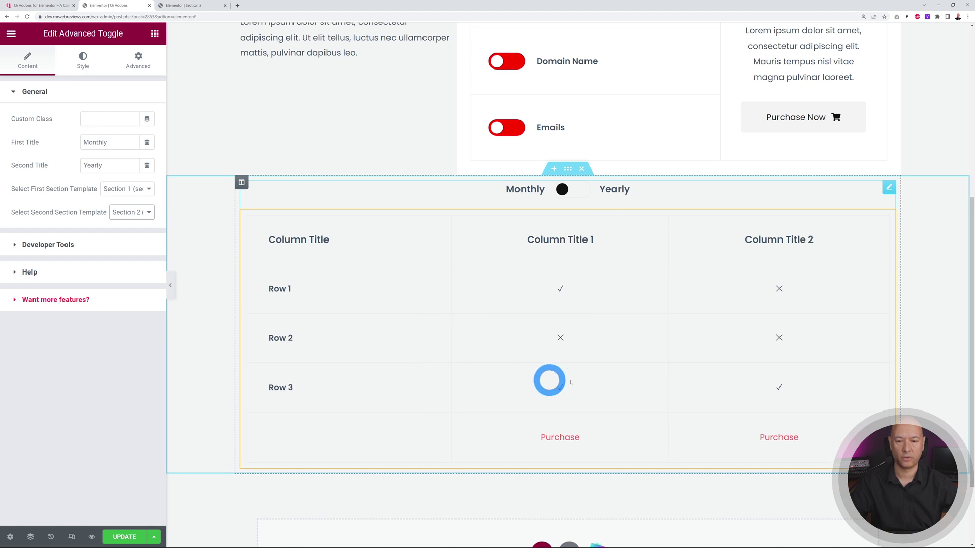
Test the Monthly/Yearly switch both ways and set the Advanced Toggle's padding to 50 px on all sides.
left_click(569, 192)
left_click(566, 189)
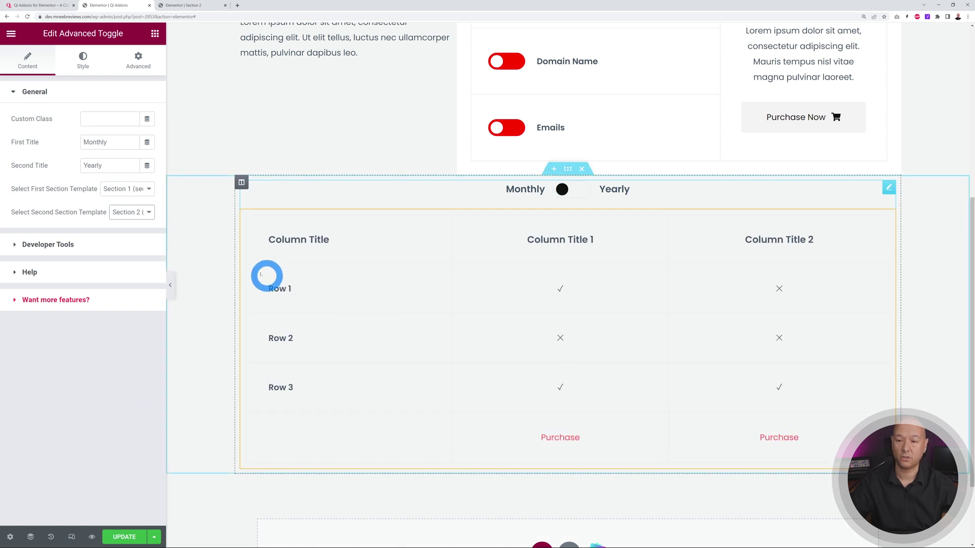
left_click(82, 65)
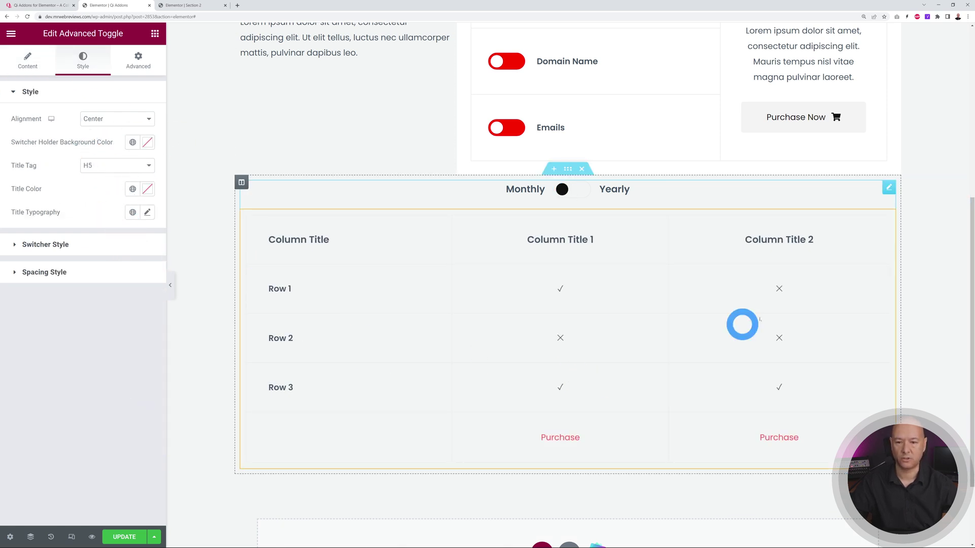
left_click(141, 66)
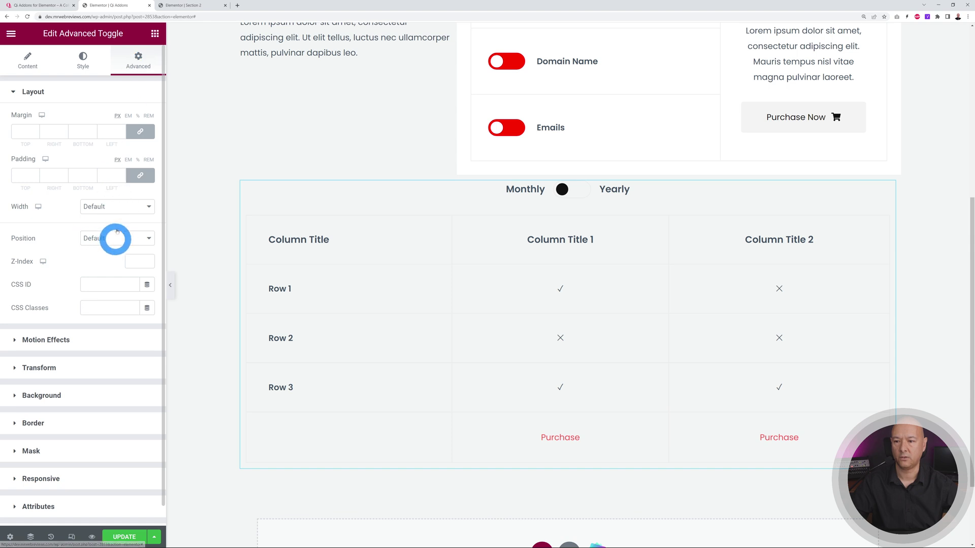
left_click(23, 175)
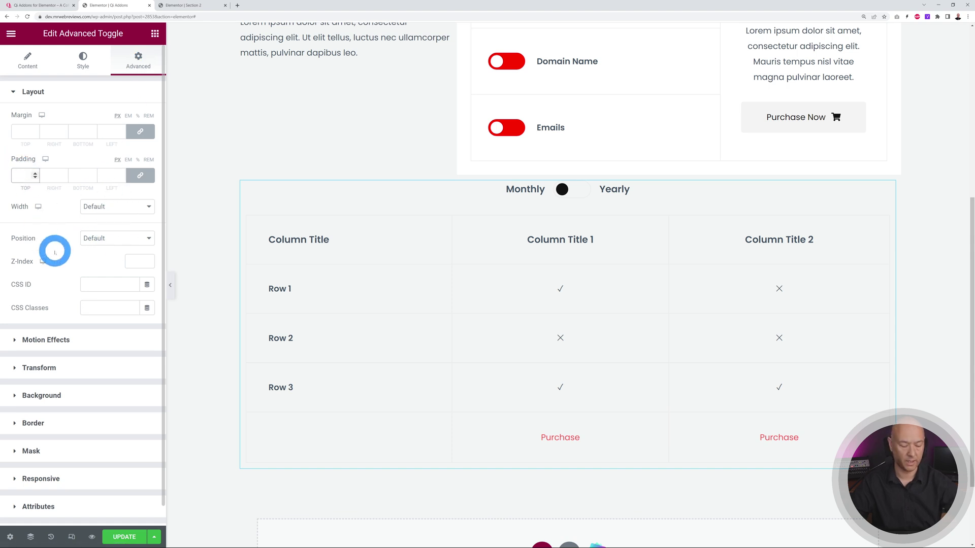
type("50")
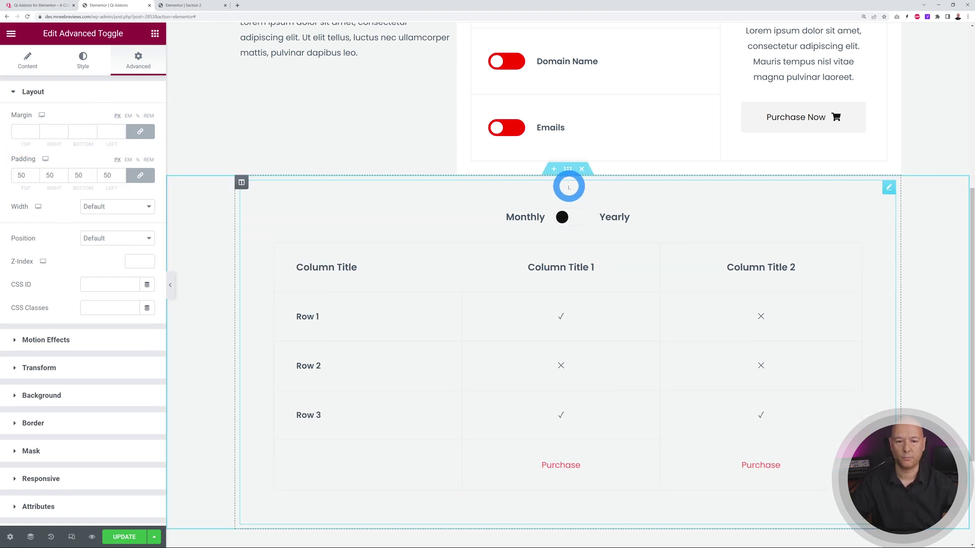
Give the section containing the Advanced Toggle a classic background in solid white.
left_click(567, 171)
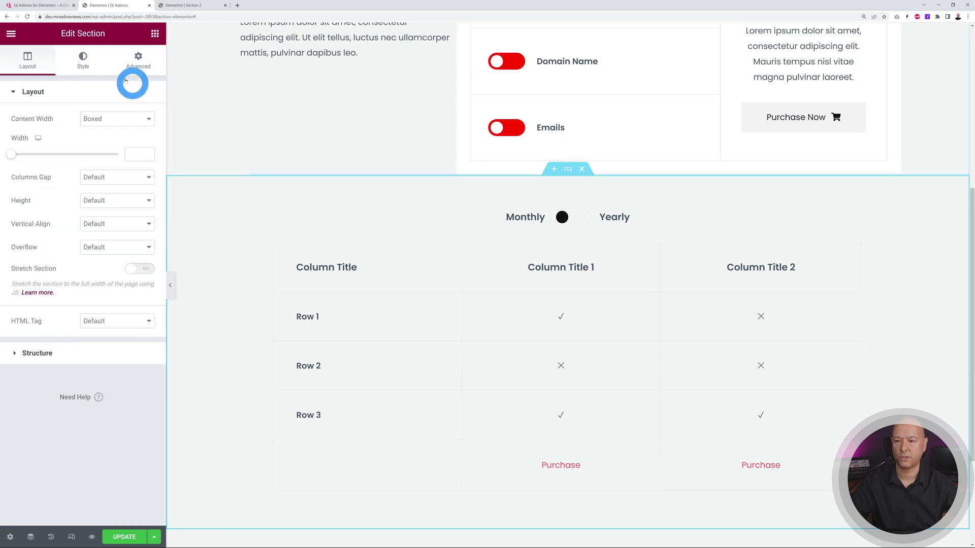
left_click(133, 63)
left_click(86, 63)
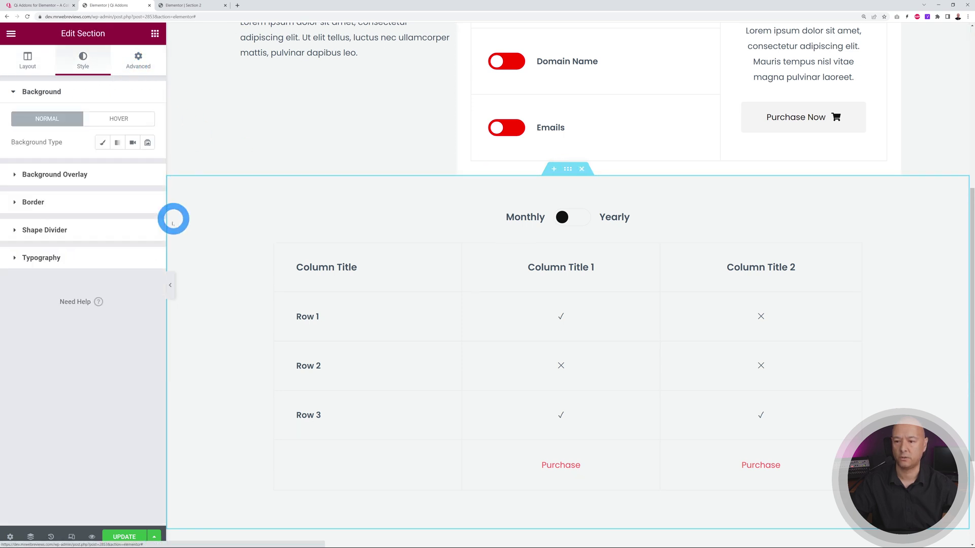
left_click(100, 145)
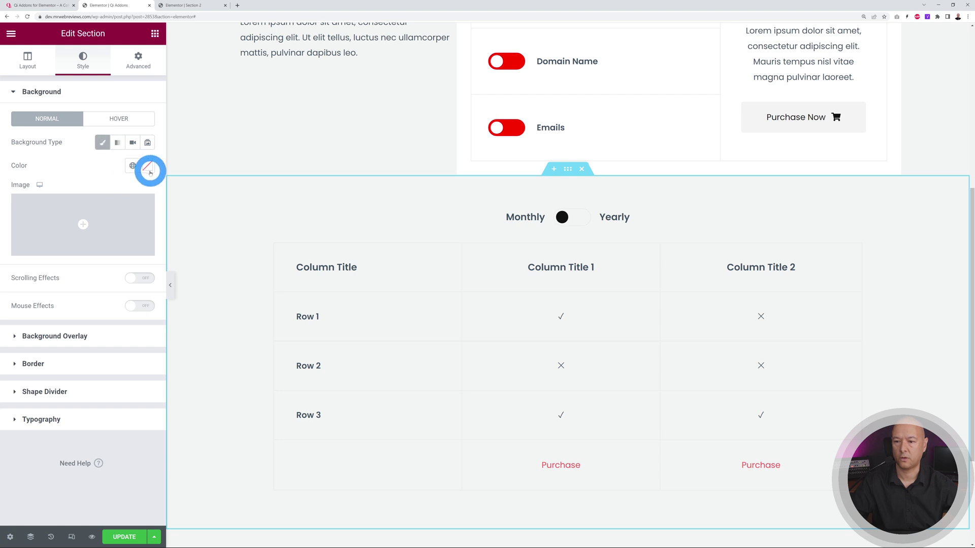
left_click(147, 165)
left_click_drag(122, 217, 51, 163)
left_click(52, 163)
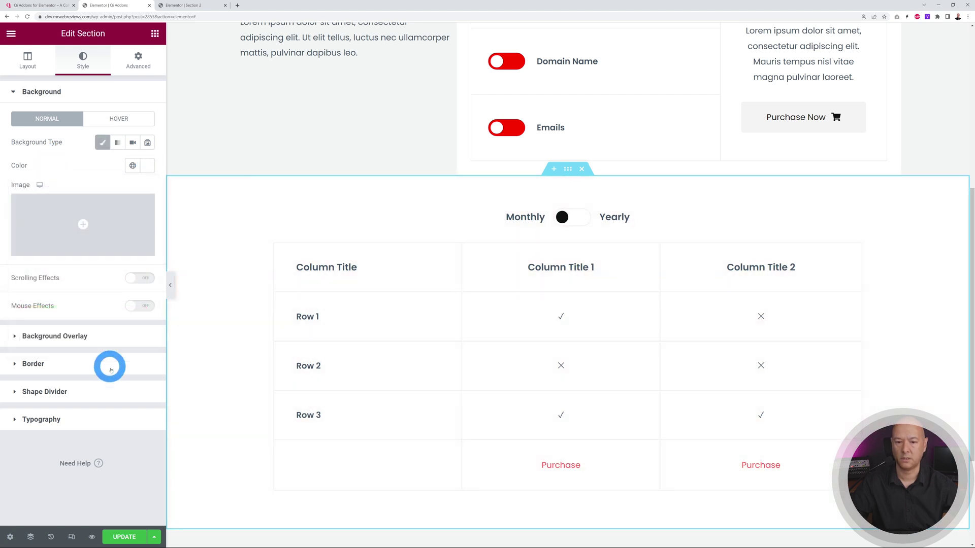